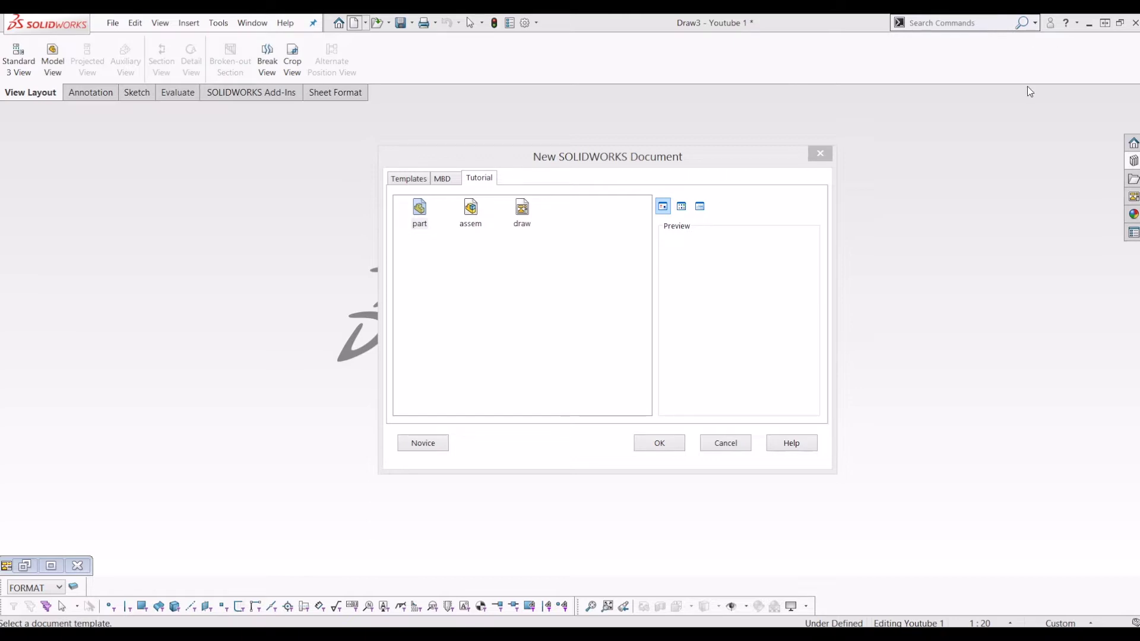
Step: Create a new drawing from the Tutorial tab's draw template
click(522, 209)
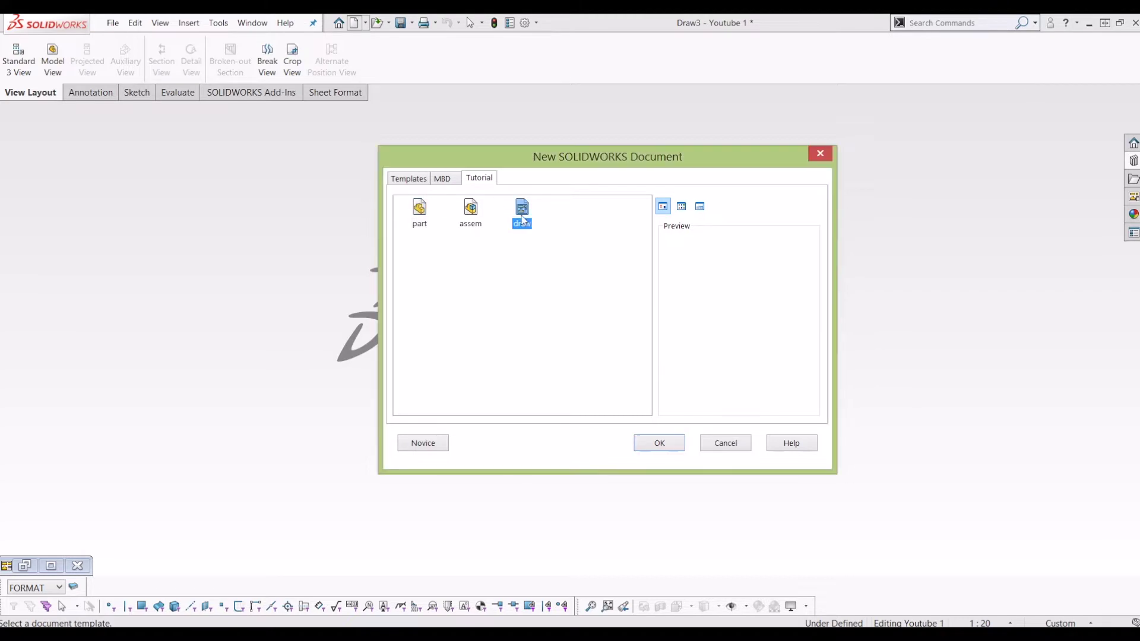
click(653, 444)
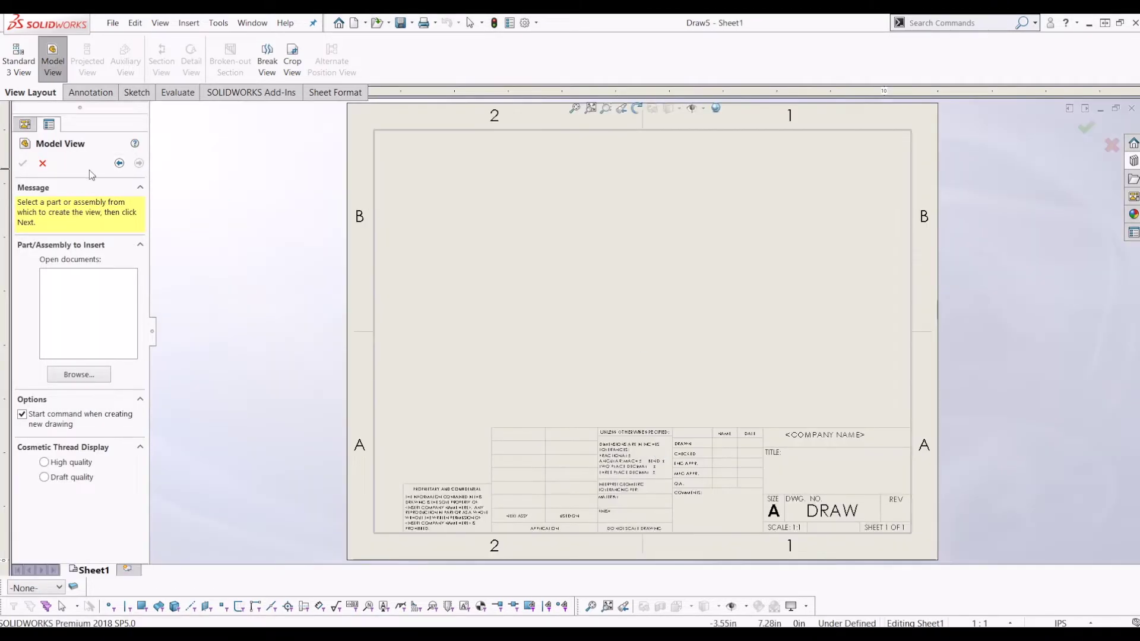
Step: Cancel the Model View prompt and zoom around the empty A-size sheet
click(43, 163)
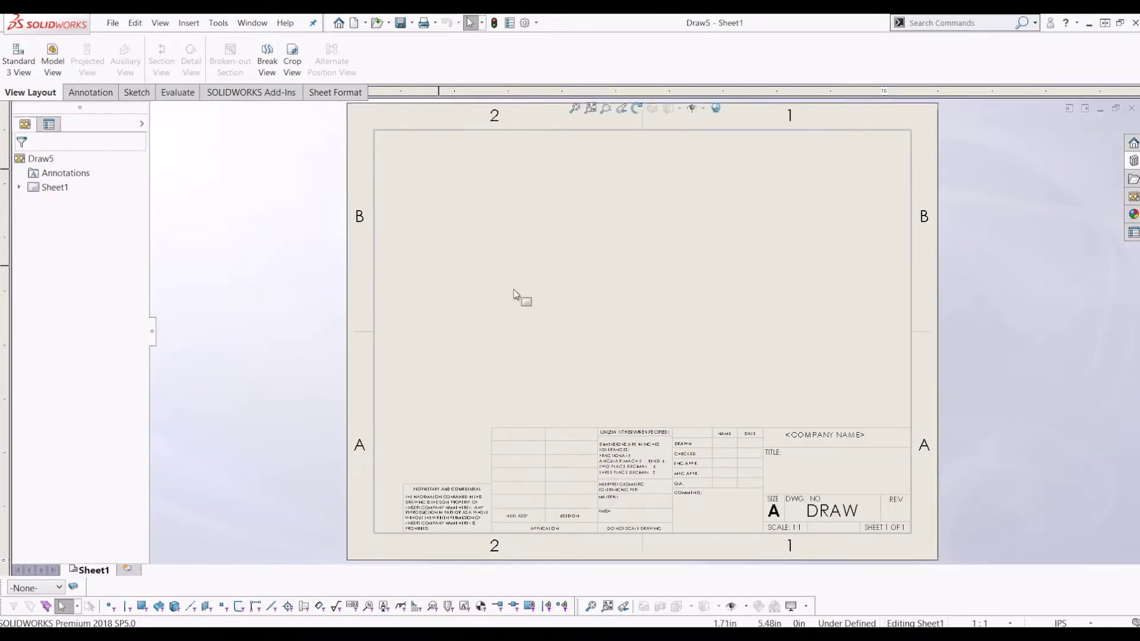
scroll(717, 242, up, 2)
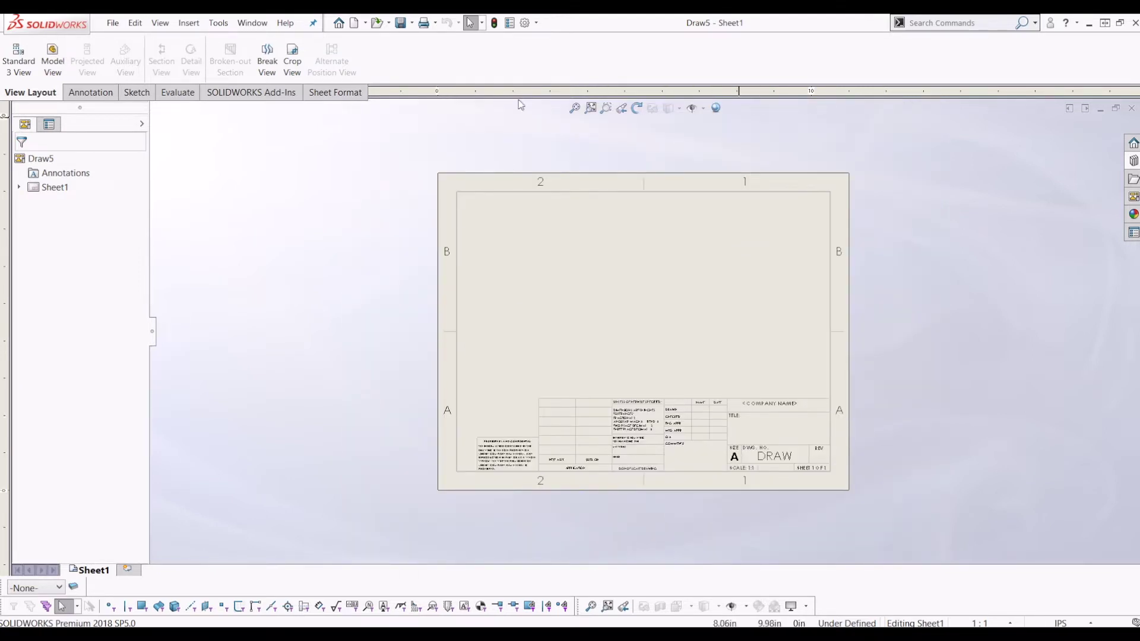
scroll(633, 368, down, 2)
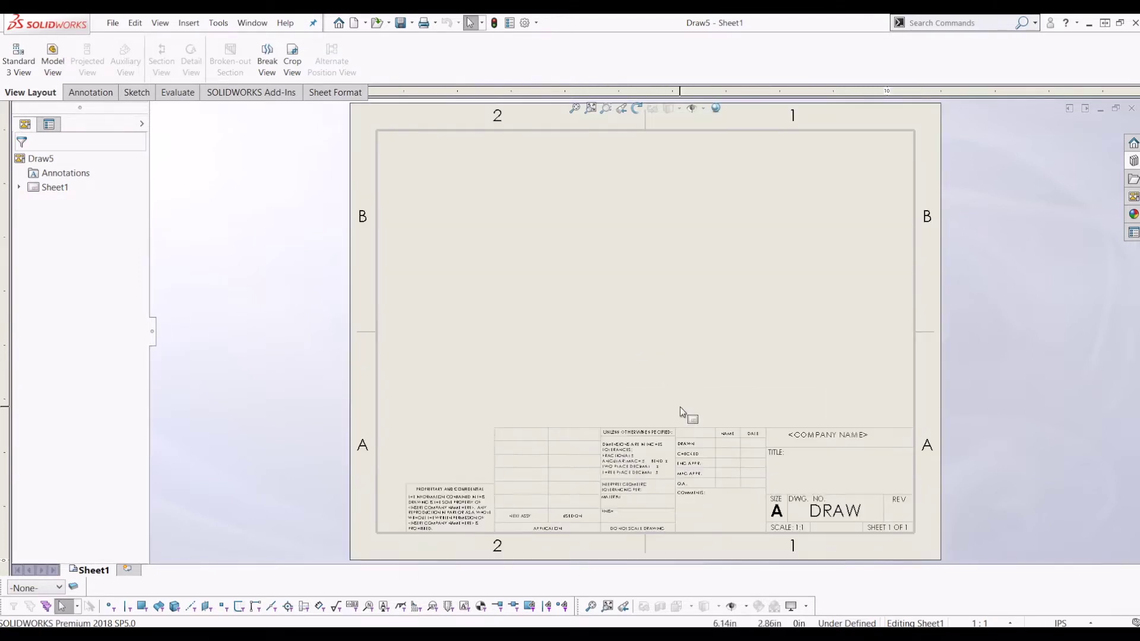
scroll(679, 407, down, 4)
scroll(1012, 266, up, 1)
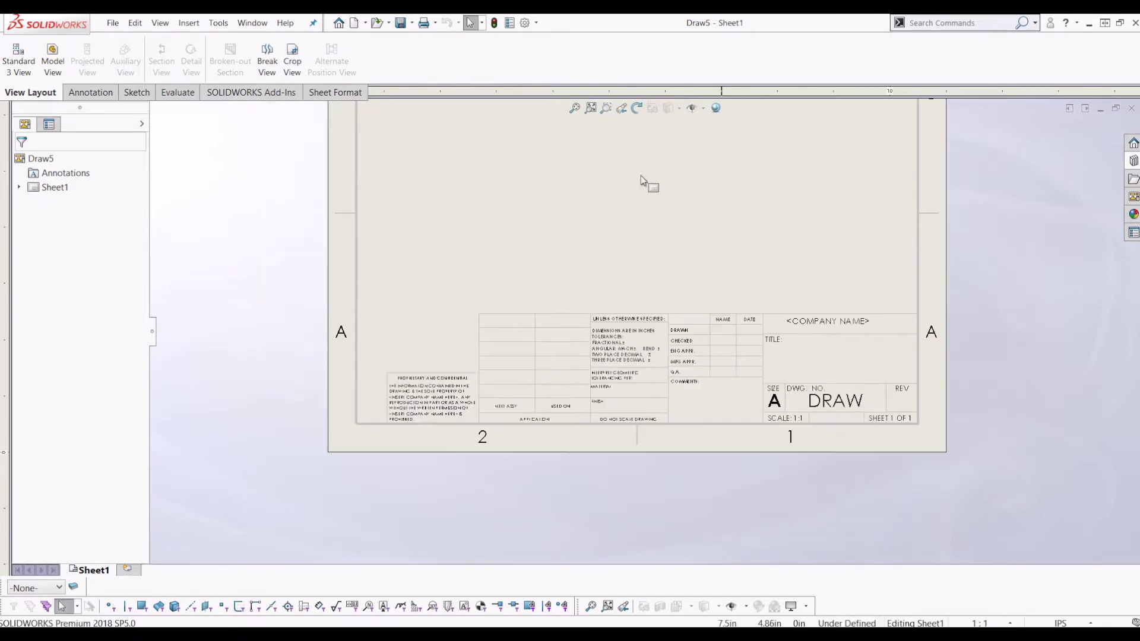
scroll(514, 302, up, 1)
Step: Pan over the default title block, then fit the whole sheet in view
middle_drag(586, 300, 599, 362)
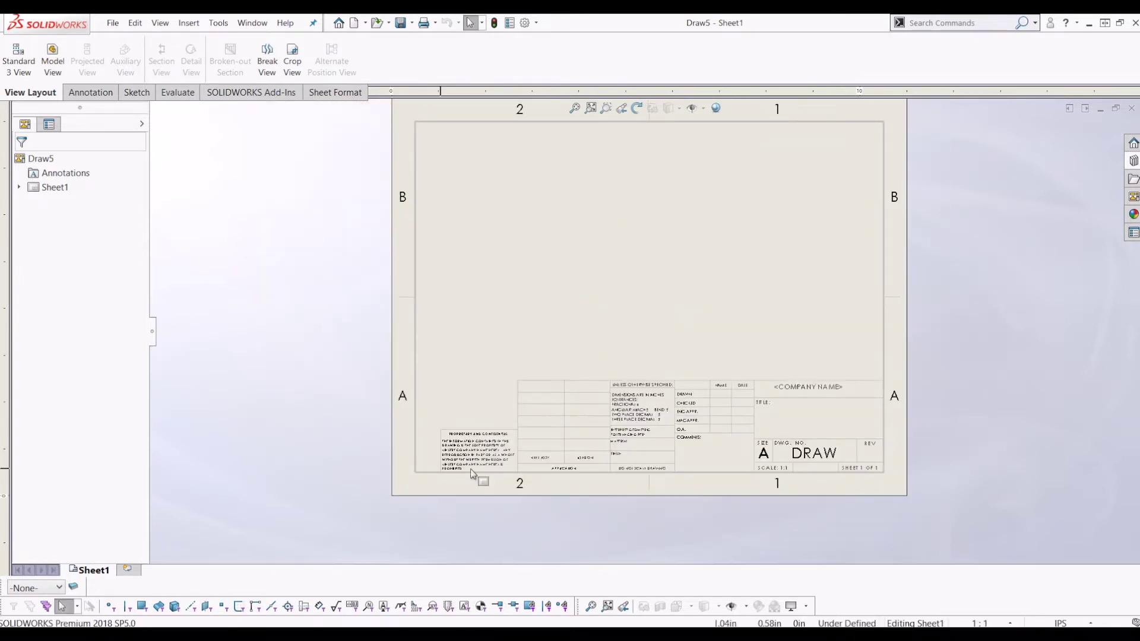
scroll(528, 323, up, 1)
scroll(528, 321, down, 2)
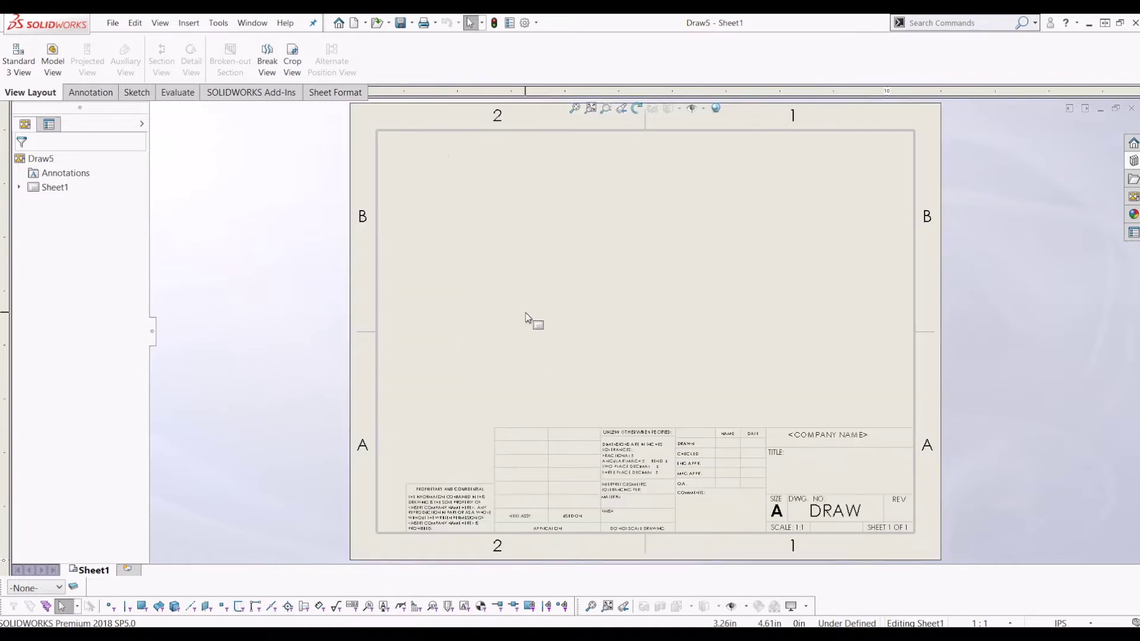
scroll(659, 522, down, 1)
scroll(657, 497, down, 1)
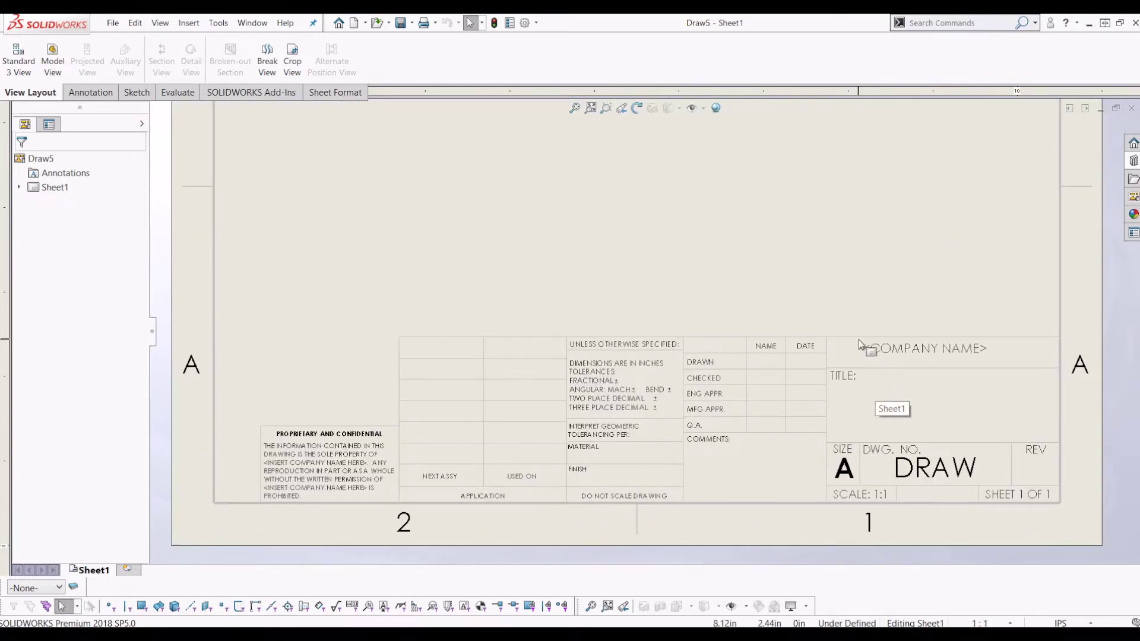
key(f)
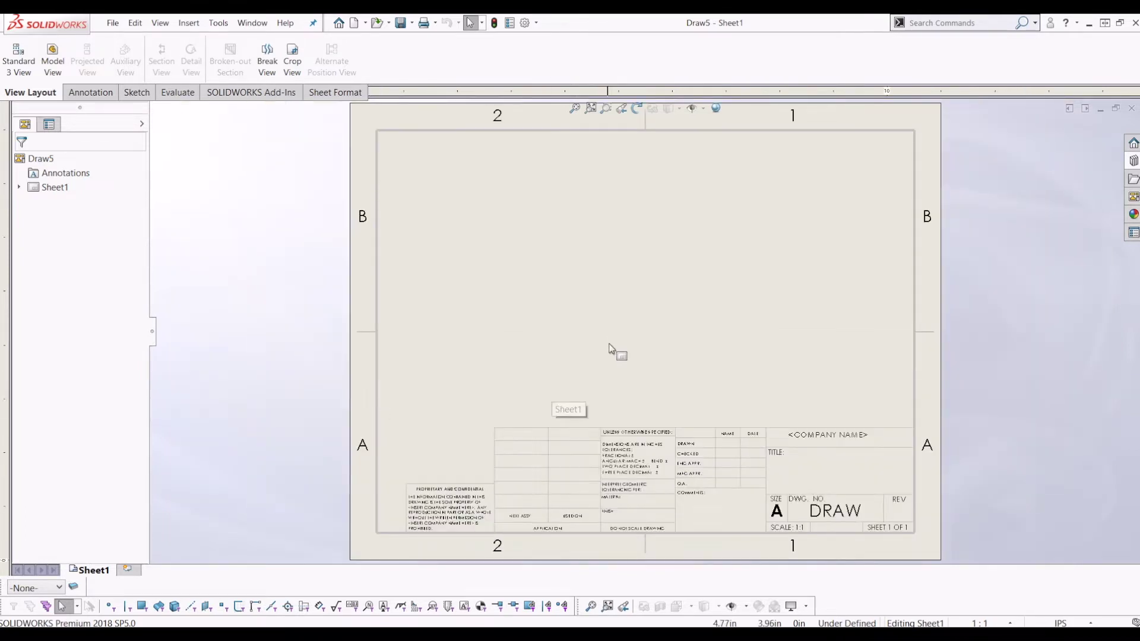
middle_drag(602, 336, 599, 341)
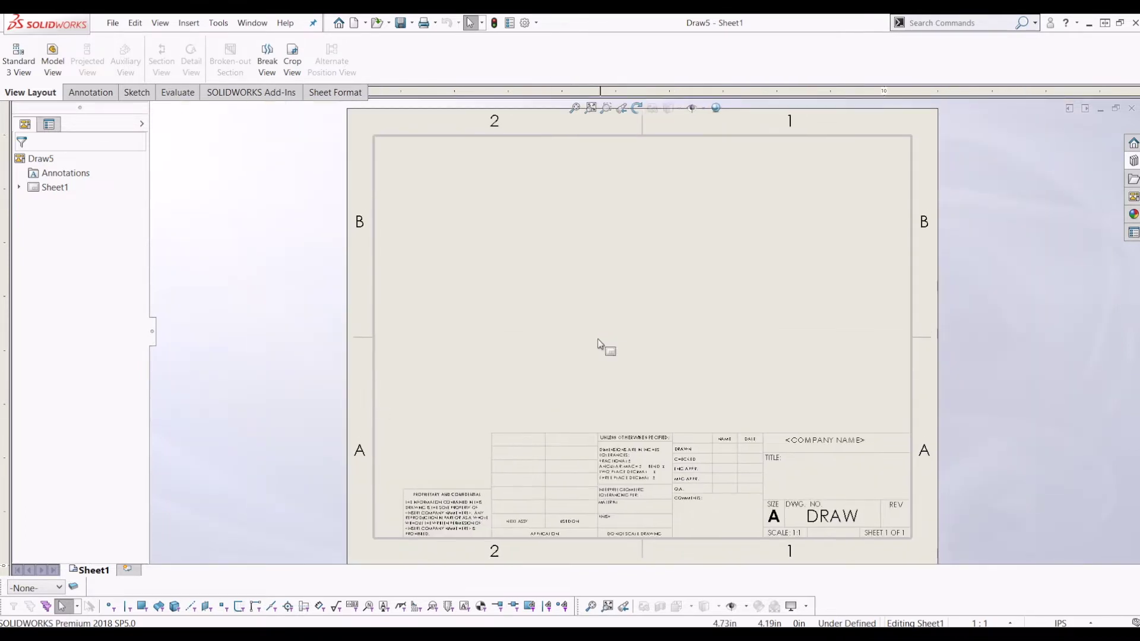
right_click(51, 189)
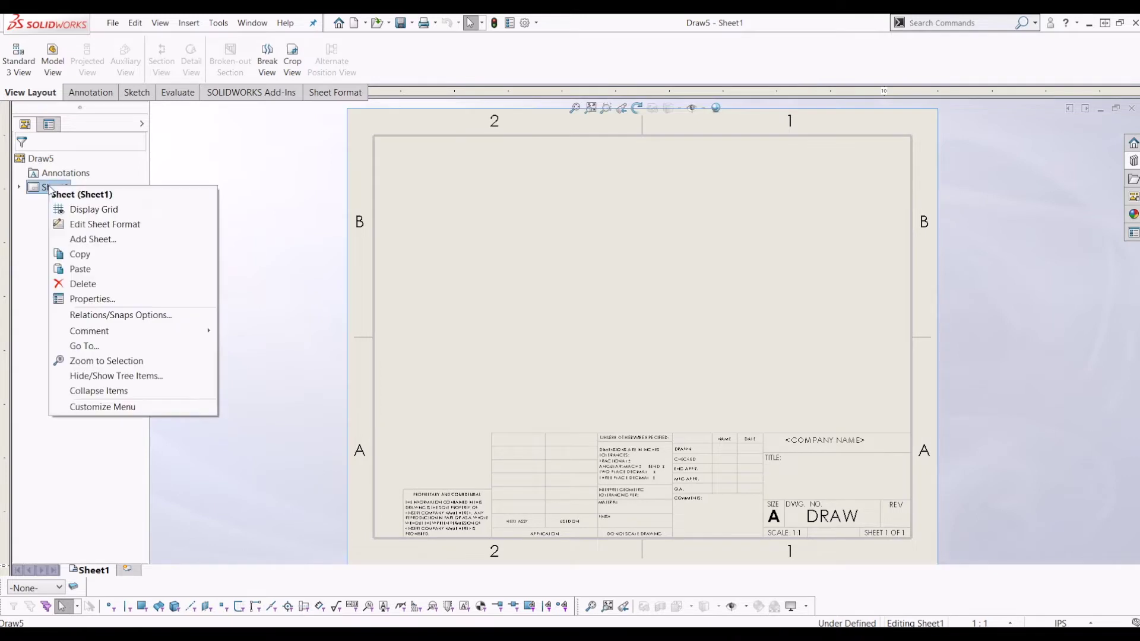
Step: Set Sheet1 to the A3 (ISO) standard sheet size in Sheet Properties and apply it
click(79, 302)
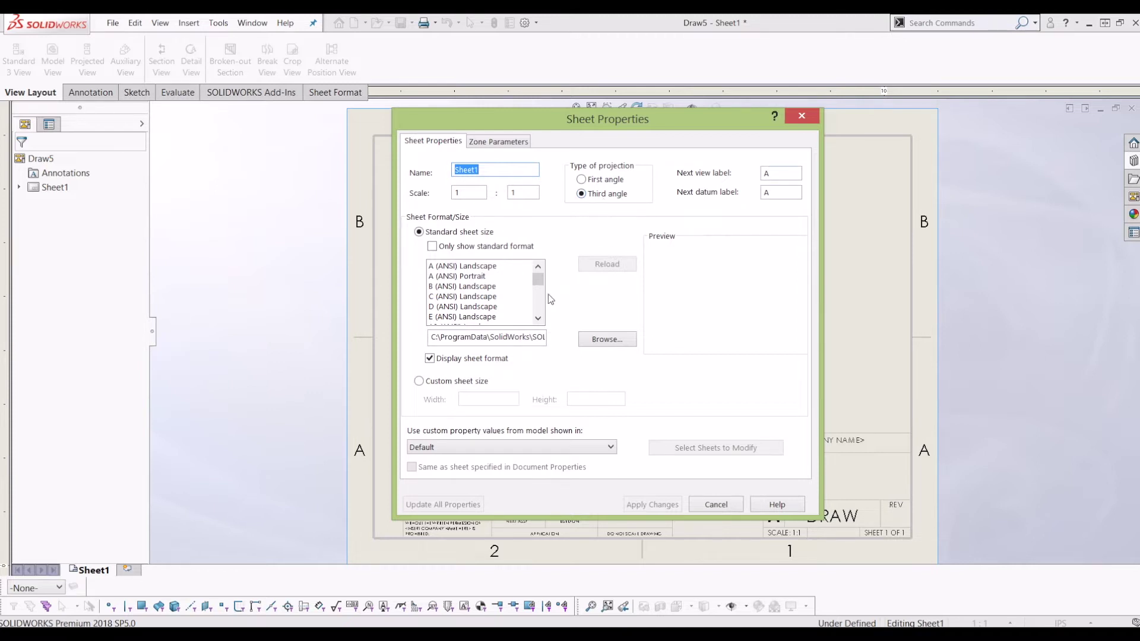
drag(541, 283, 543, 288)
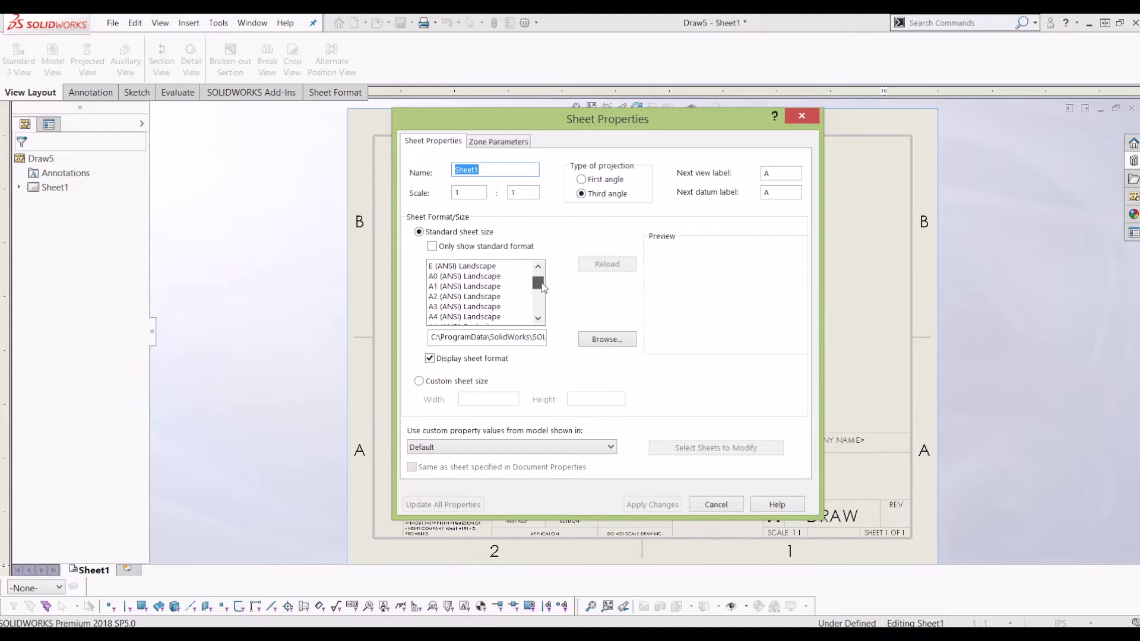
click(539, 320)
click(538, 320)
click(538, 320)
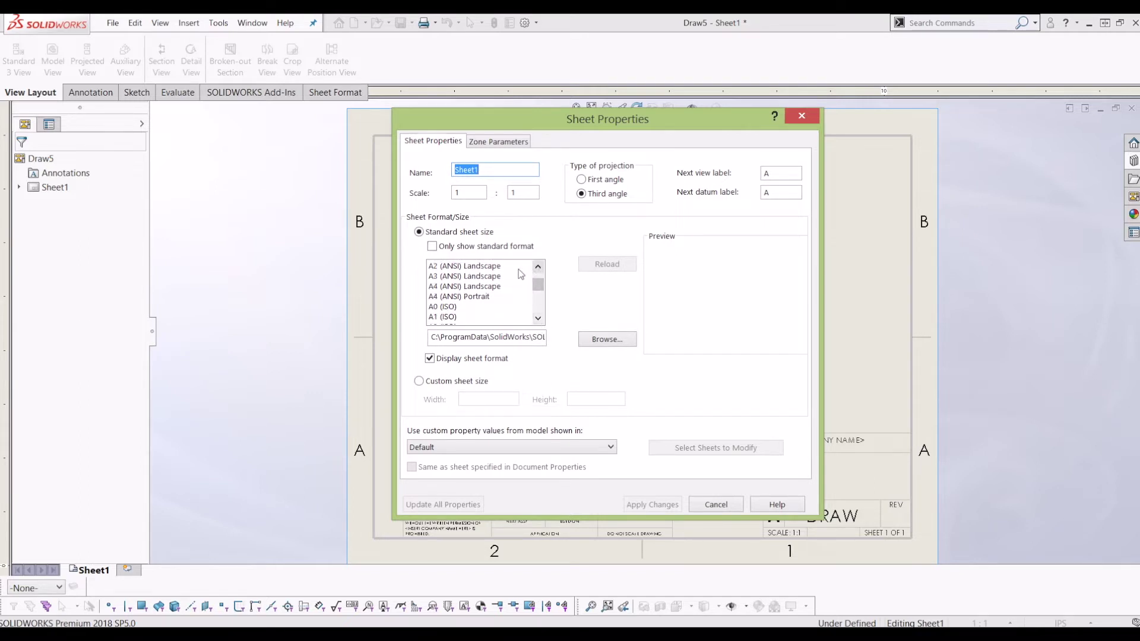
click(537, 318)
click(538, 318)
click(466, 316)
click(669, 504)
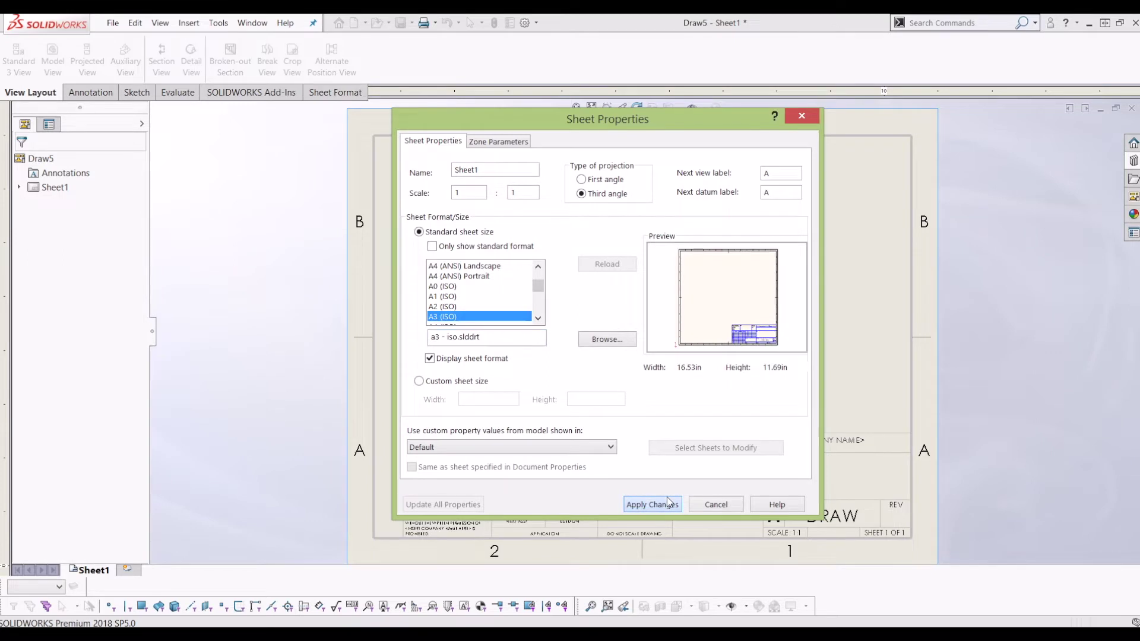
scroll(713, 415, up, 3)
scroll(710, 399, down, 3)
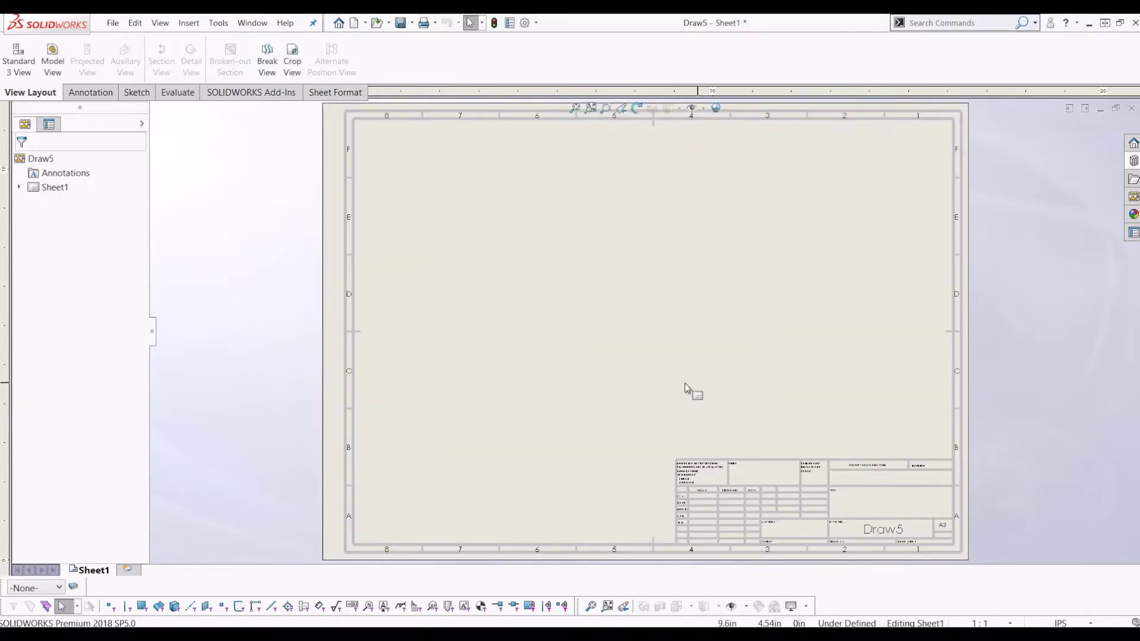
scroll(606, 250, up, 1)
scroll(575, 228, up, 1)
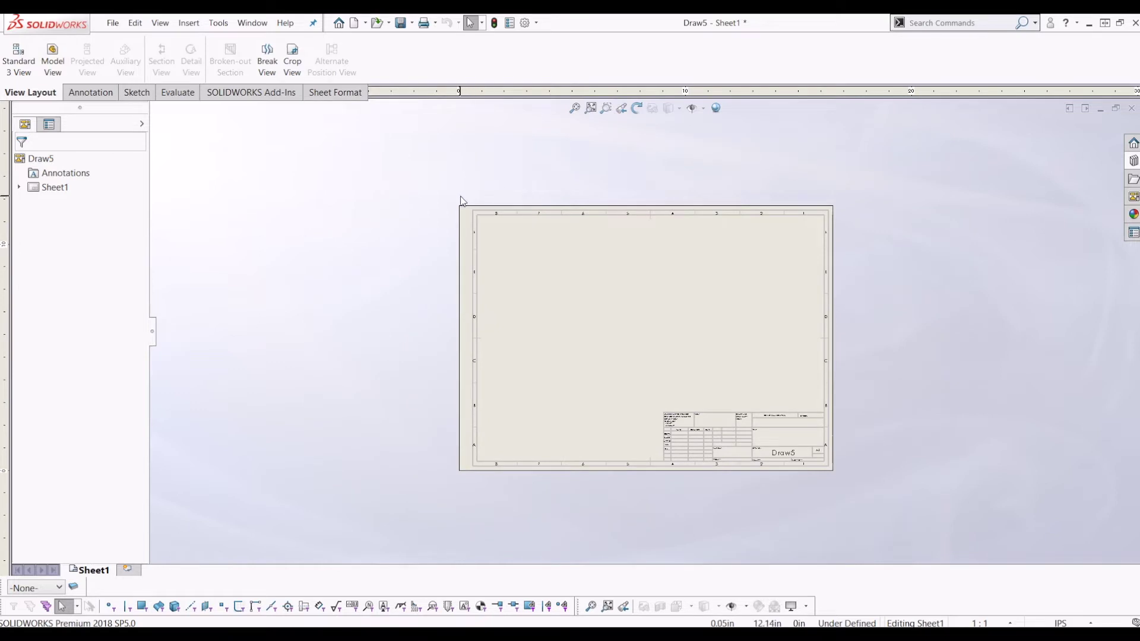
scroll(422, 247, up, 1)
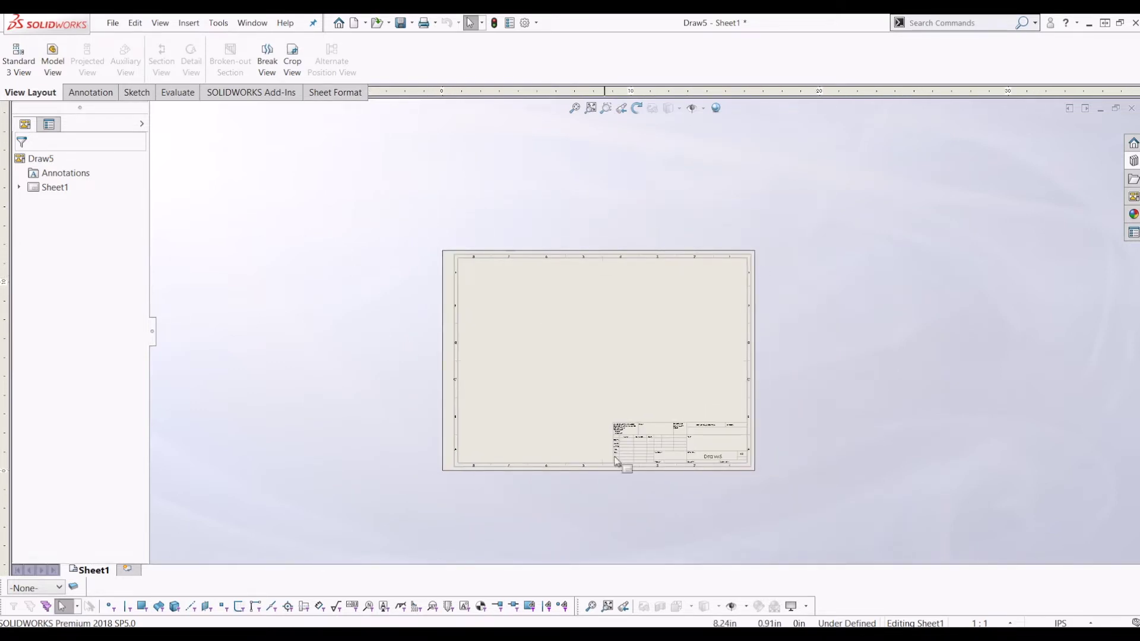
key(f)
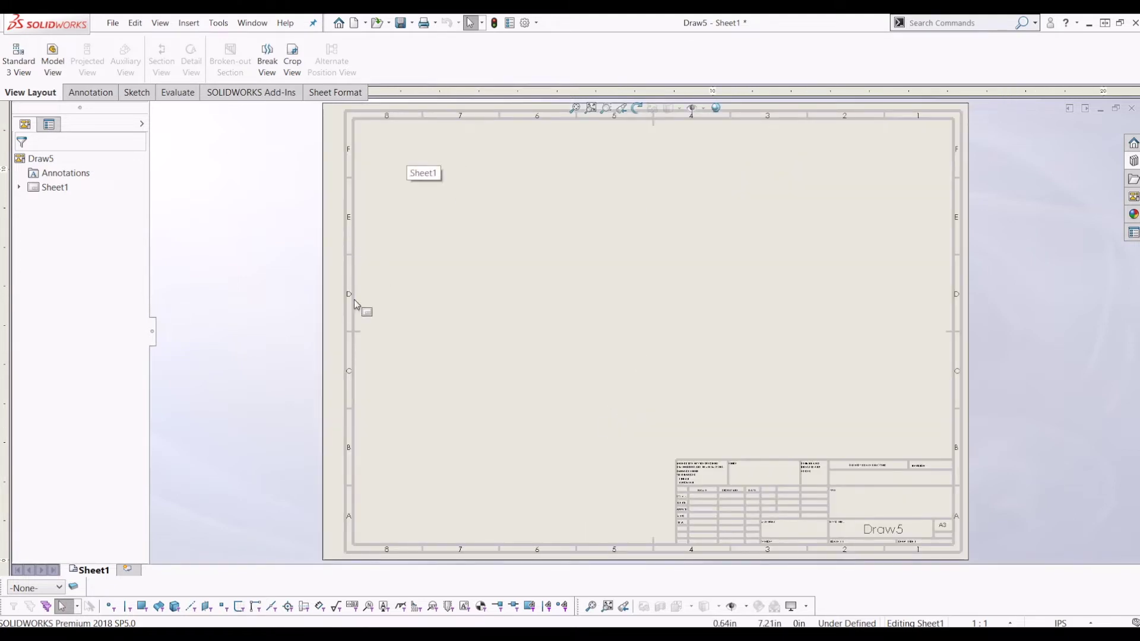
middle_drag(823, 453, 741, 384)
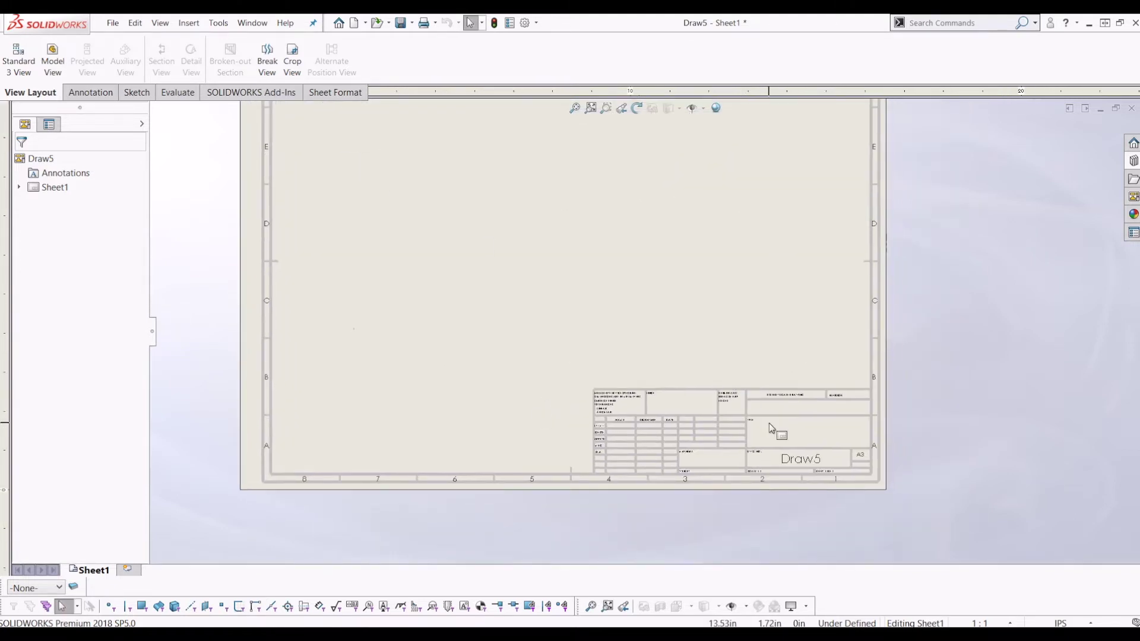
scroll(770, 428, down, 3)
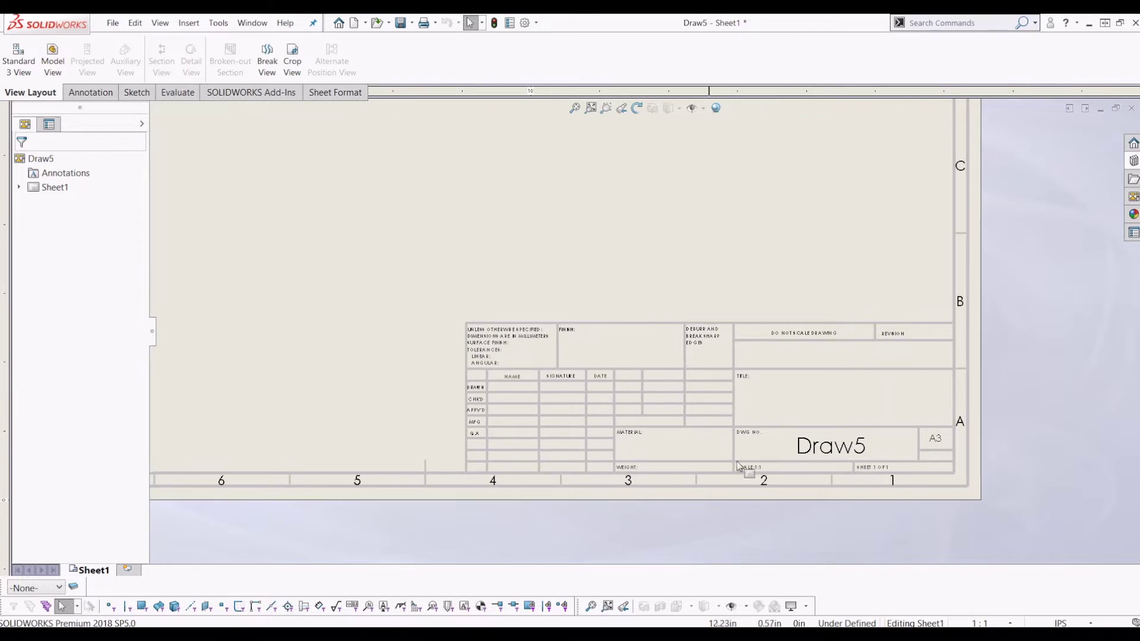
scroll(321, 301, down, 1)
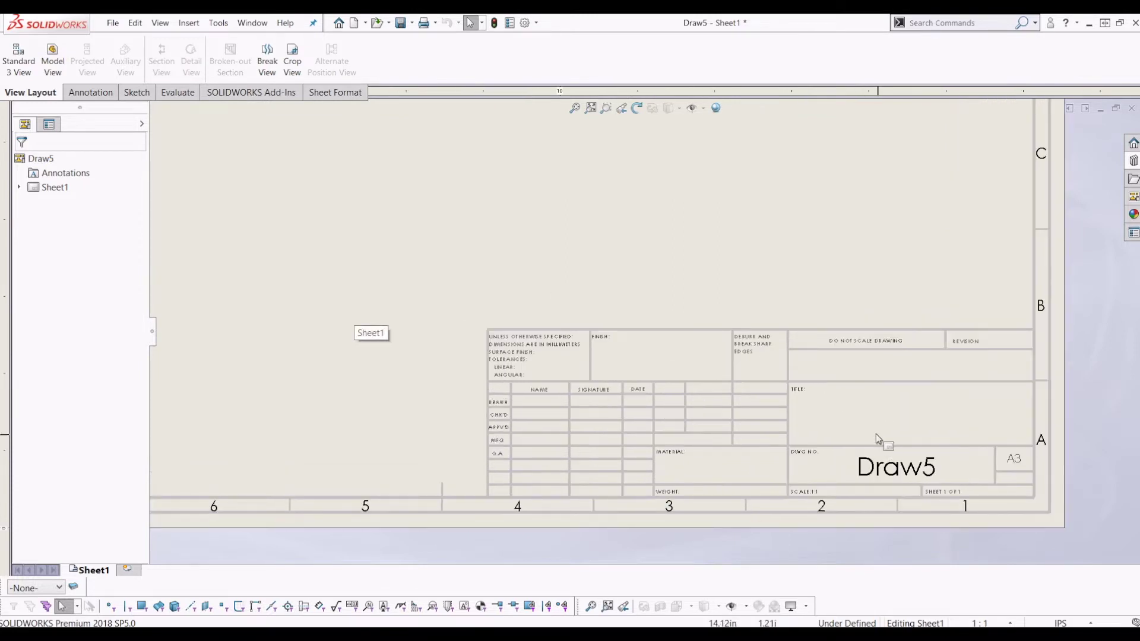
scroll(877, 436, up, 5)
key(f)
key(z)
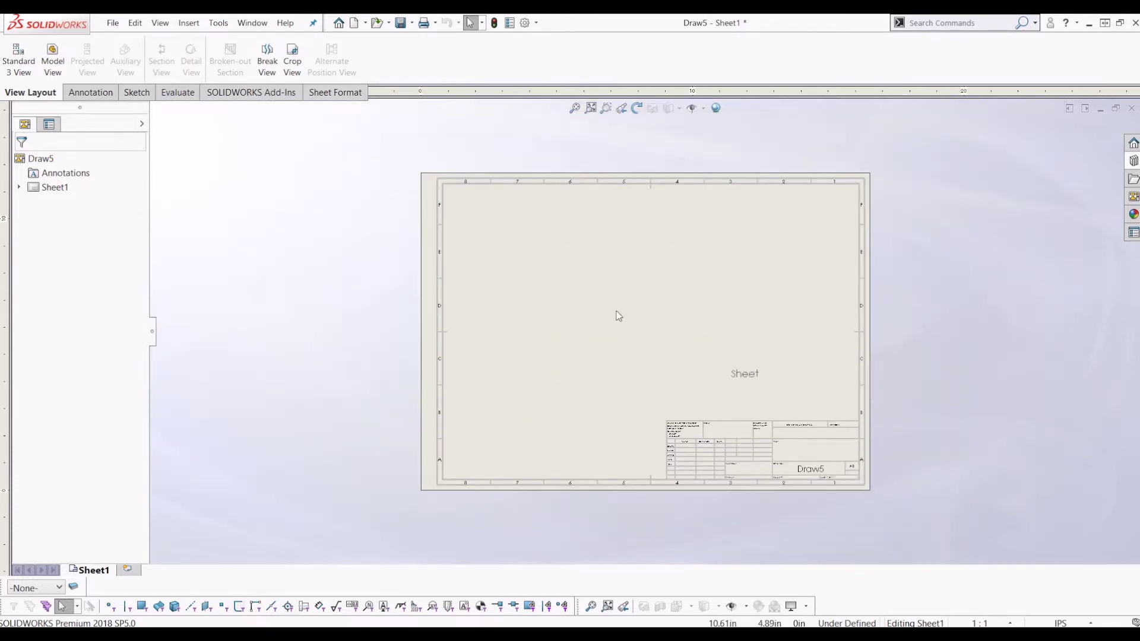
drag(394, 152, 1047, 509)
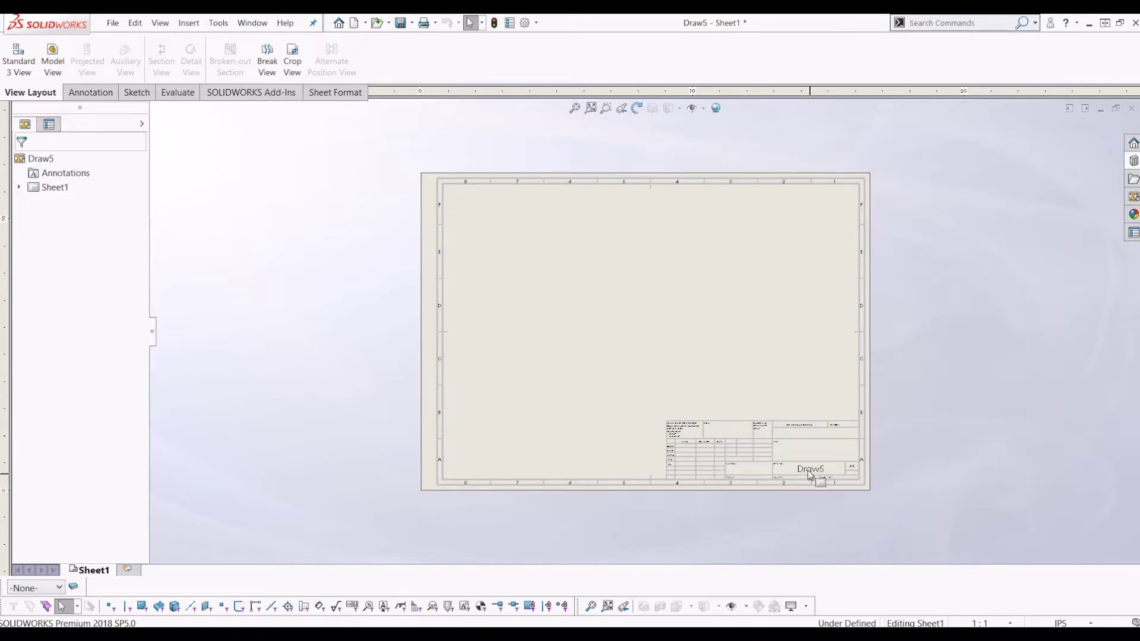
drag(663, 385, 746, 484)
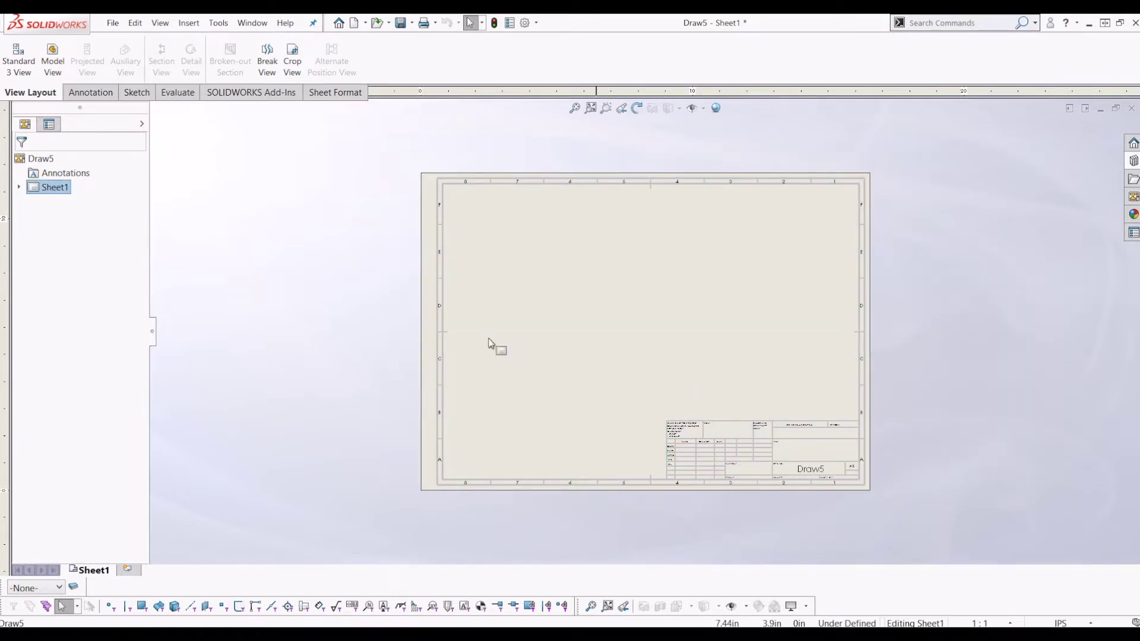
middle_drag(503, 349, 444, 368)
right_click(65, 191)
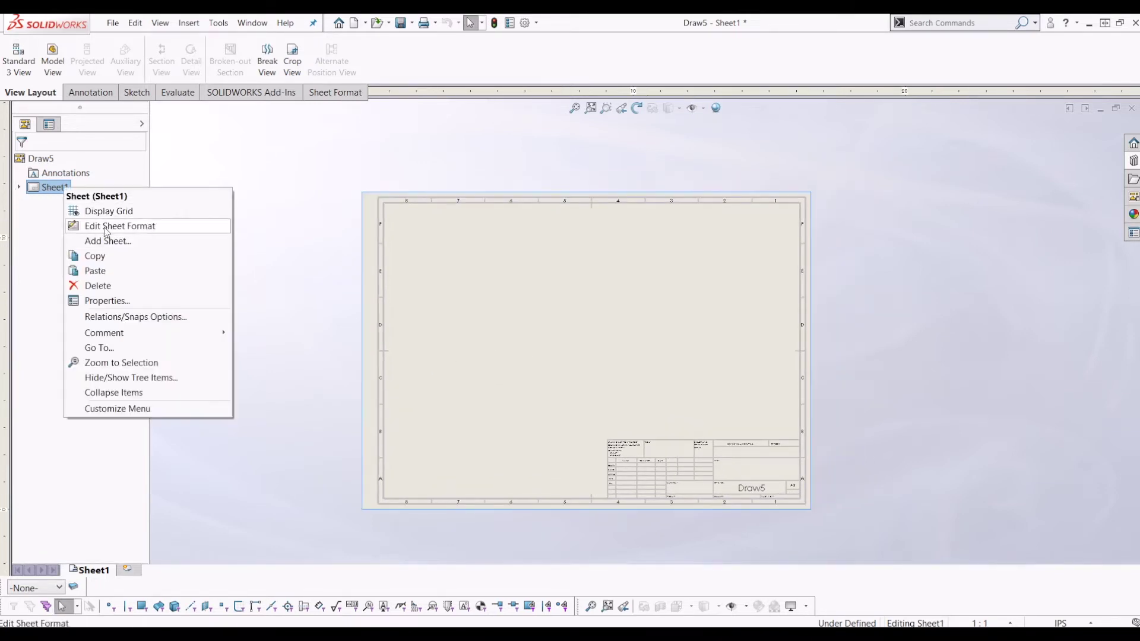
Step: Switch Sheet1 into Edit Sheet Format mode
click(343, 277)
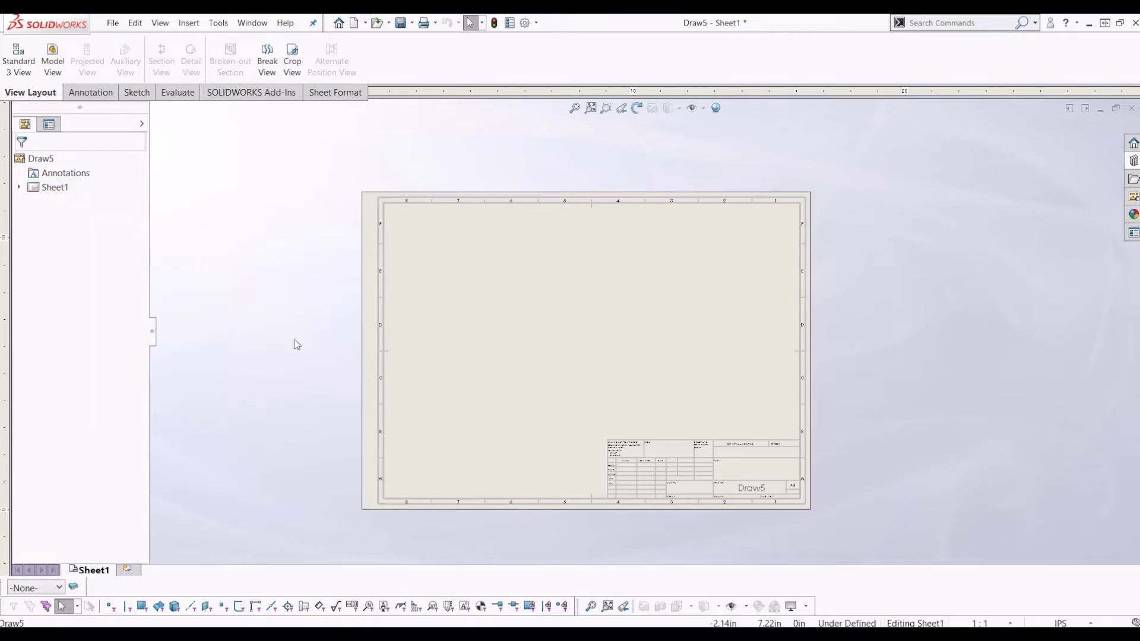
scroll(332, 290, up, 1)
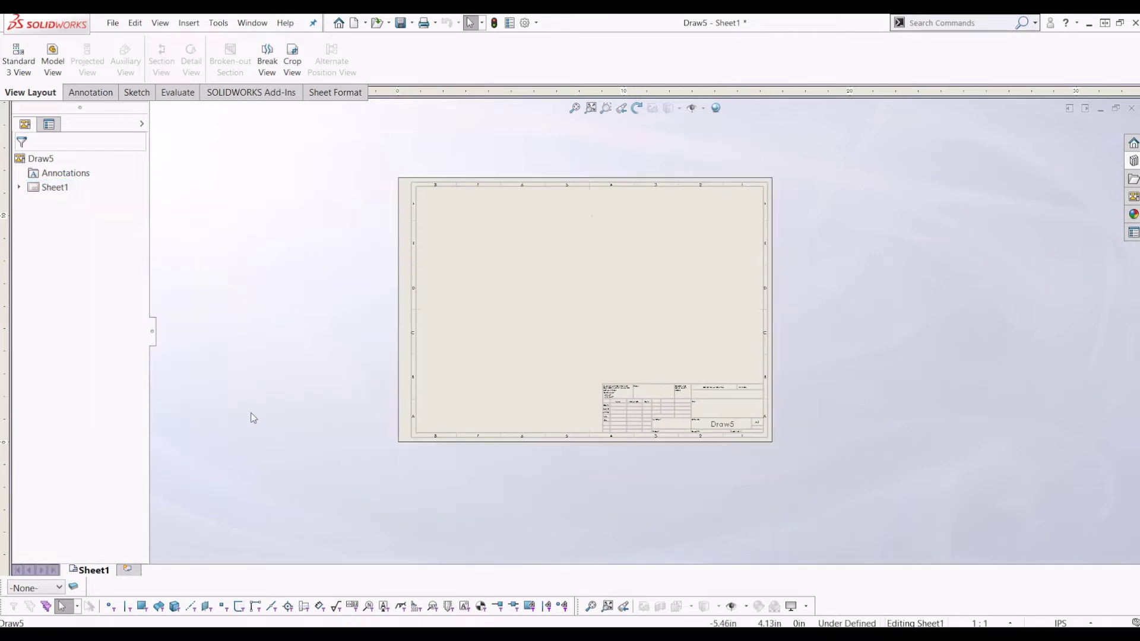
right_click(97, 573)
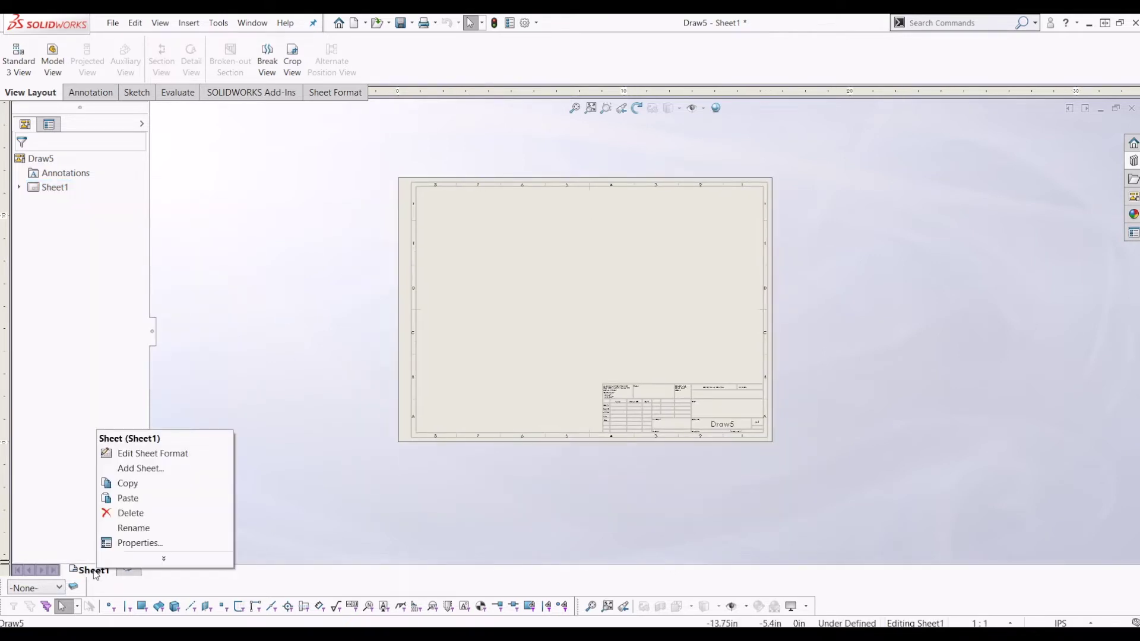
click(159, 455)
Step: Box-select the default title block, delete it, and fit the sheet to view
middle_drag(747, 385, 730, 415)
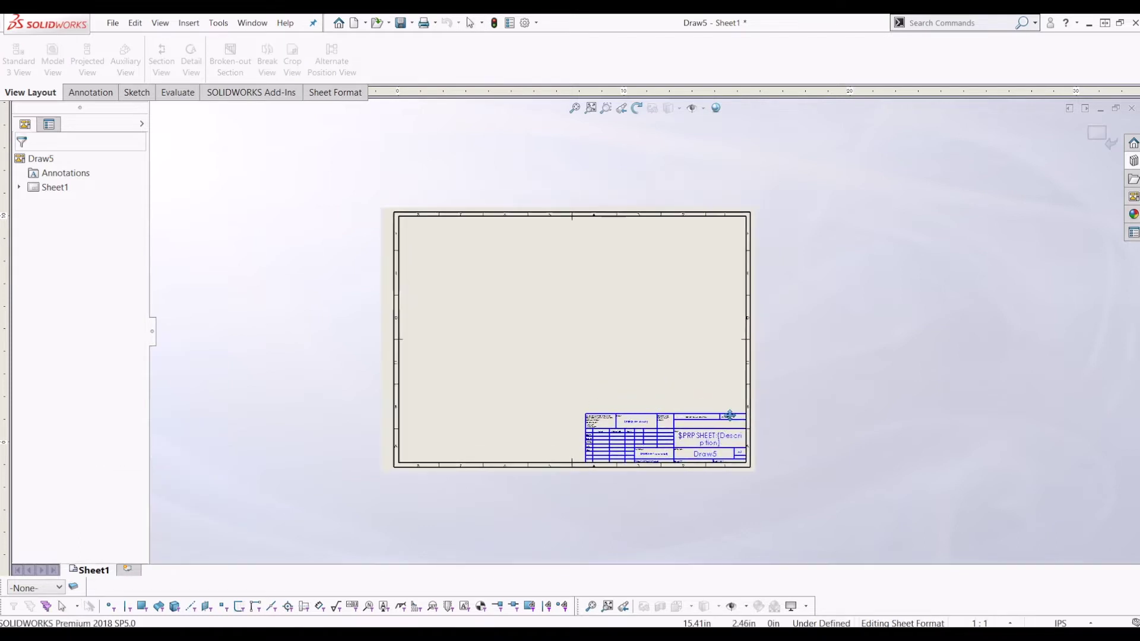
scroll(631, 430, down, 3)
scroll(631, 432, down, 1)
scroll(554, 430, up, 3)
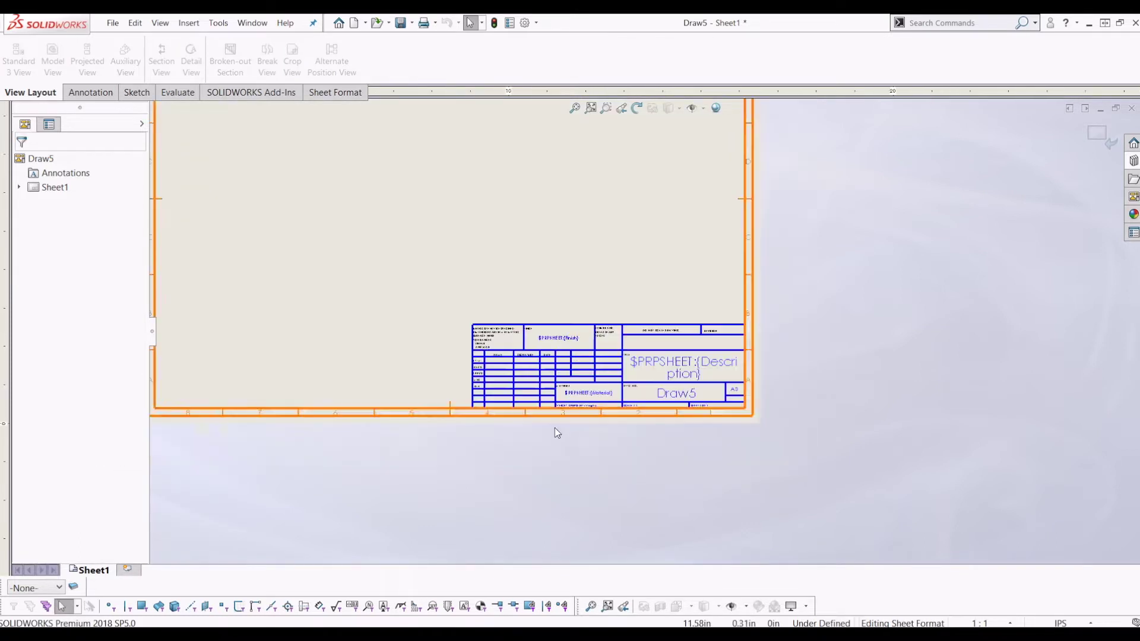
drag(472, 325, 850, 465)
key(Delete)
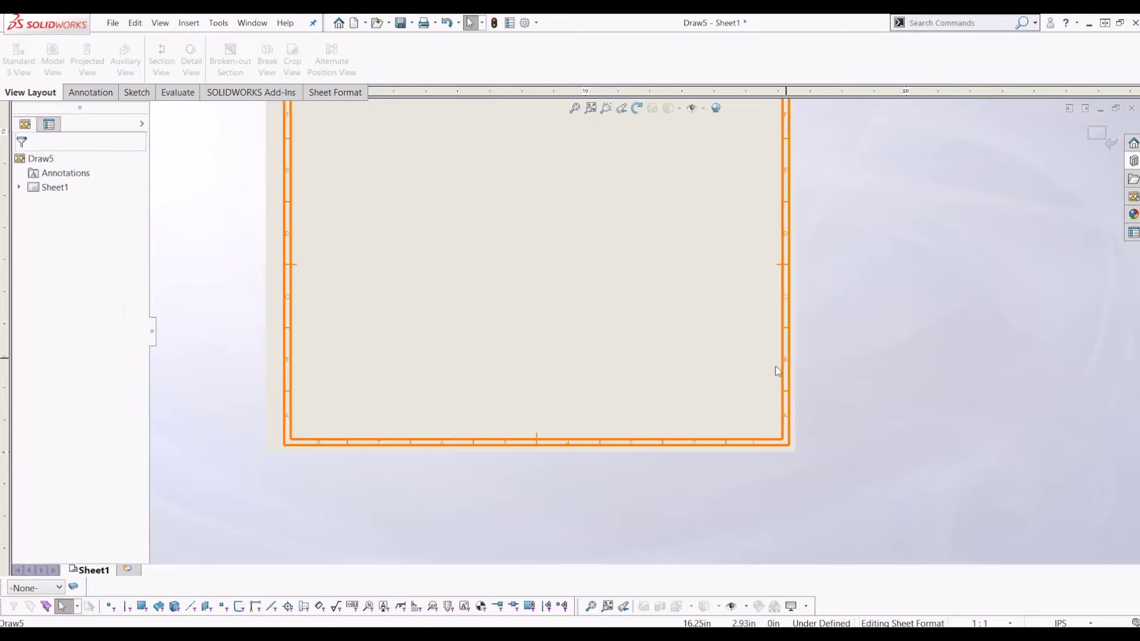
key(f)
scroll(622, 369, up, 1)
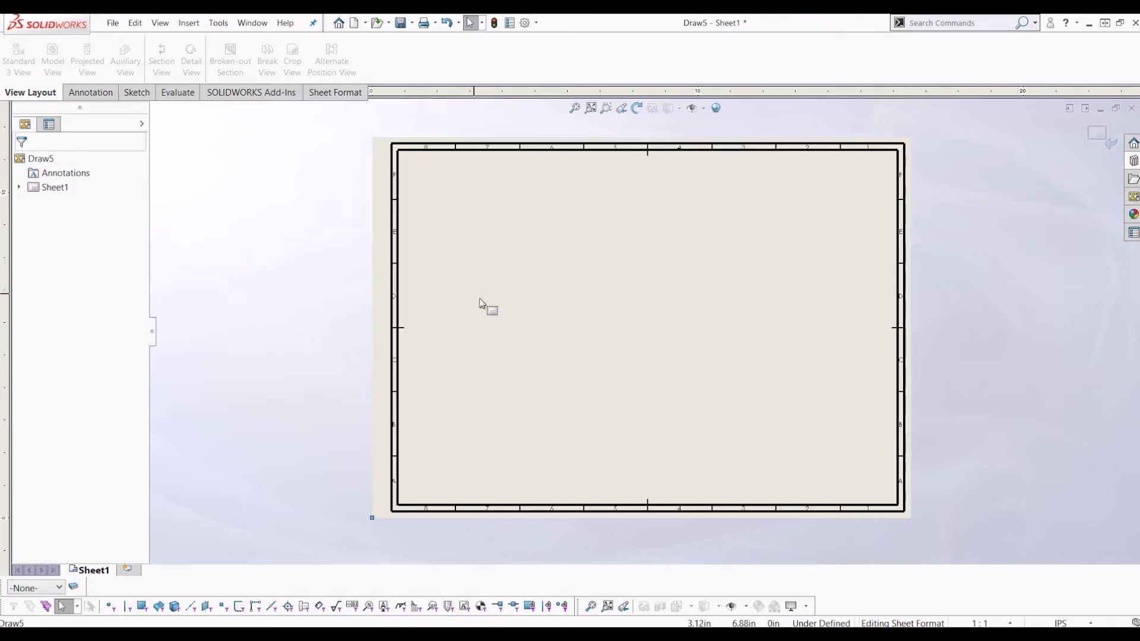
Step: Delete Border1 from Sheet Format1 in the FeatureManager tree and confirm
click(24, 185)
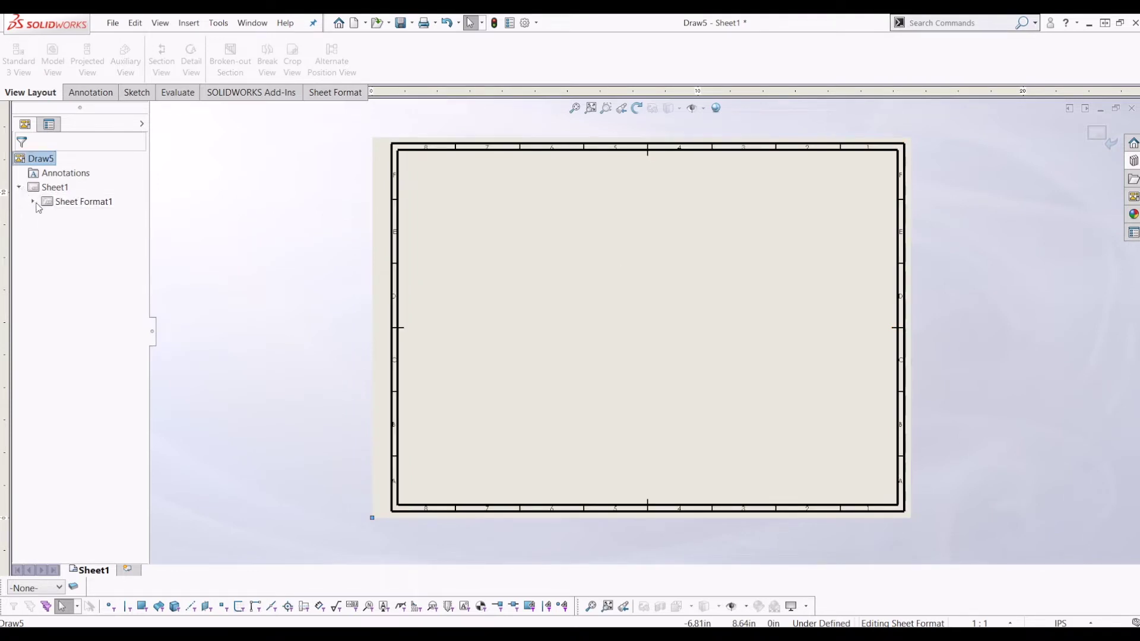
click(33, 202)
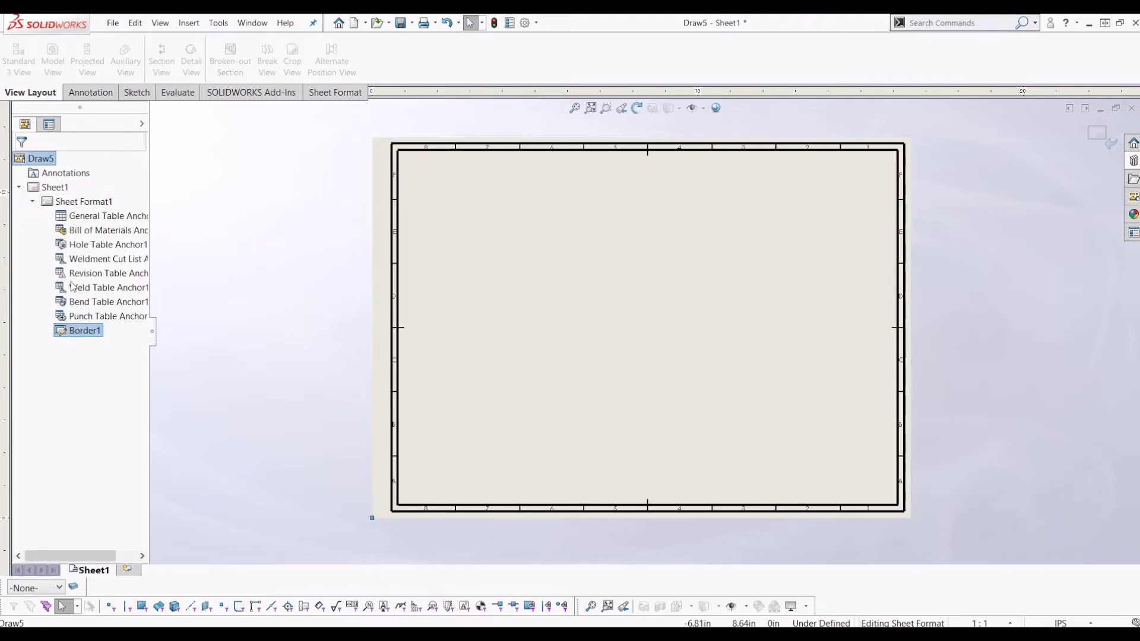
right_click(70, 336)
click(91, 352)
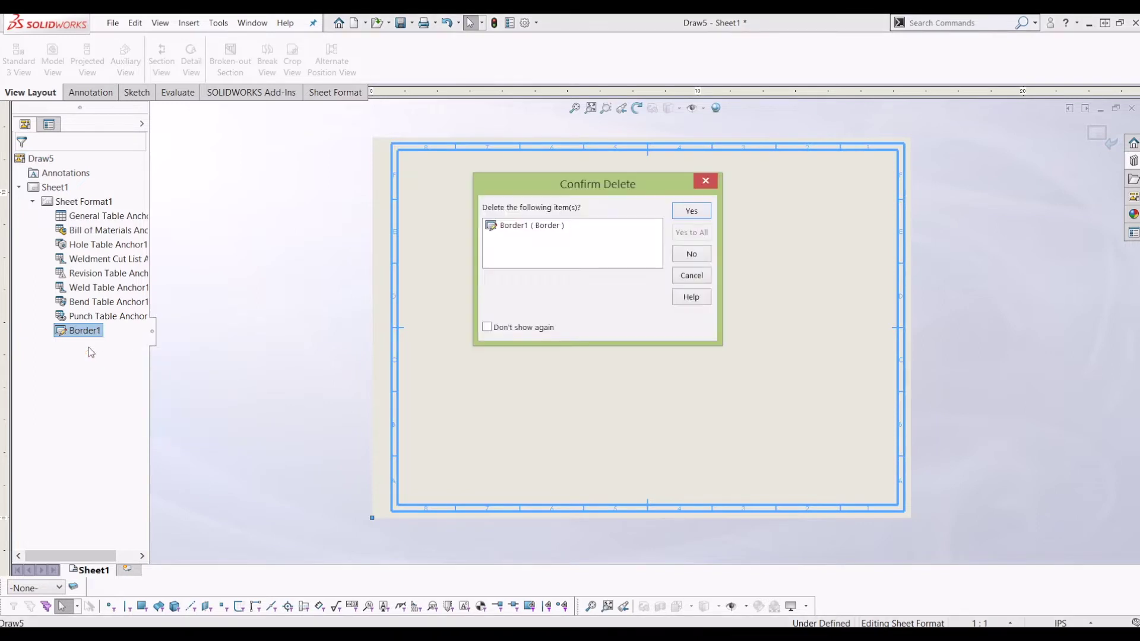
click(690, 214)
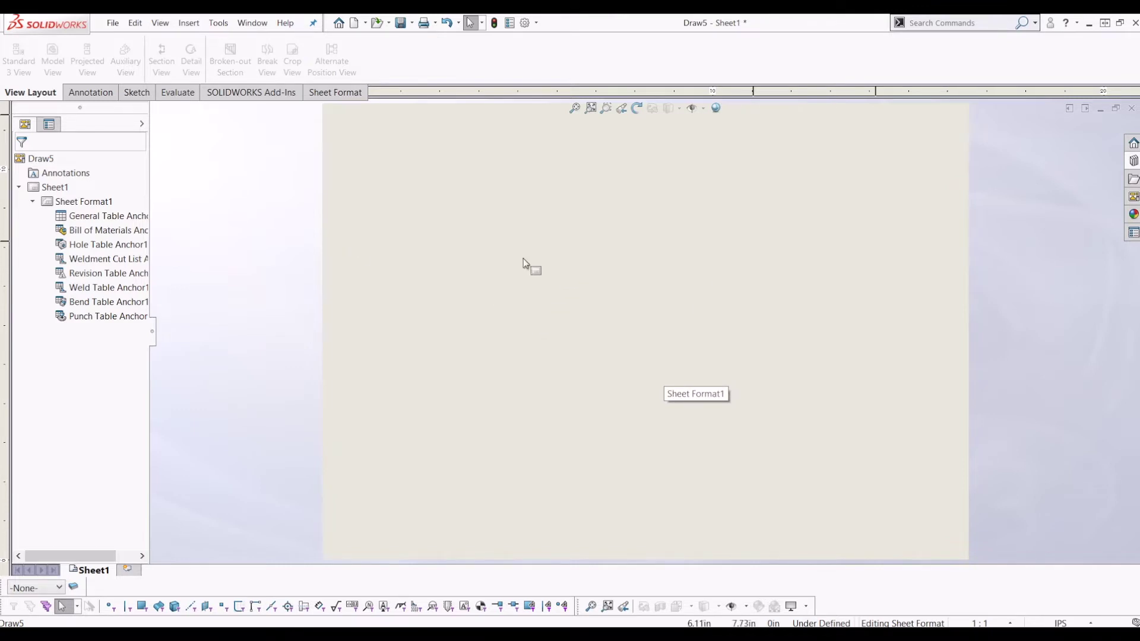
scroll(516, 299, up, 2)
middle_drag(745, 275, 720, 279)
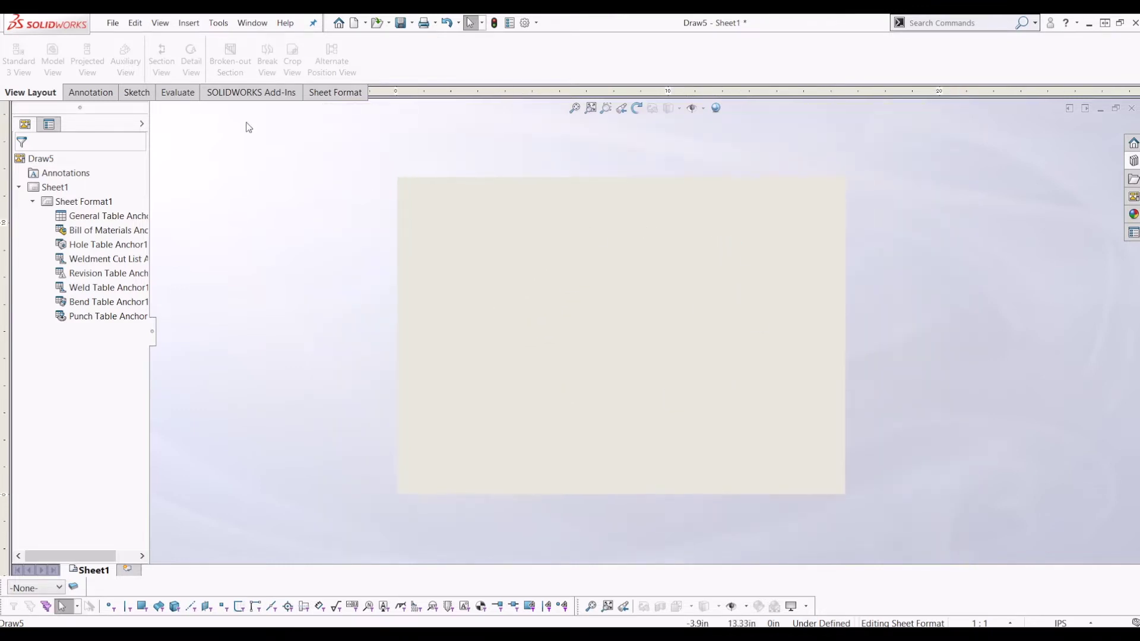
Step: Sketch corner rectangles for the sheet frame, a bottom strip and a right-hand column
click(133, 92)
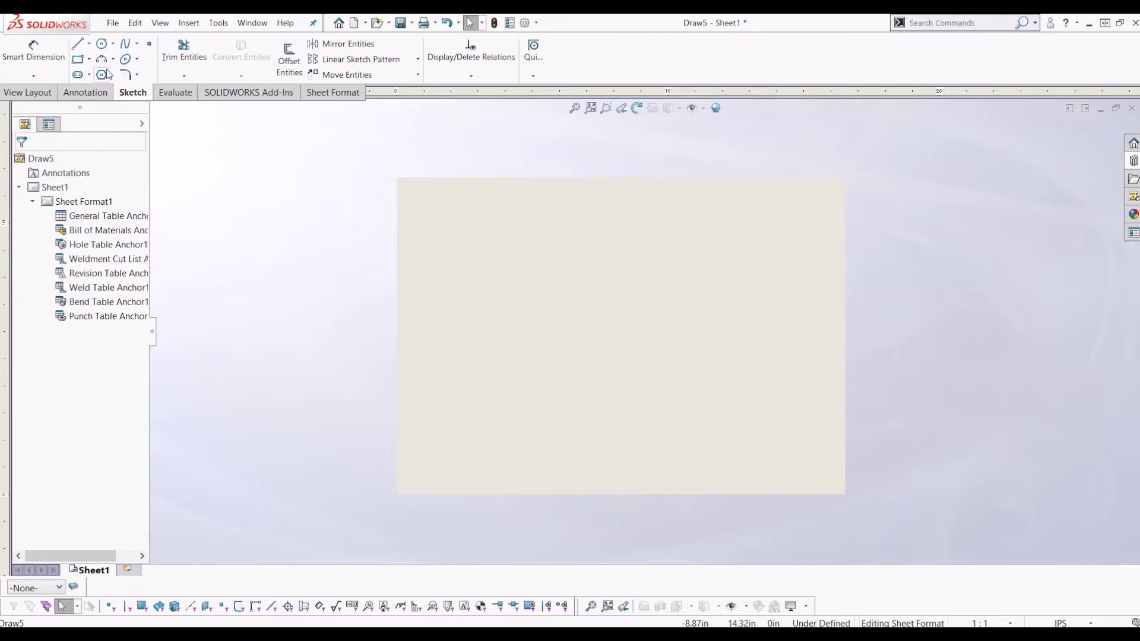
click(77, 58)
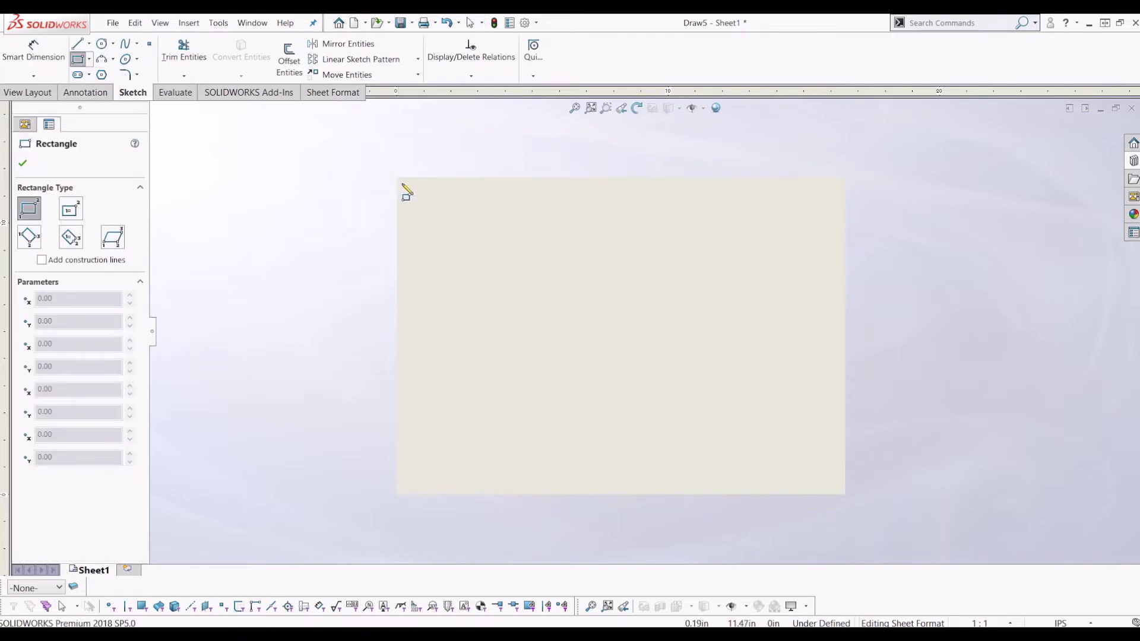
click(402, 184)
scroll(839, 490, up, 3)
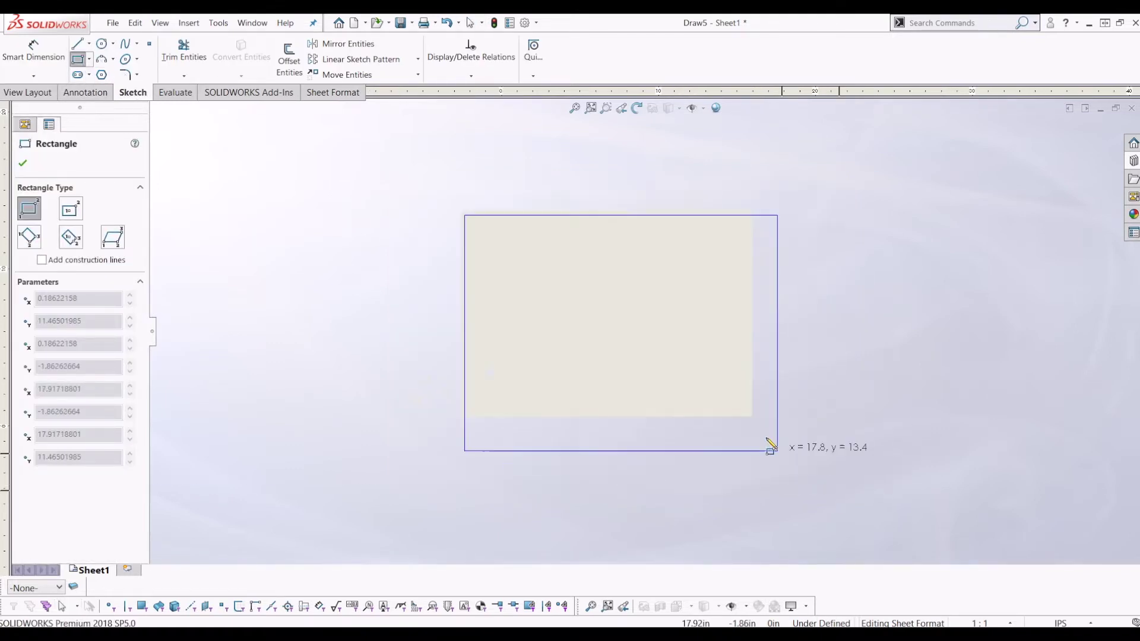
scroll(770, 446, down, 5)
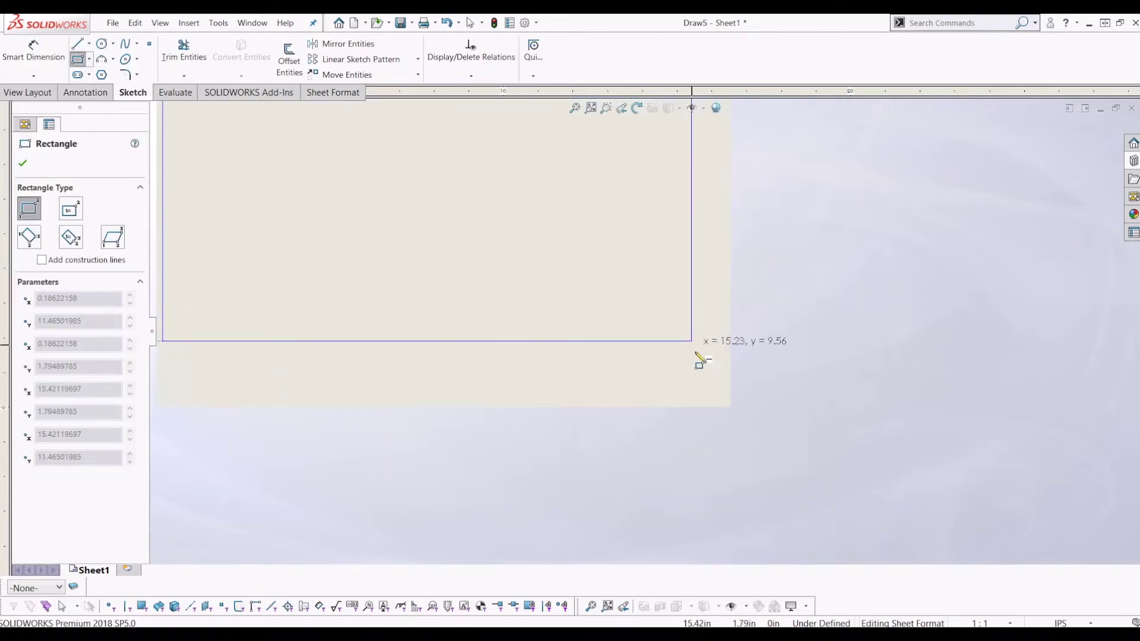
click(723, 408)
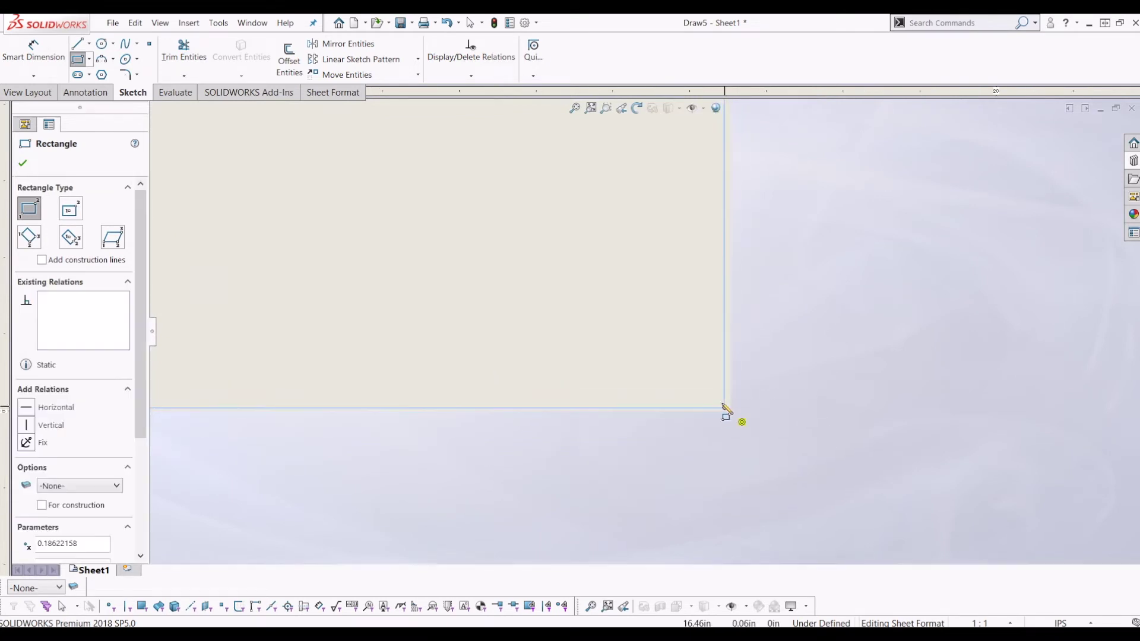
click(724, 324)
scroll(723, 324, up, 5)
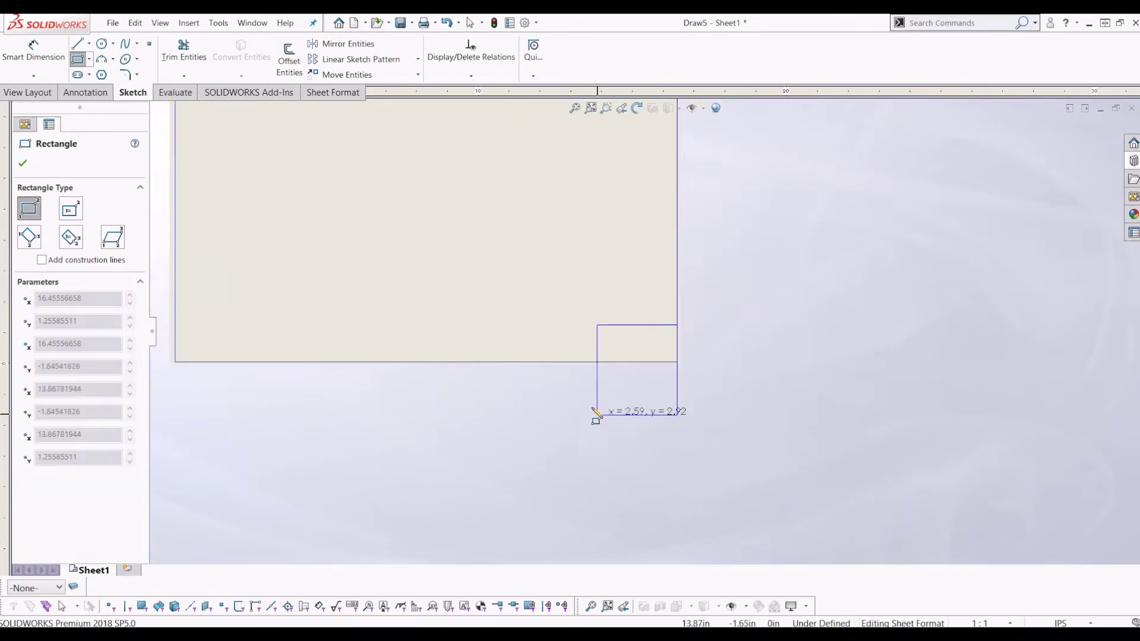
click(177, 362)
scroll(636, 364, up, 4)
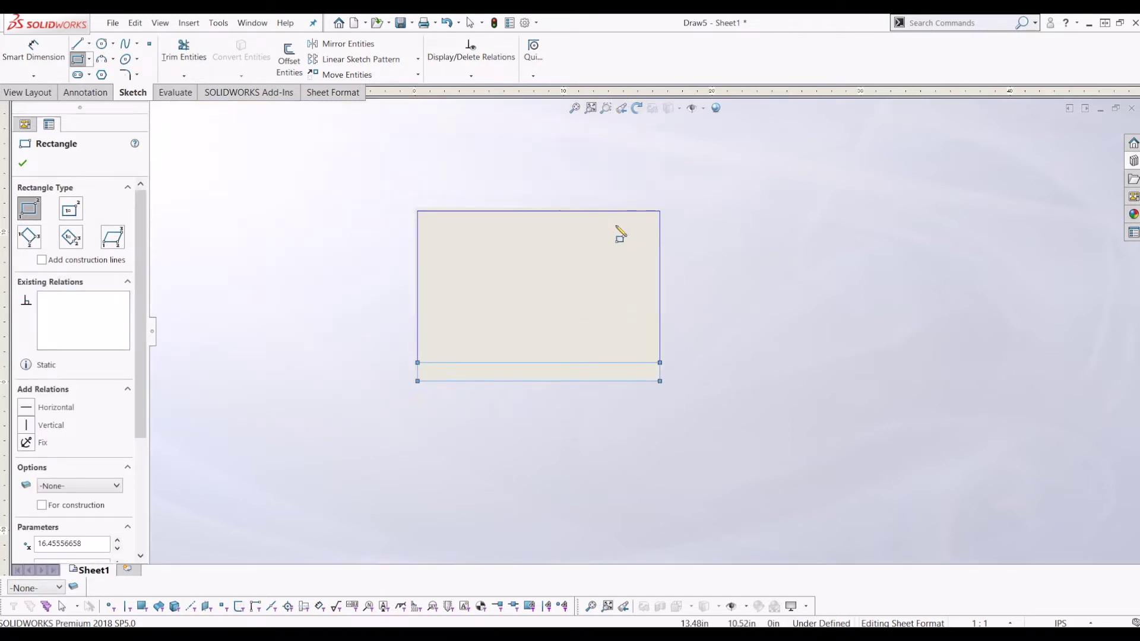
click(610, 213)
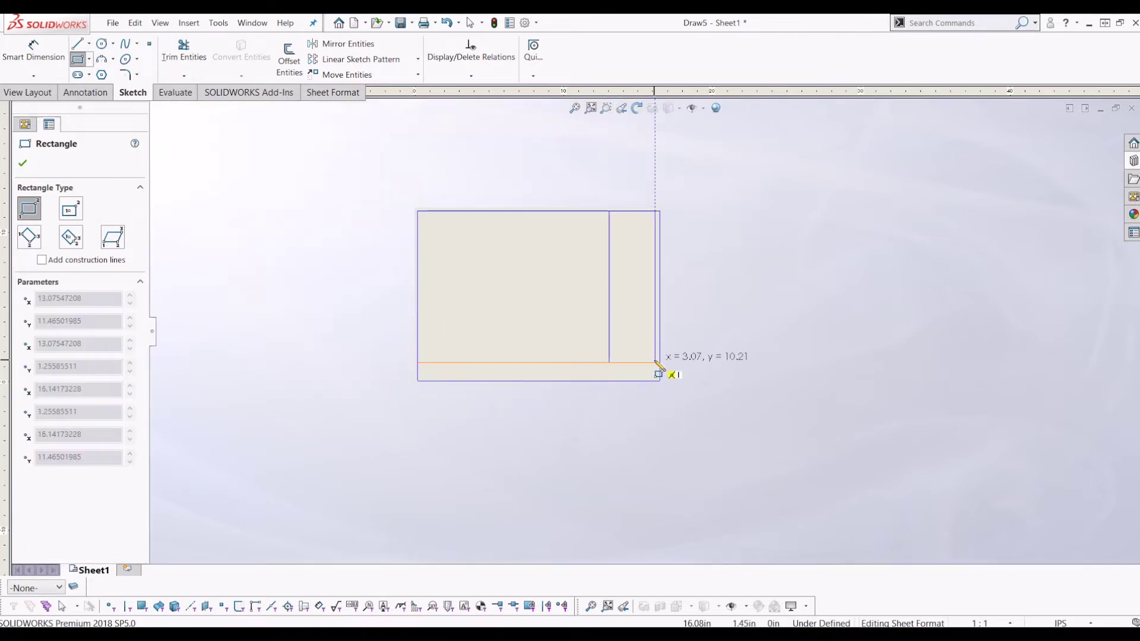
click(661, 364)
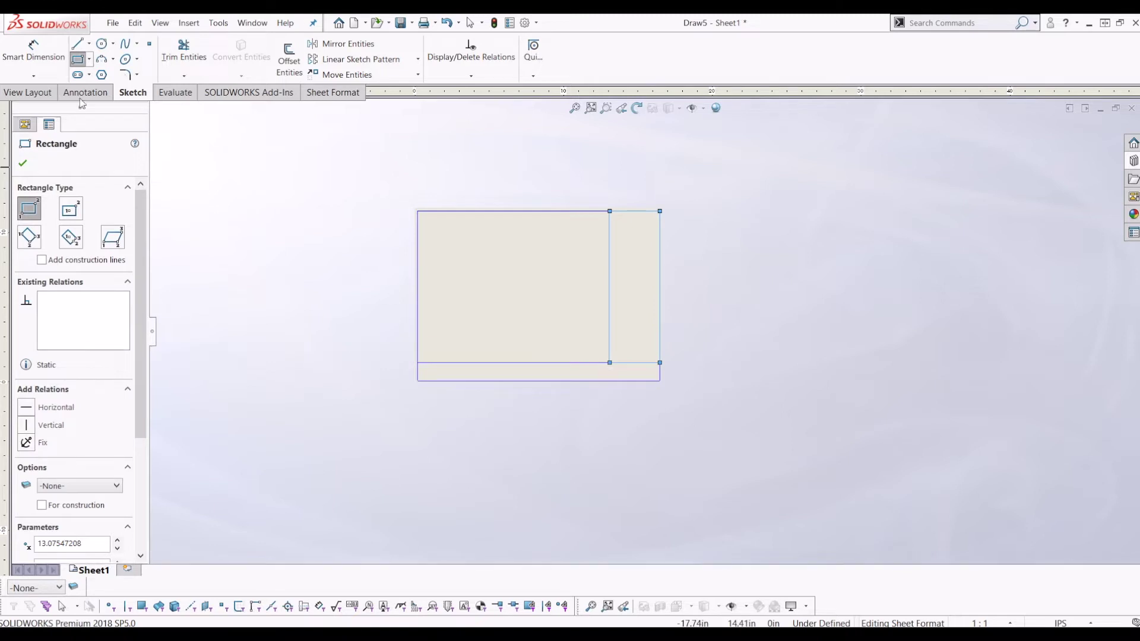
key(Escape)
Step: Draw a horizontal line dividing the right-hand column out to the sheet's right border
click(85, 44)
scroll(668, 380, up, 5)
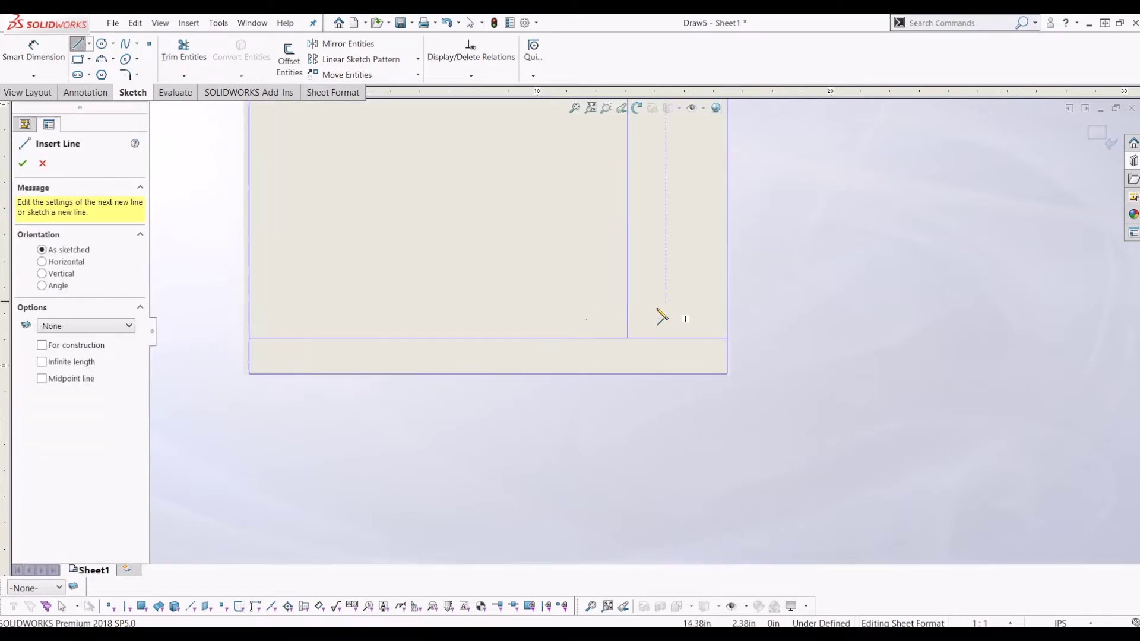
click(619, 309)
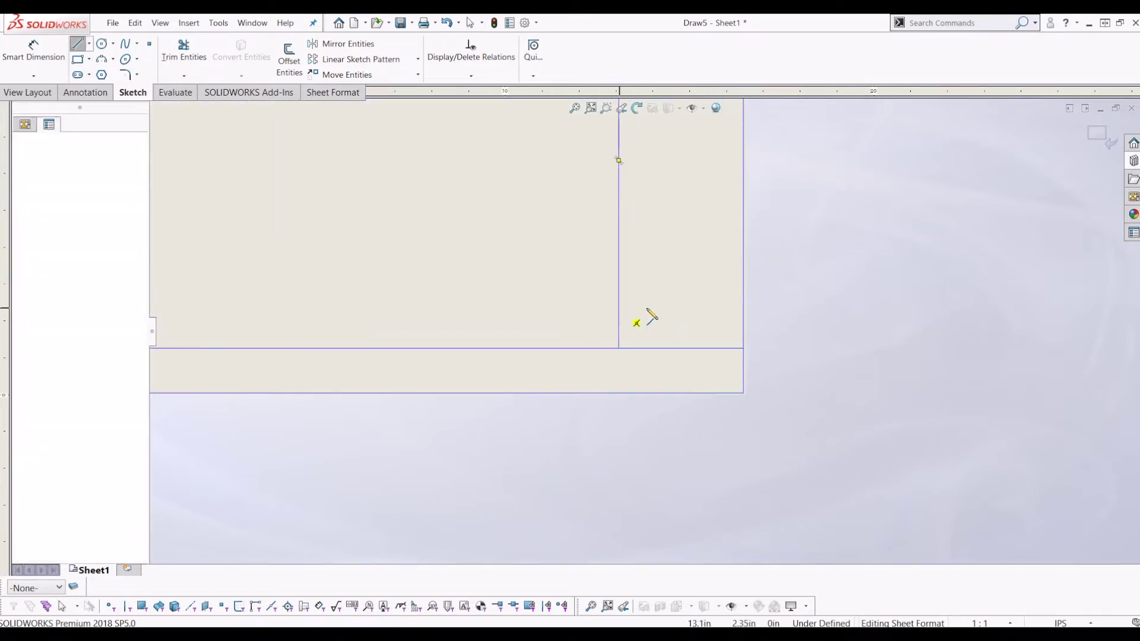
click(743, 308)
key(Escape)
middle_drag(732, 339, 891, 308)
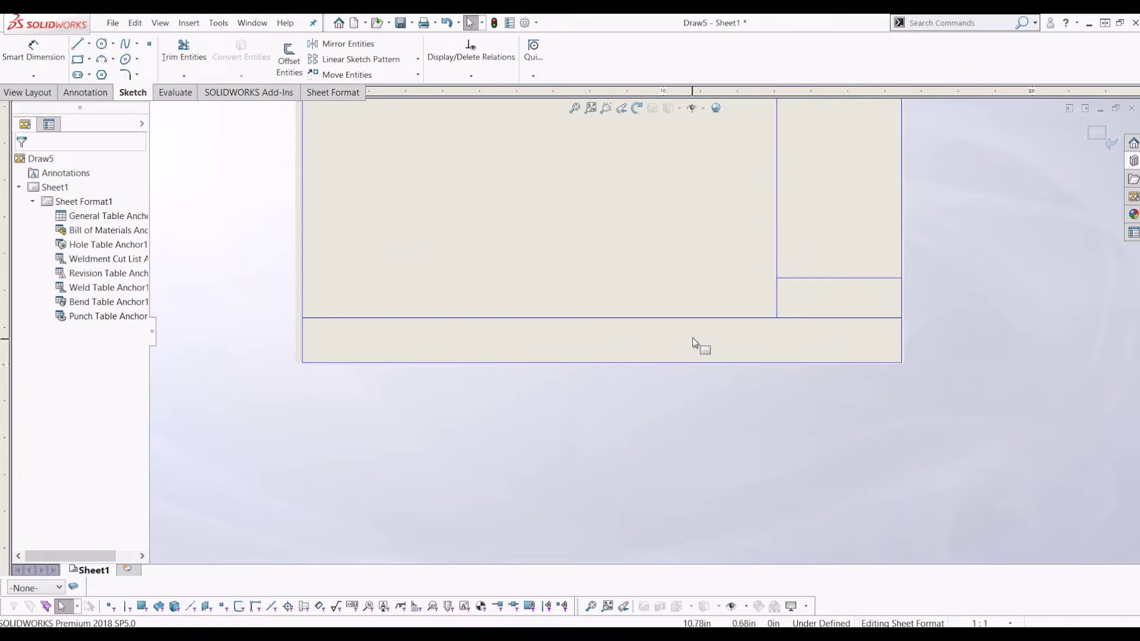
Step: Add a small rectangle in the sheet's bottom-right corner
click(78, 60)
scroll(883, 336, up, 2)
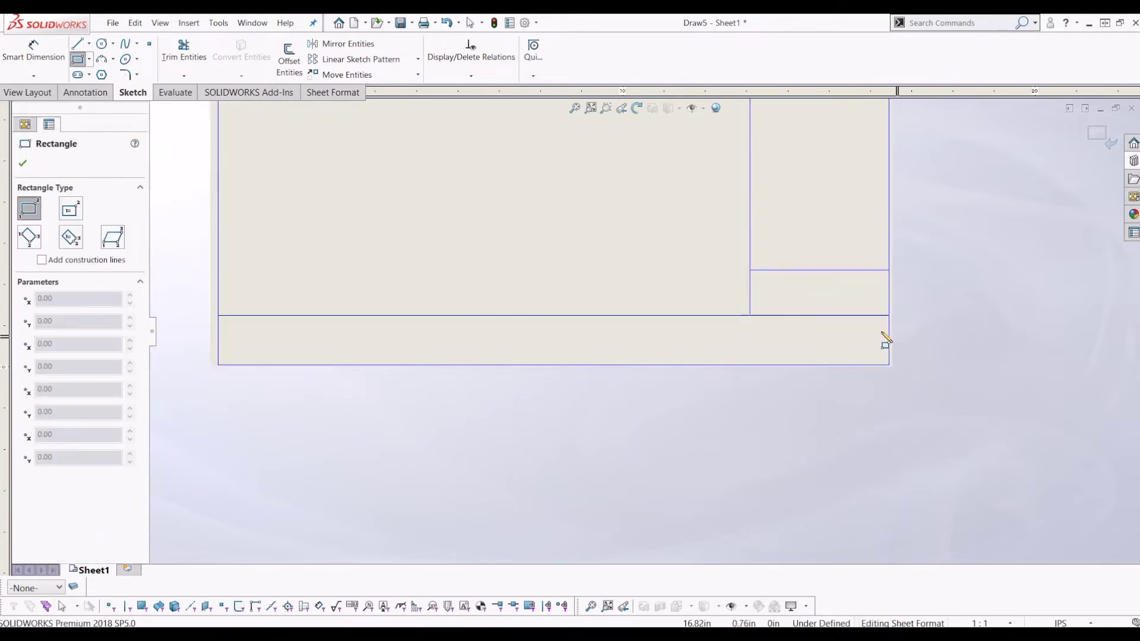
click(864, 373)
click(689, 355)
key(Escape)
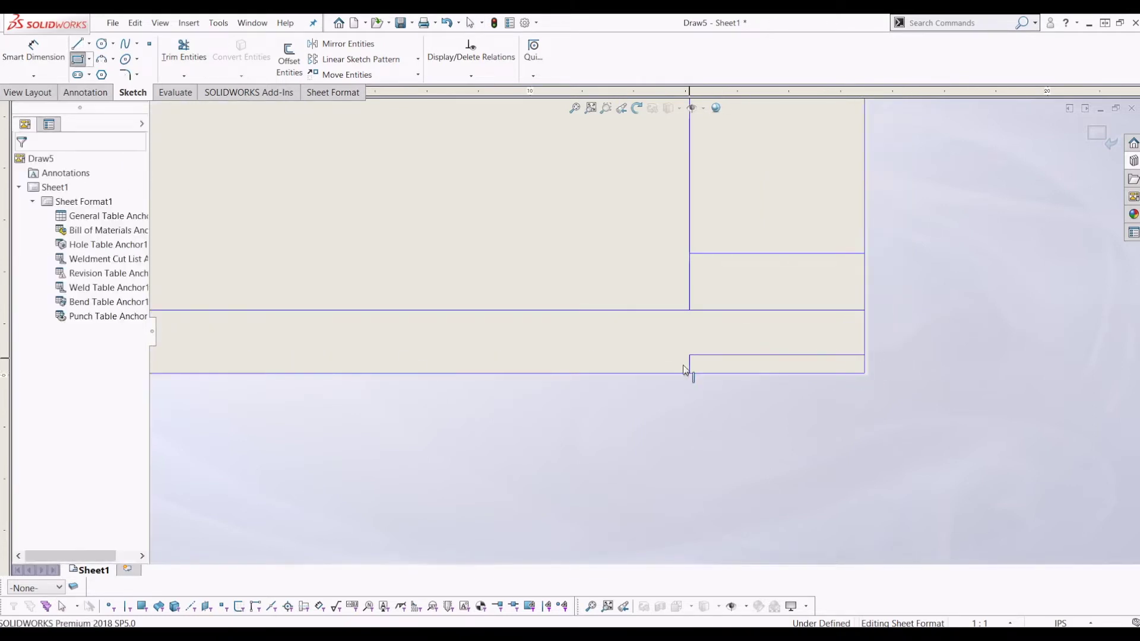
middle_drag(440, 327, 884, 347)
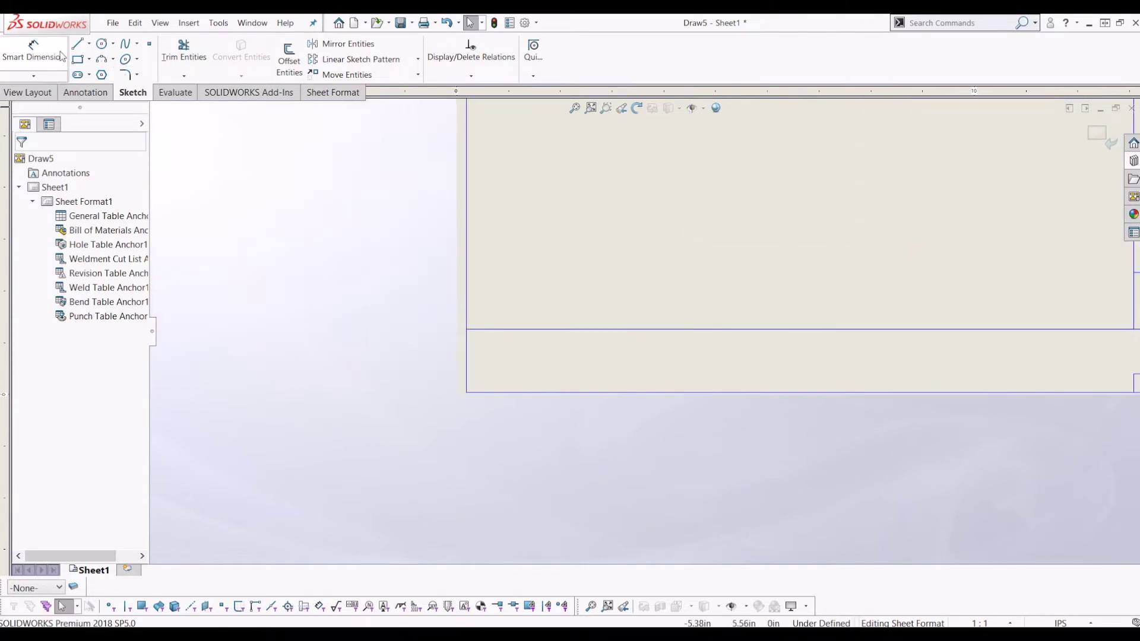
click(77, 59)
scroll(766, 393, up, 2)
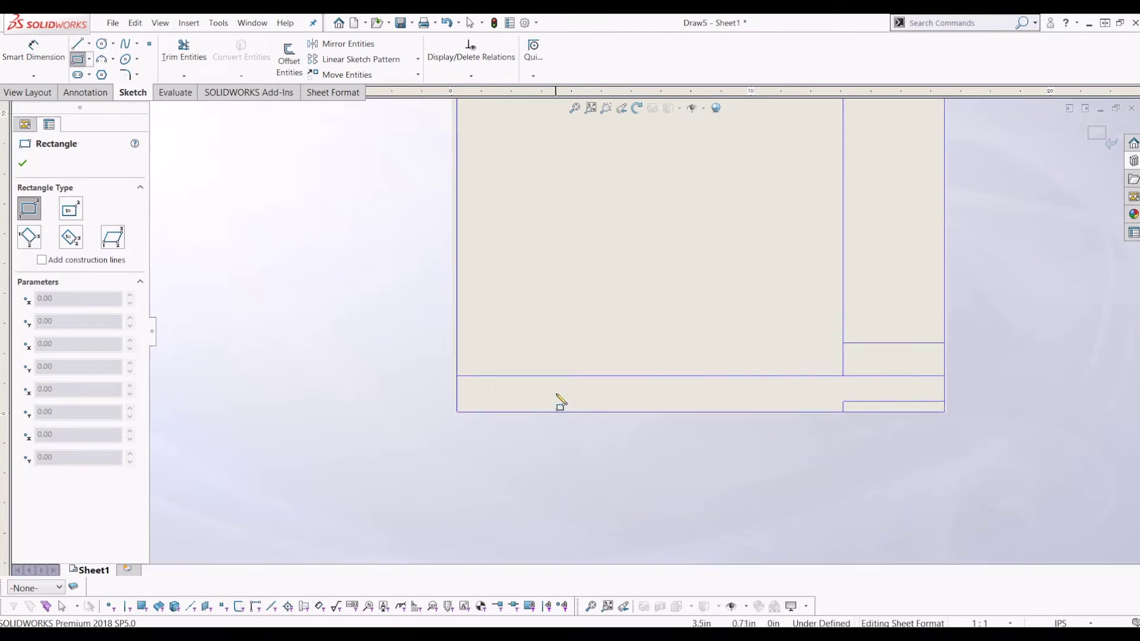
Step: Sketch boxes at the bottom strip's left end and under the right-hand column
scroll(582, 400, up, 2)
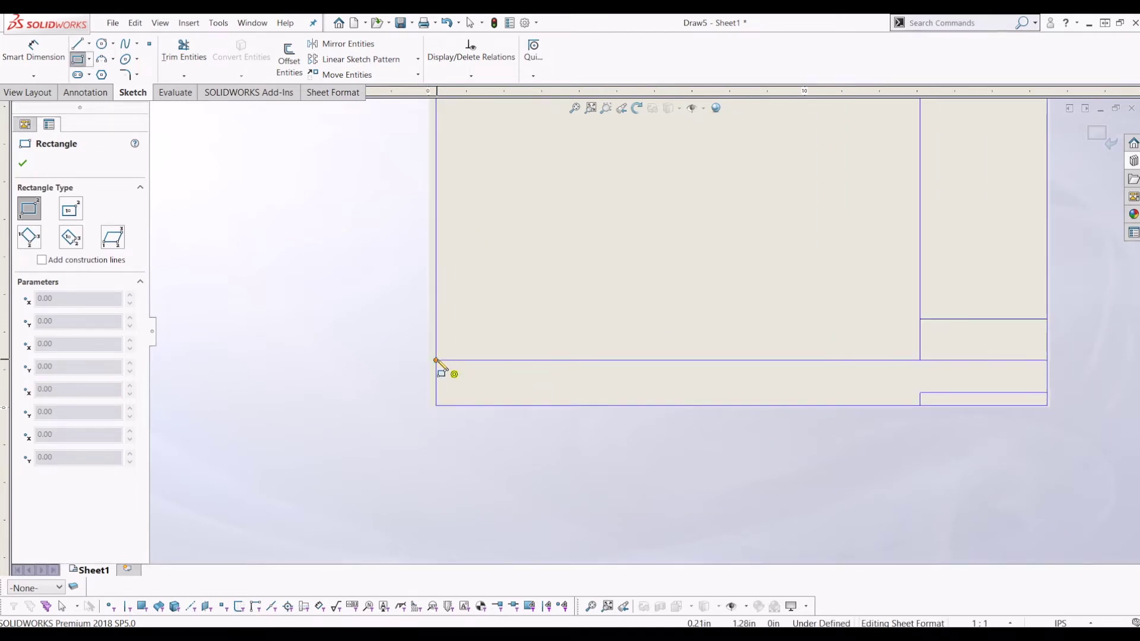
click(437, 360)
click(537, 405)
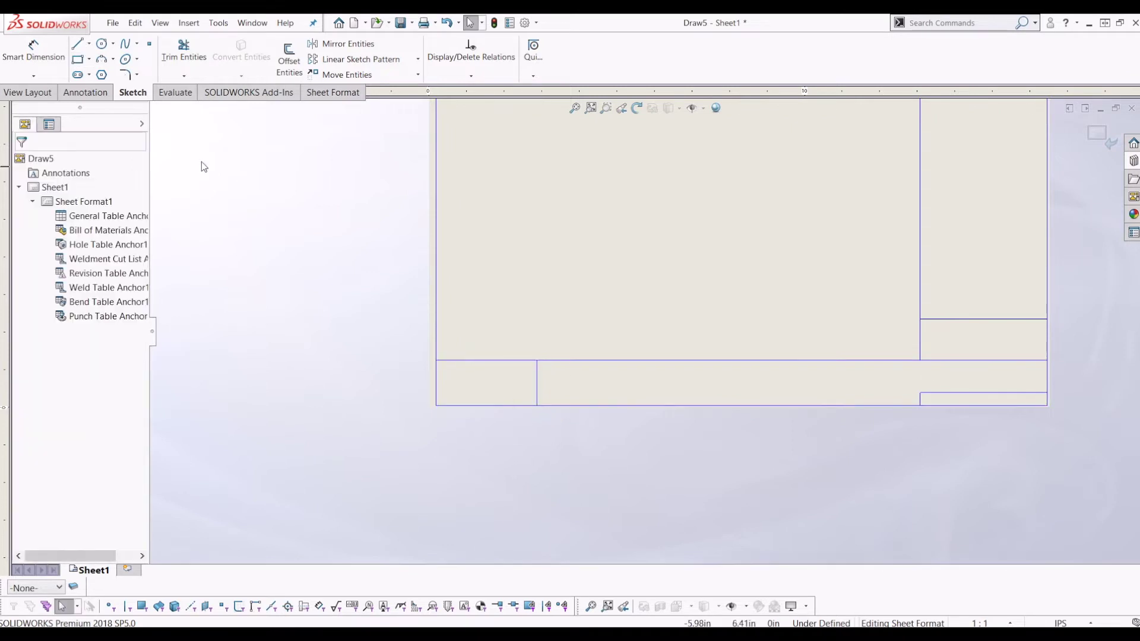
click(920, 406)
click(779, 360)
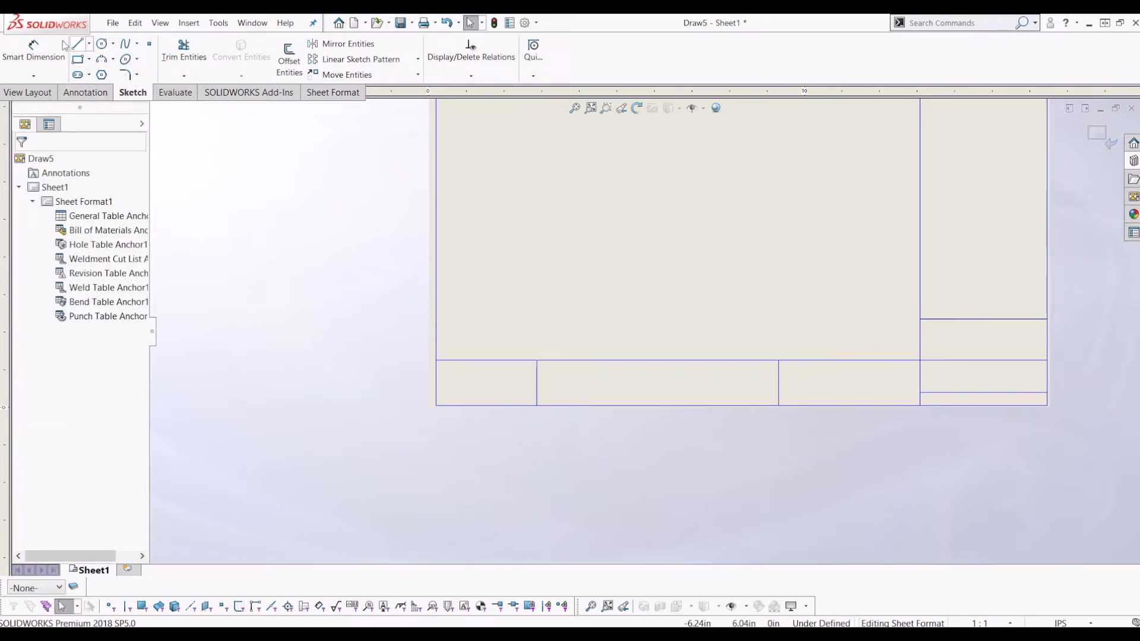
scroll(550, 369, down, 5)
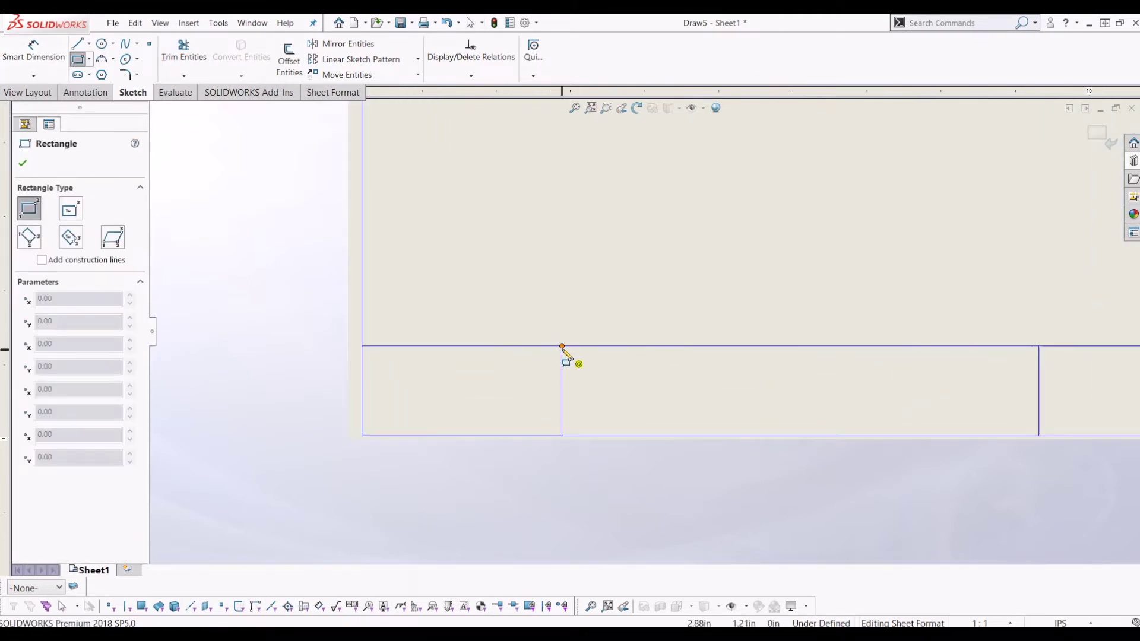
Step: Sketch four stacked rectangles filling the title-block cell
click(562, 346)
click(692, 369)
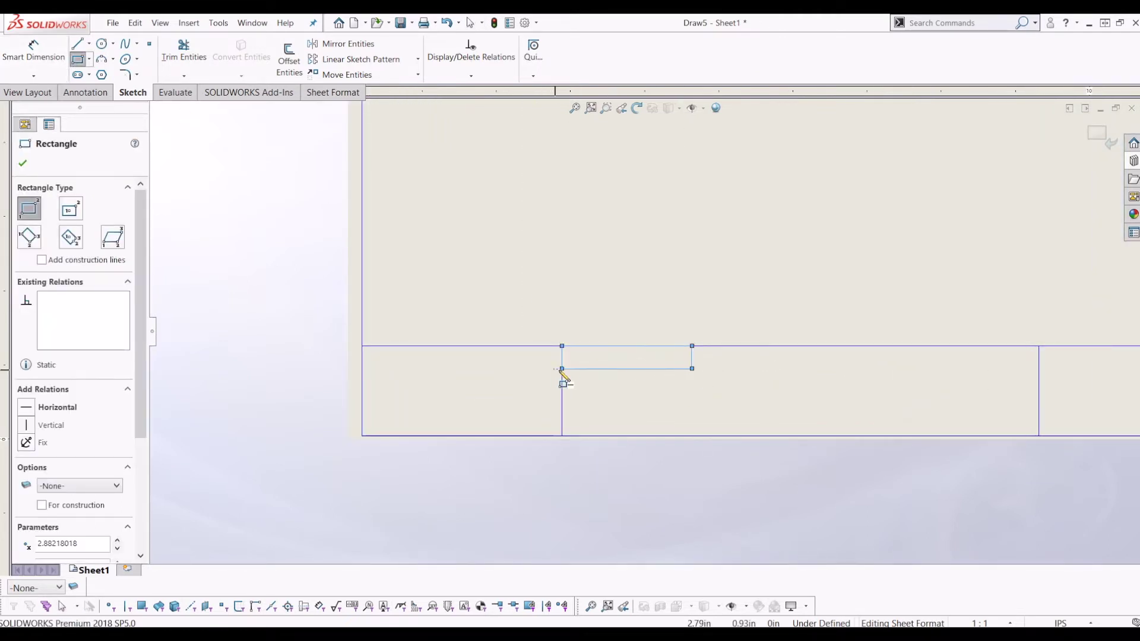
click(562, 368)
click(692, 390)
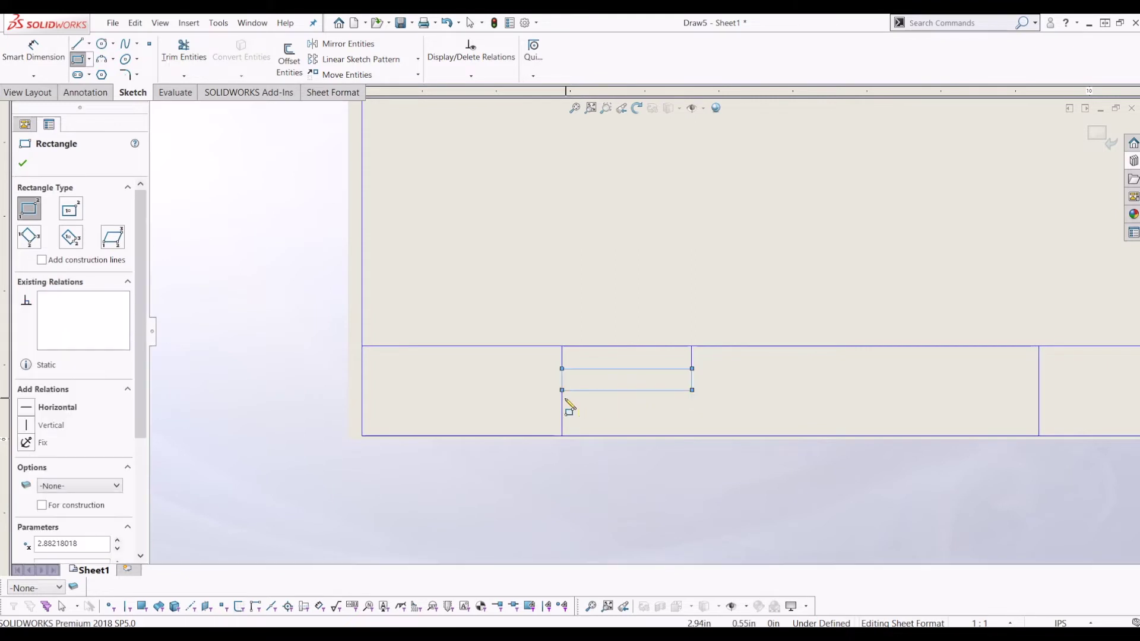
click(561, 391)
click(692, 410)
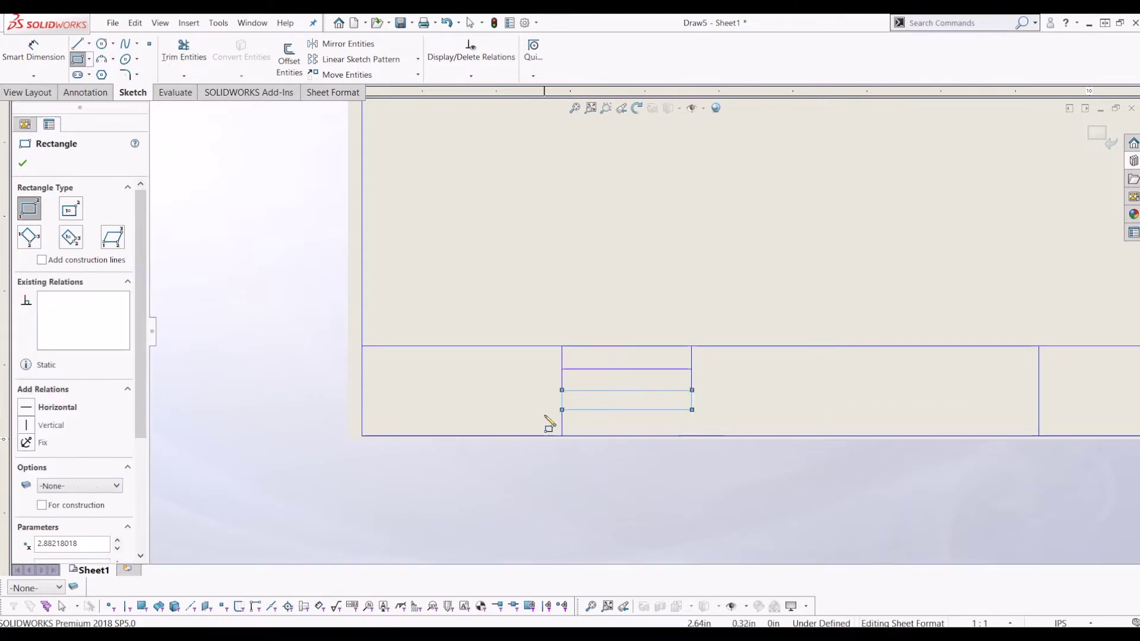
click(561, 410)
click(693, 436)
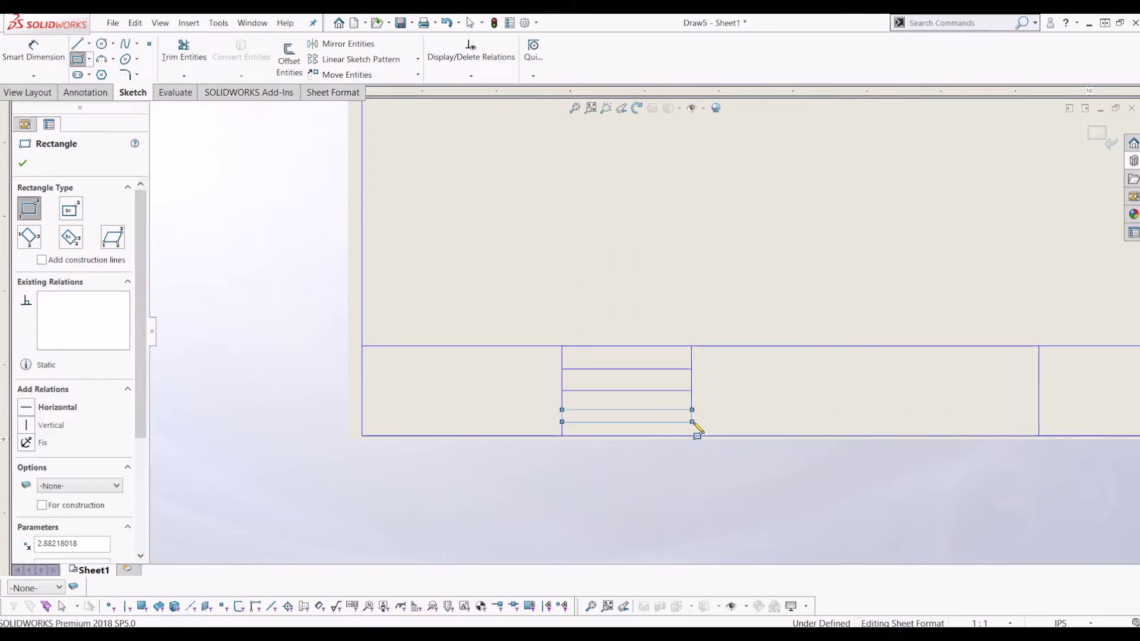
key(Escape)
Step: Apply an Equal relation to the four right-edge segments so the rows match in height
click(693, 423)
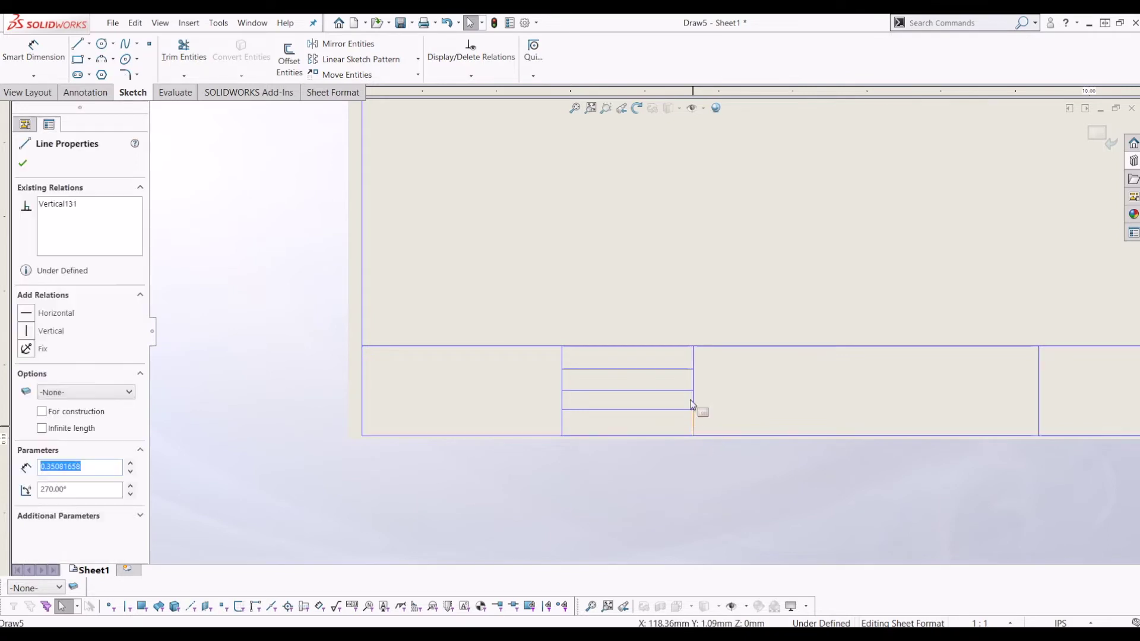
ctrl+click(693, 400)
ctrl+click(694, 380)
ctrl+click(695, 362)
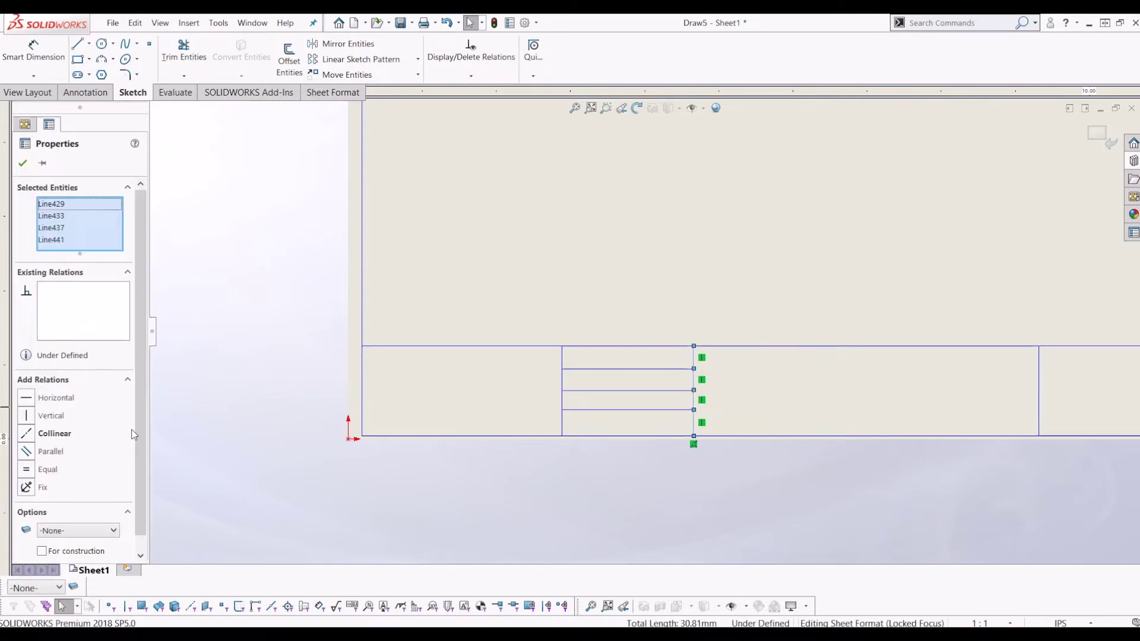
click(23, 469)
key(Escape)
scroll(651, 400, down, 2)
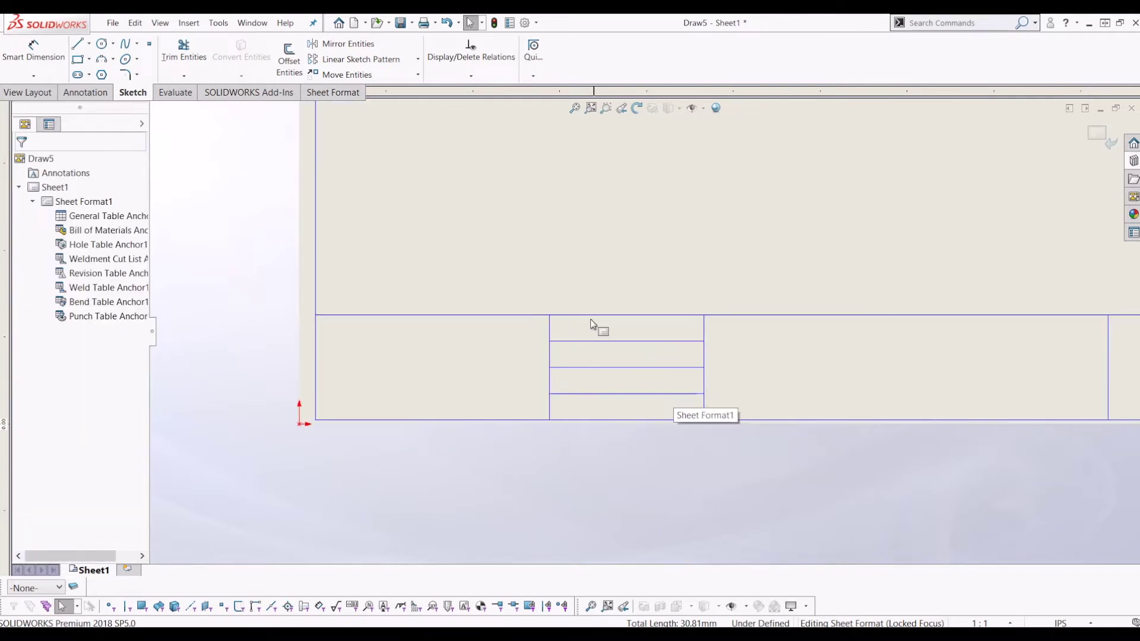
scroll(649, 313, down, 2)
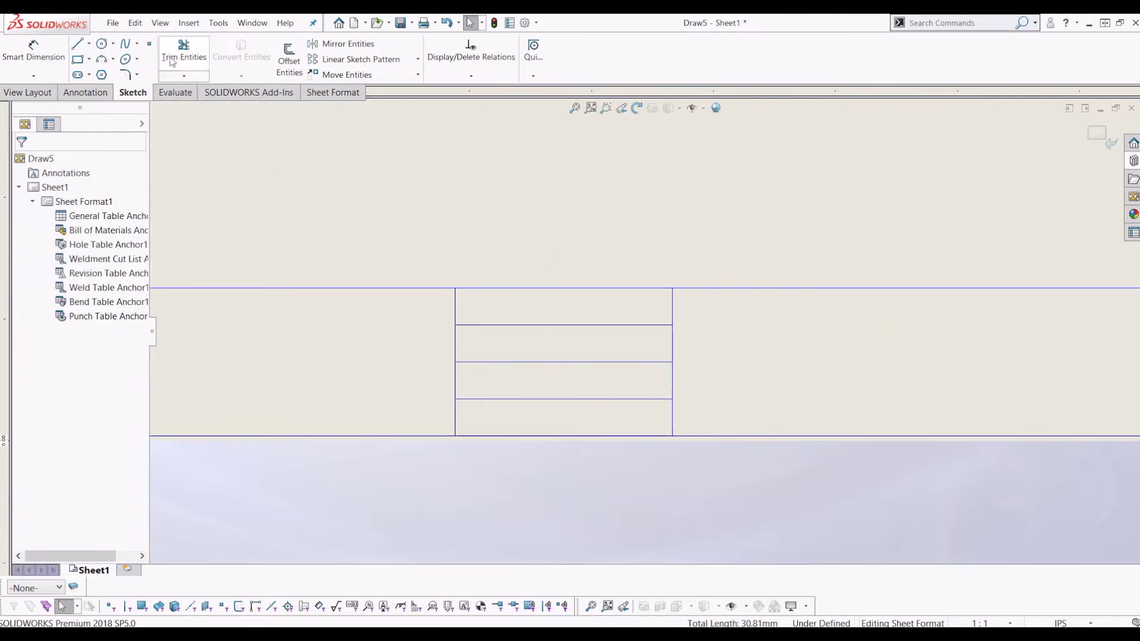
click(78, 43)
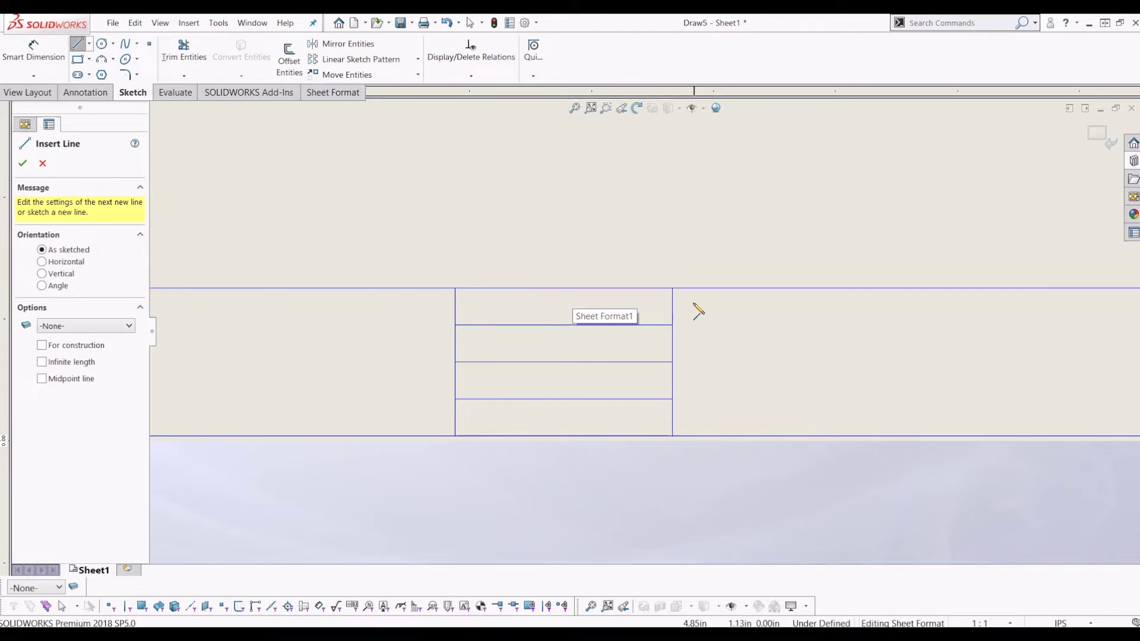
Step: Copy the four-row column's lines from its top-left corner to its top-right corner
key(Escape)
drag(437, 255, 659, 443)
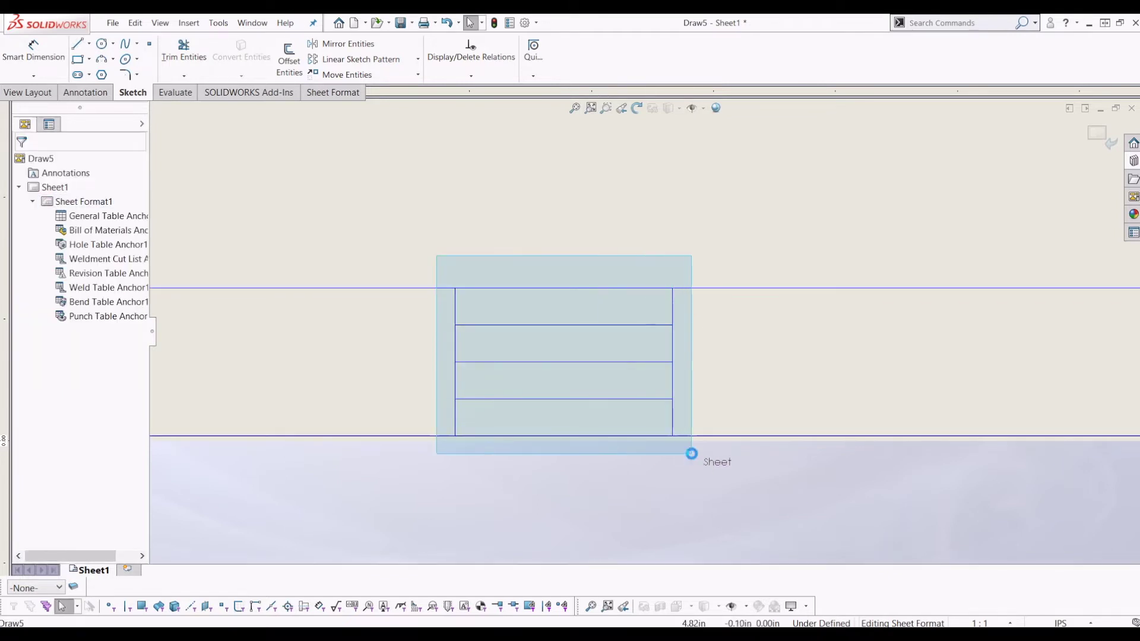
drag(691, 454, 692, 454)
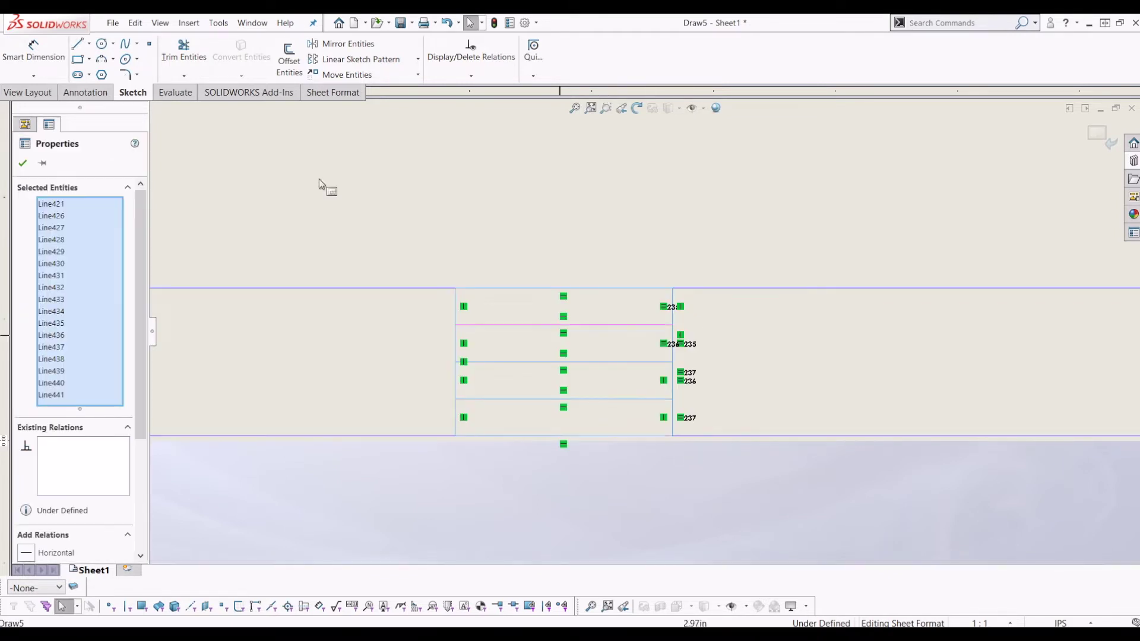
click(418, 74)
click(350, 105)
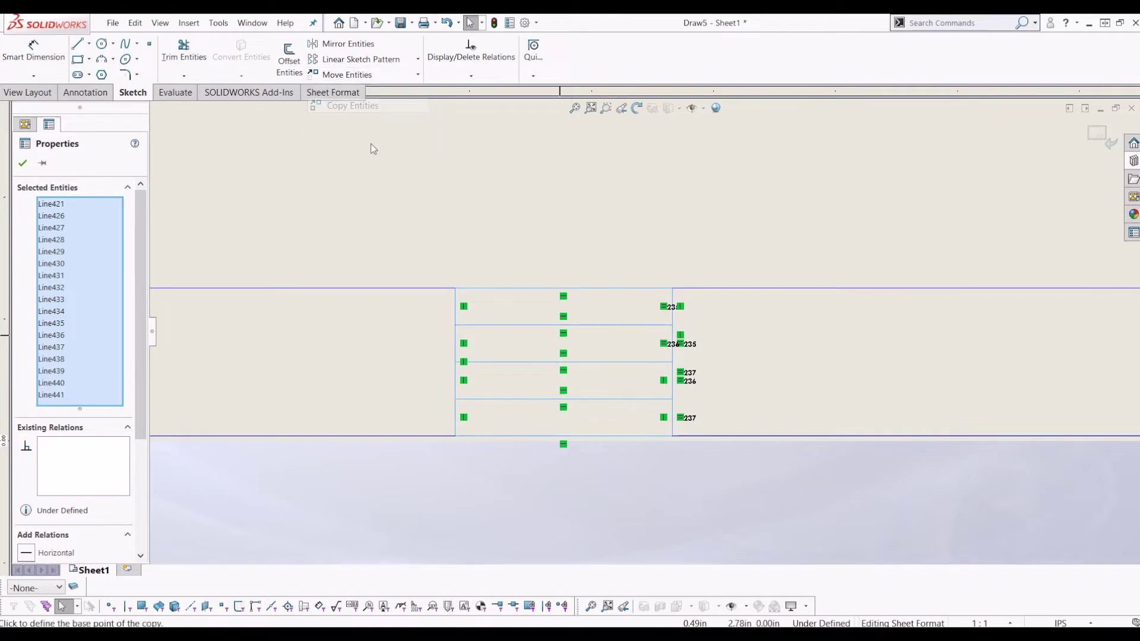
click(456, 288)
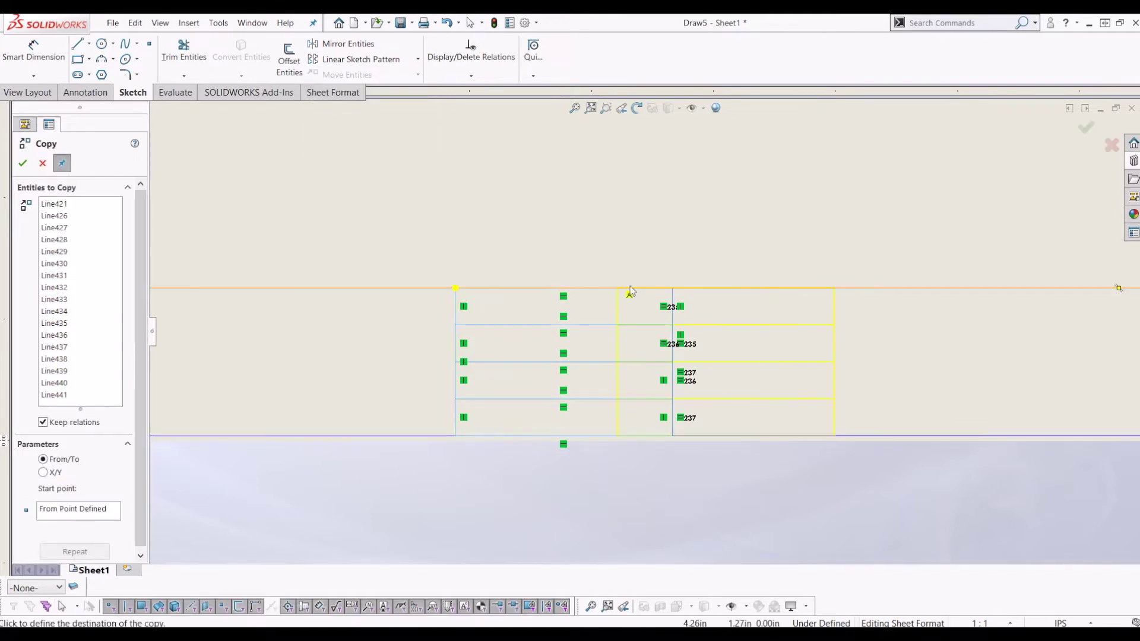
click(674, 295)
Step: Pan and zoom to inspect the new two-column, four-row grid in the title block
scroll(674, 344, up, 4)
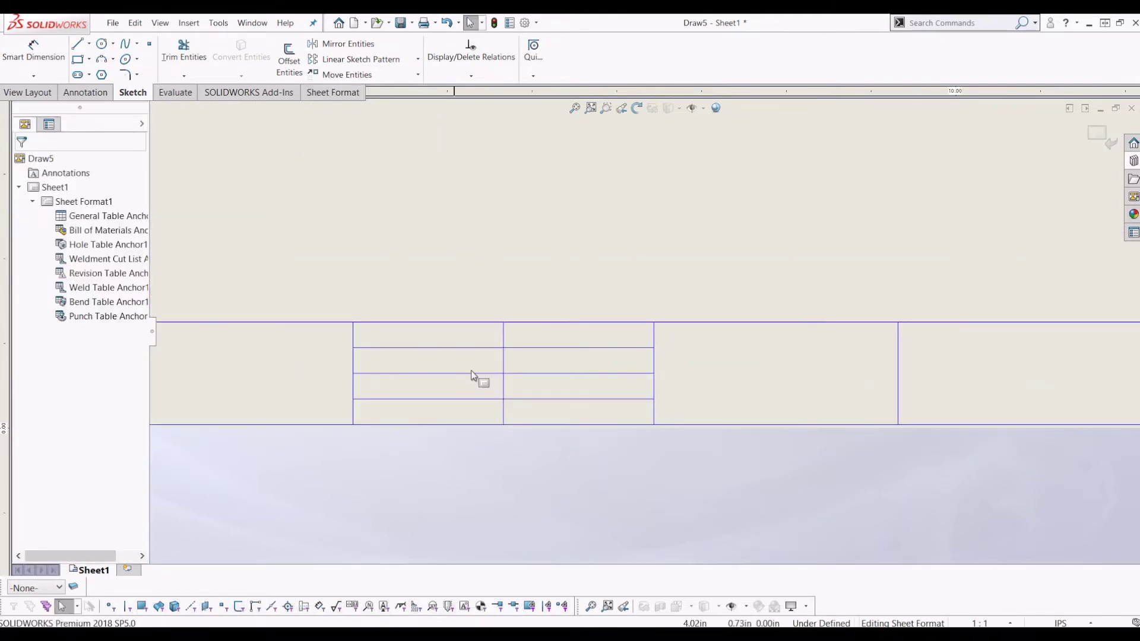
middle_drag(533, 342, 630, 313)
scroll(594, 336, down, 2)
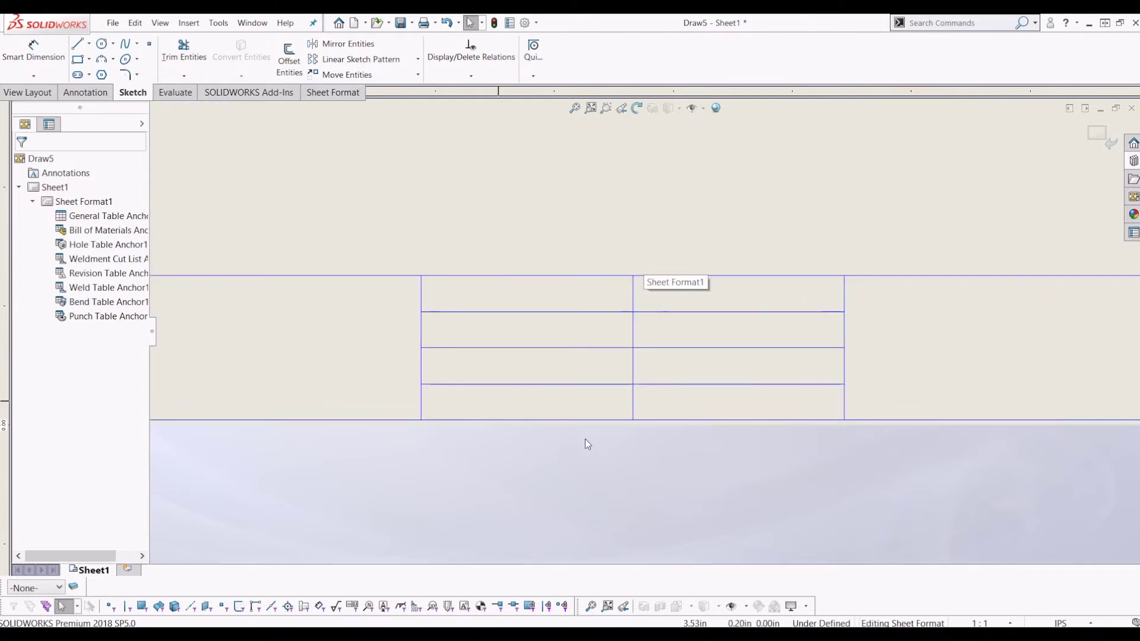
scroll(534, 386, down, 2)
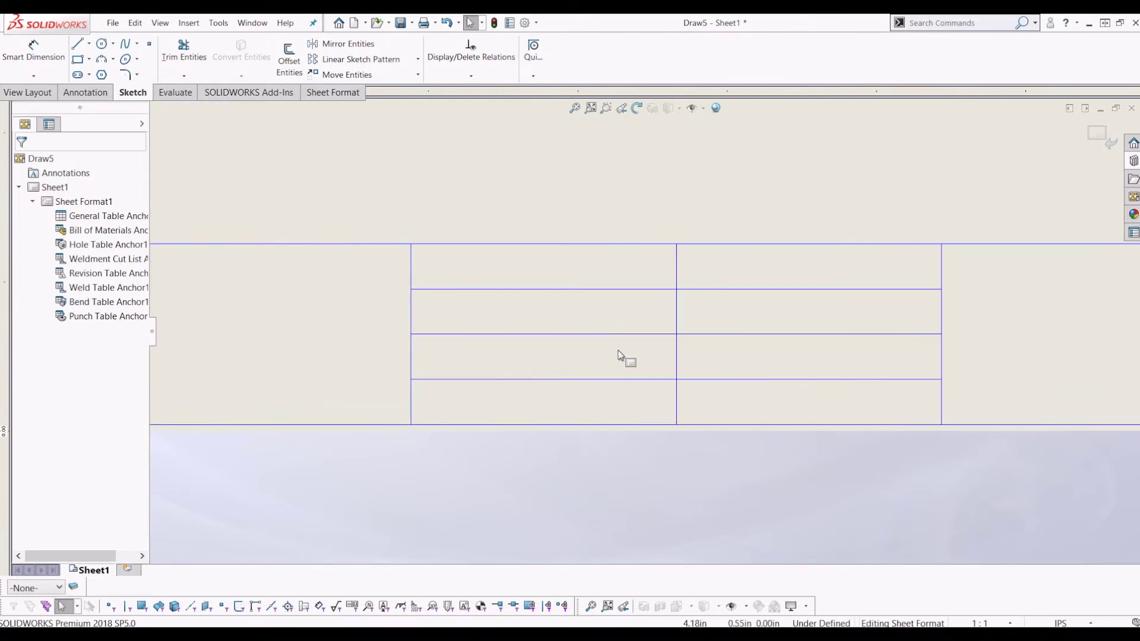
scroll(570, 356, up, 5)
middle_drag(525, 349, 630, 350)
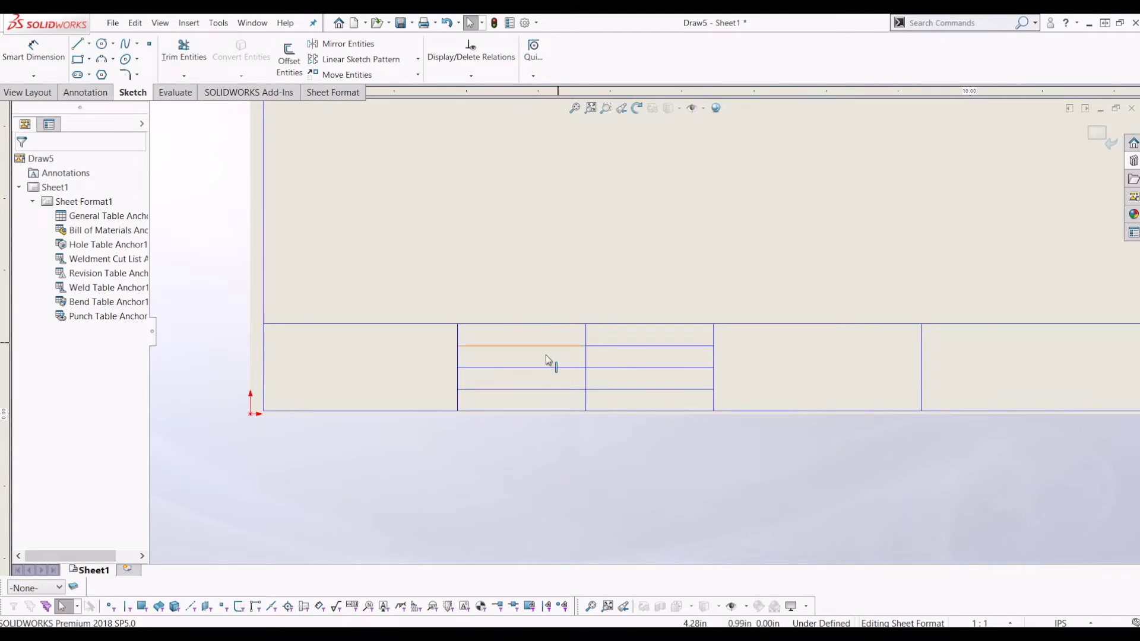
scroll(549, 357, down, 2)
scroll(426, 329, down, 2)
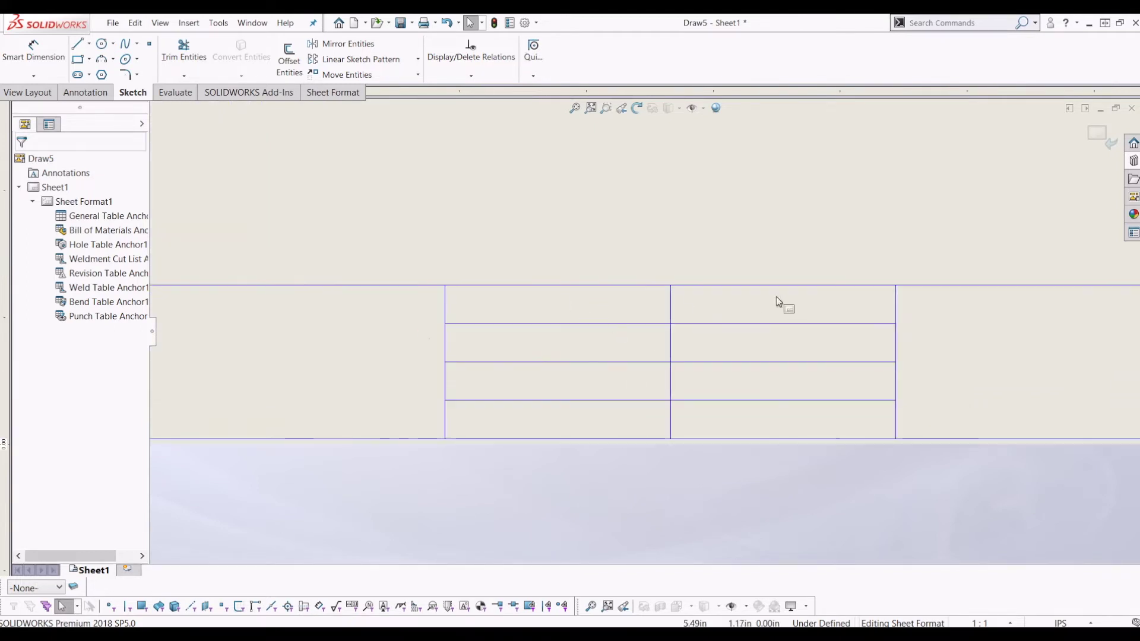
middle_drag(750, 348, 728, 300)
scroll(699, 330, up, 3)
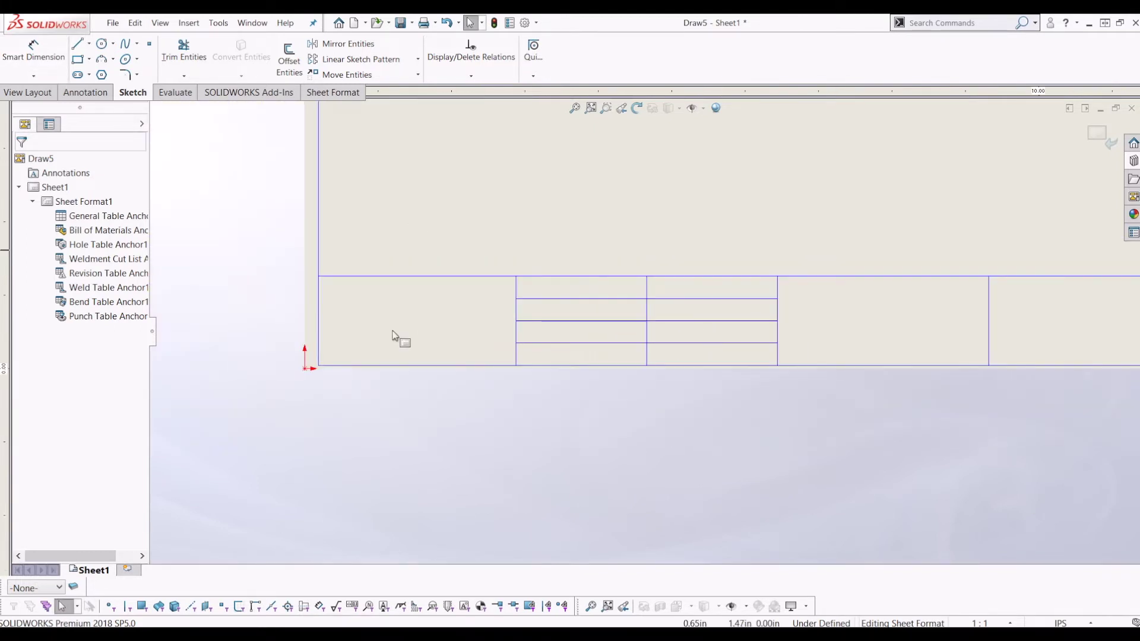
middle_drag(800, 332, 749, 372)
scroll(609, 375, down, 1)
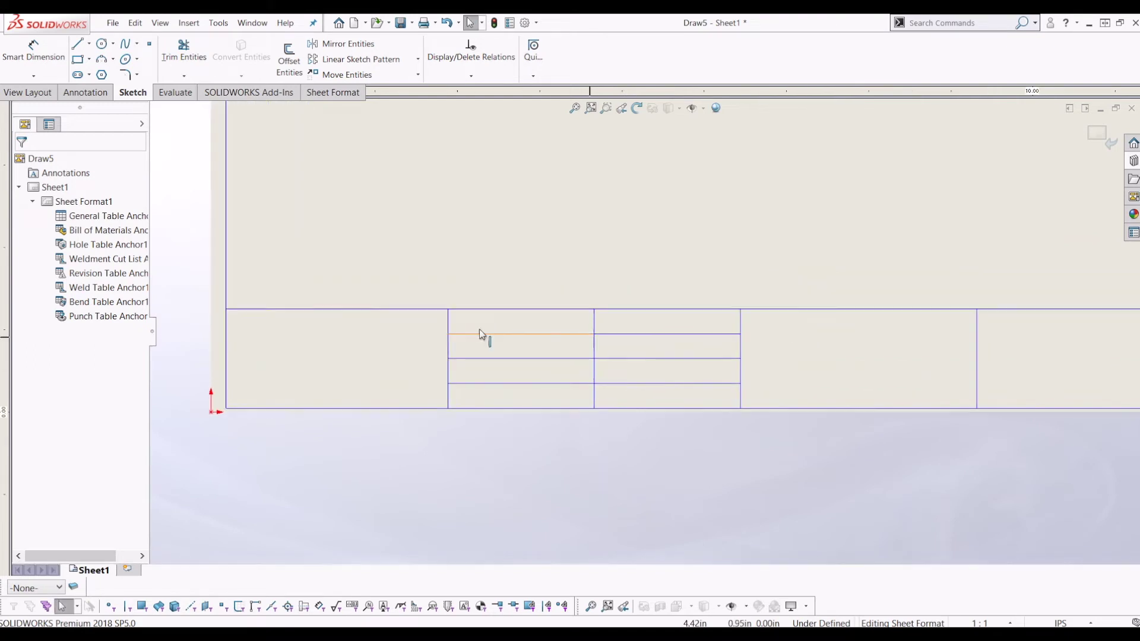
scroll(665, 399, down, 3)
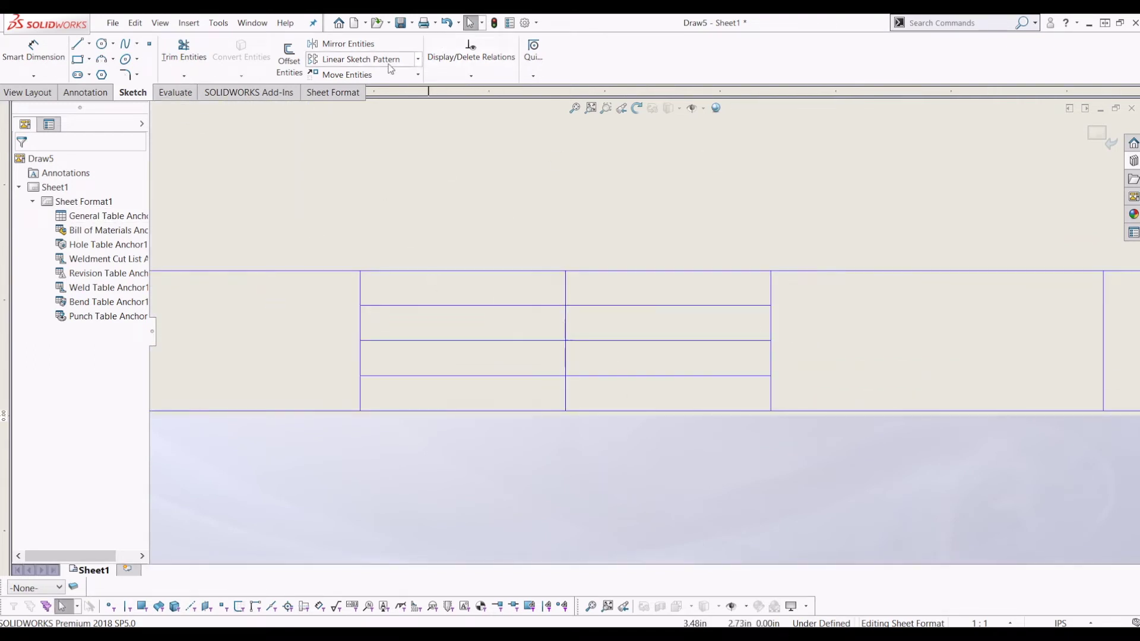
Step: Add a 'Project Number' note in the top-left title-block cell
click(85, 92)
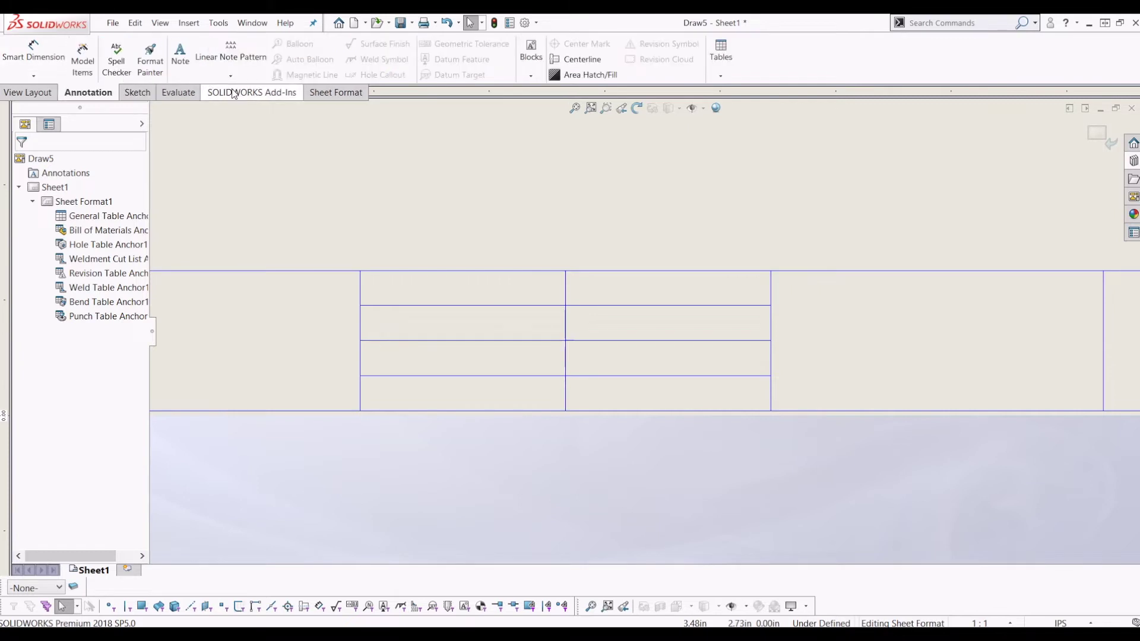
click(180, 56)
scroll(367, 287, down, 2)
click(419, 281)
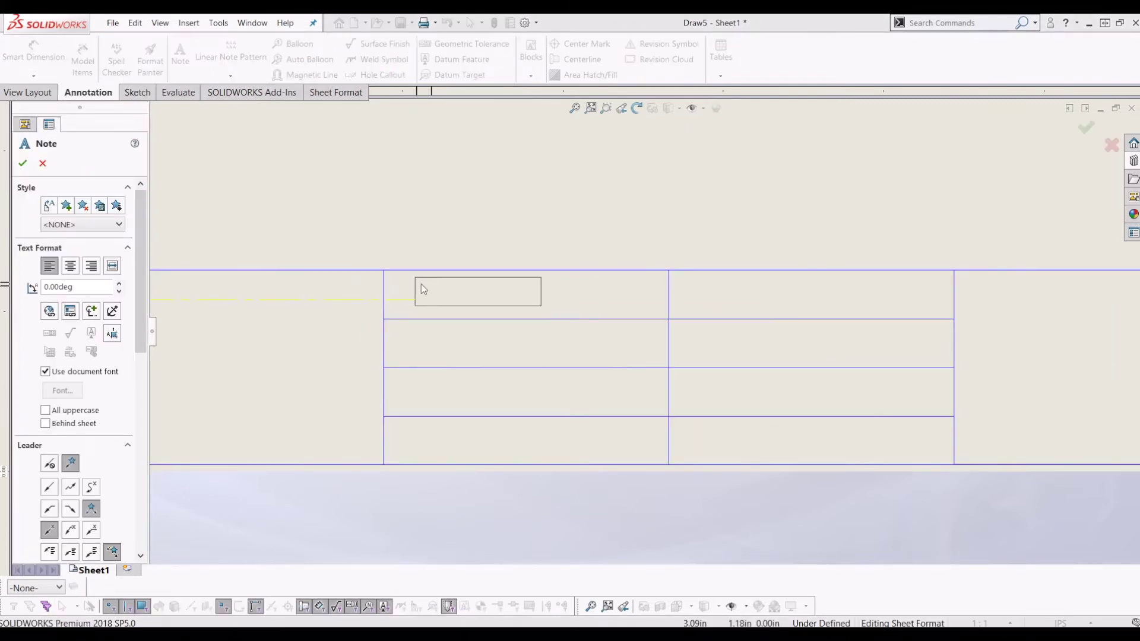
text(XXXXXXX)
click(425, 289)
text(Pr)
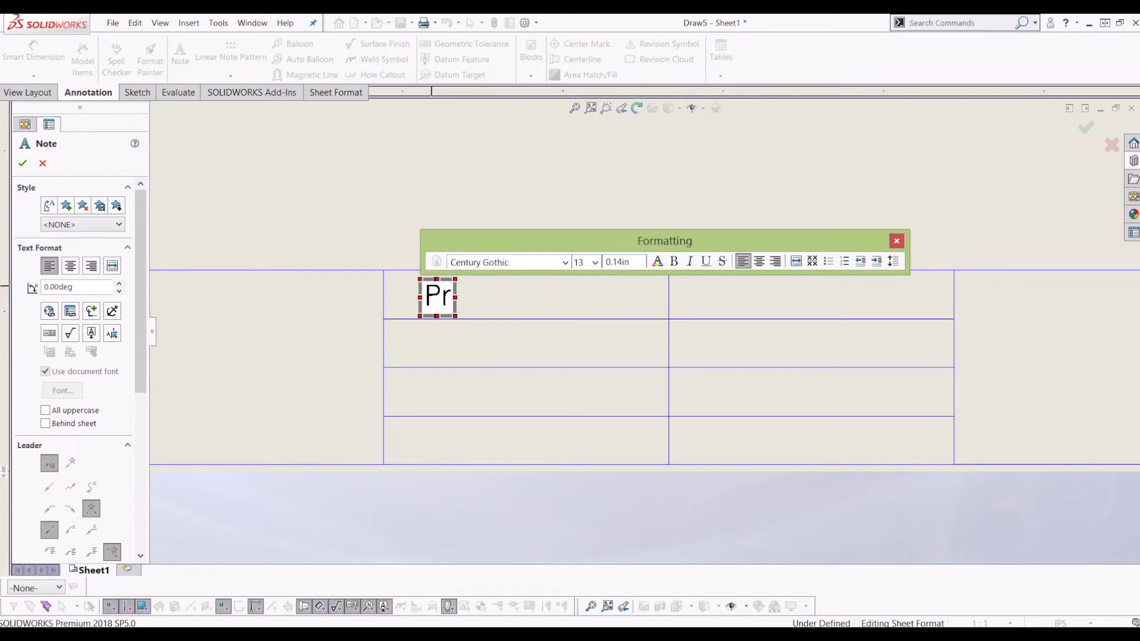
text(oject Number)
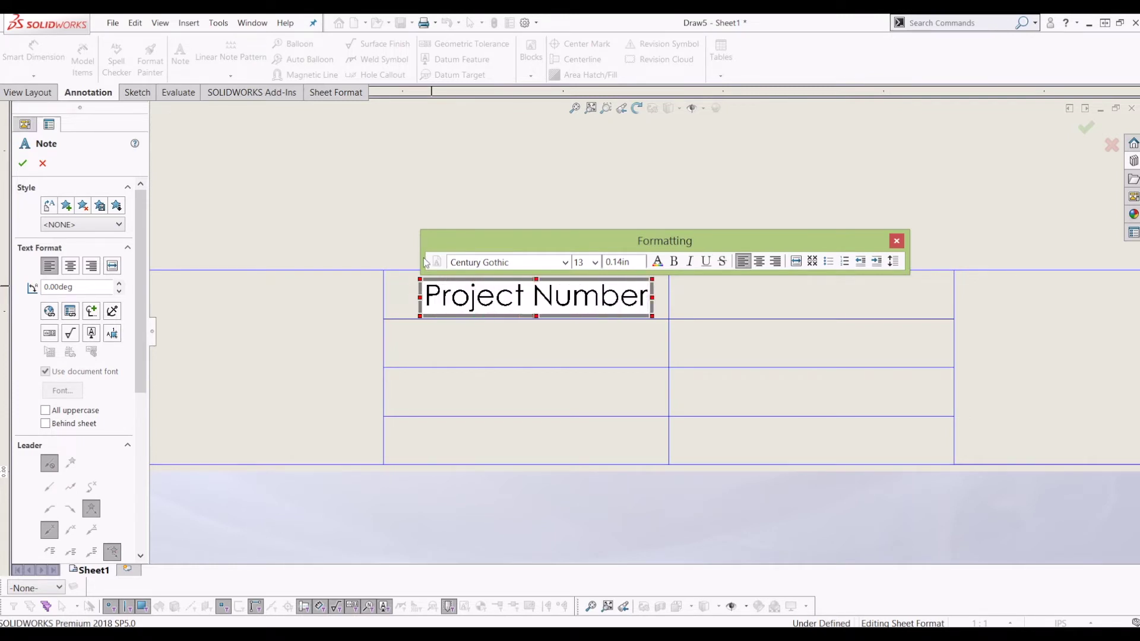
click(465, 174)
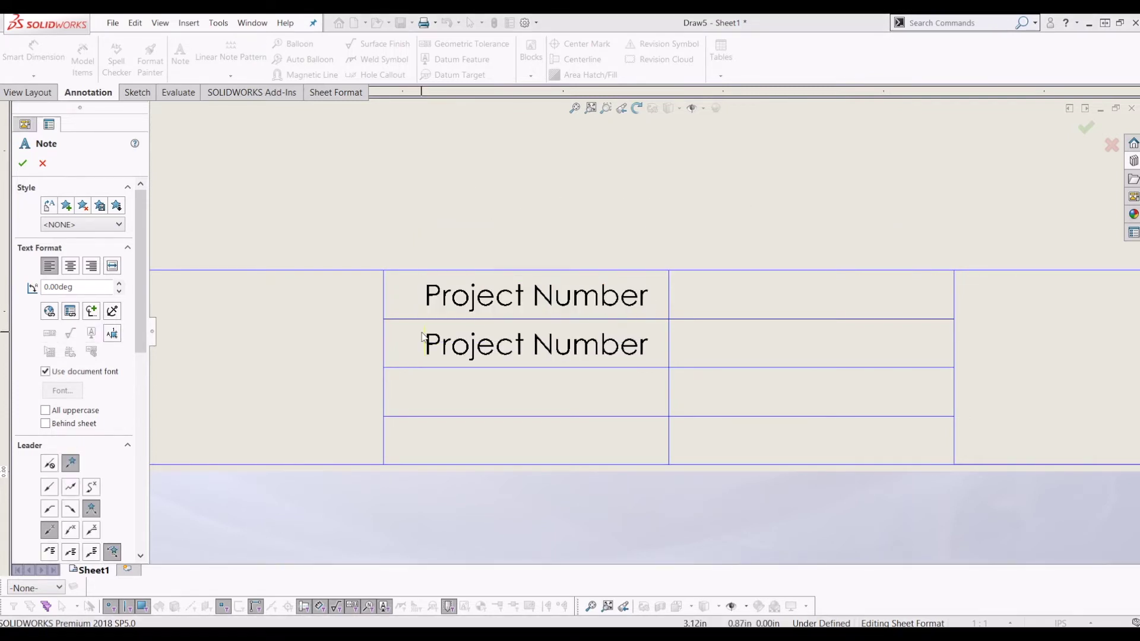
Step: Add a 'Project Code' note in the row below Project Number
click(419, 339)
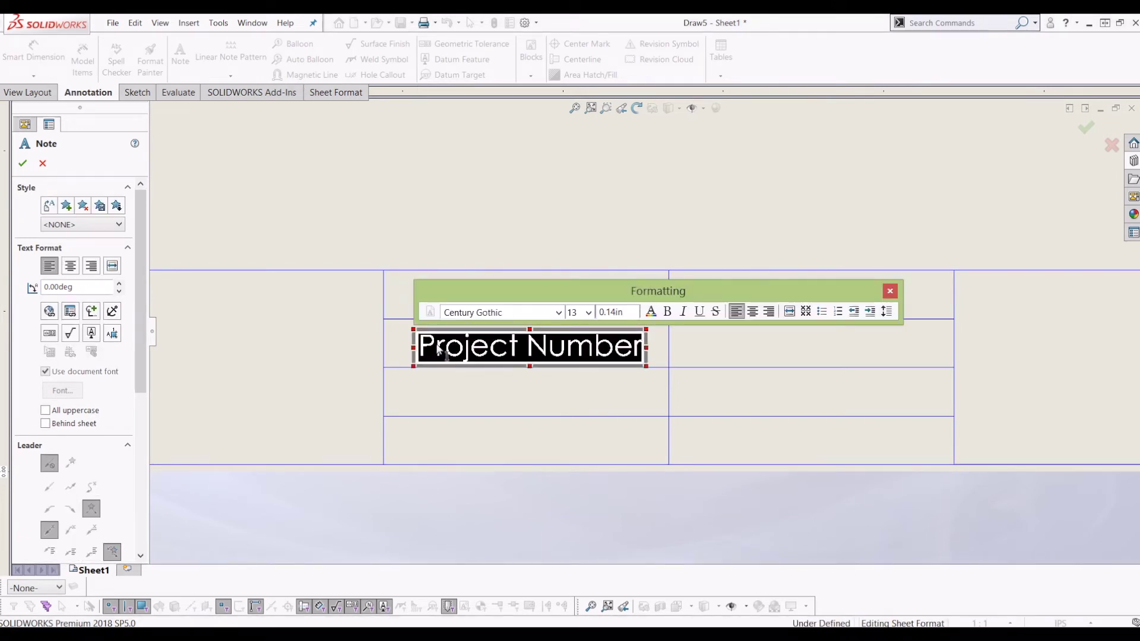
text(Project)
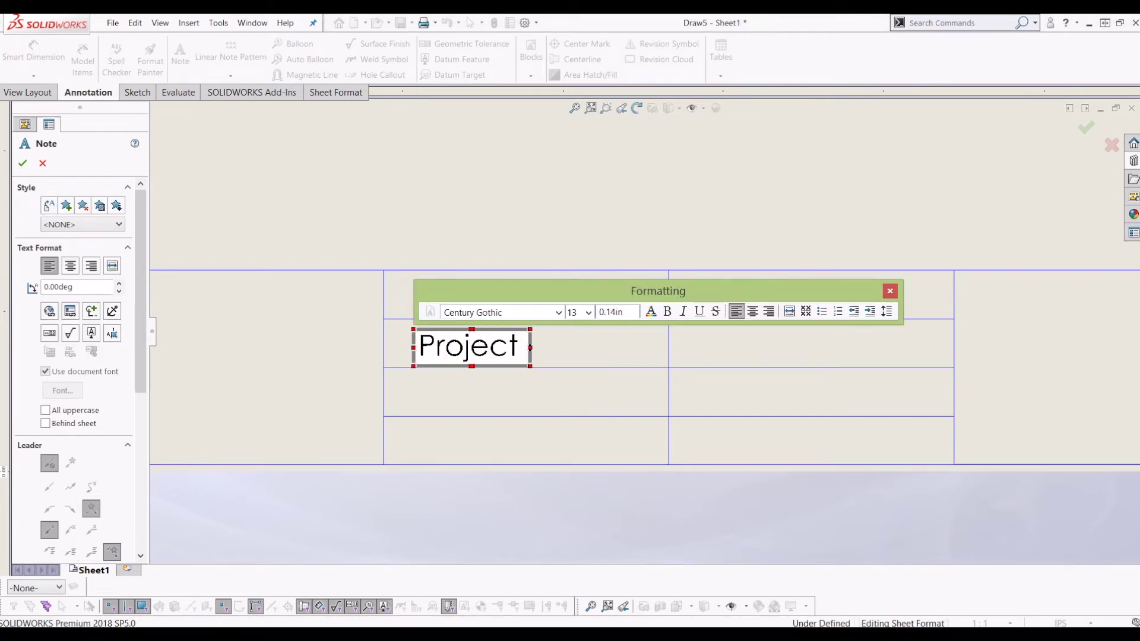
text( Code)
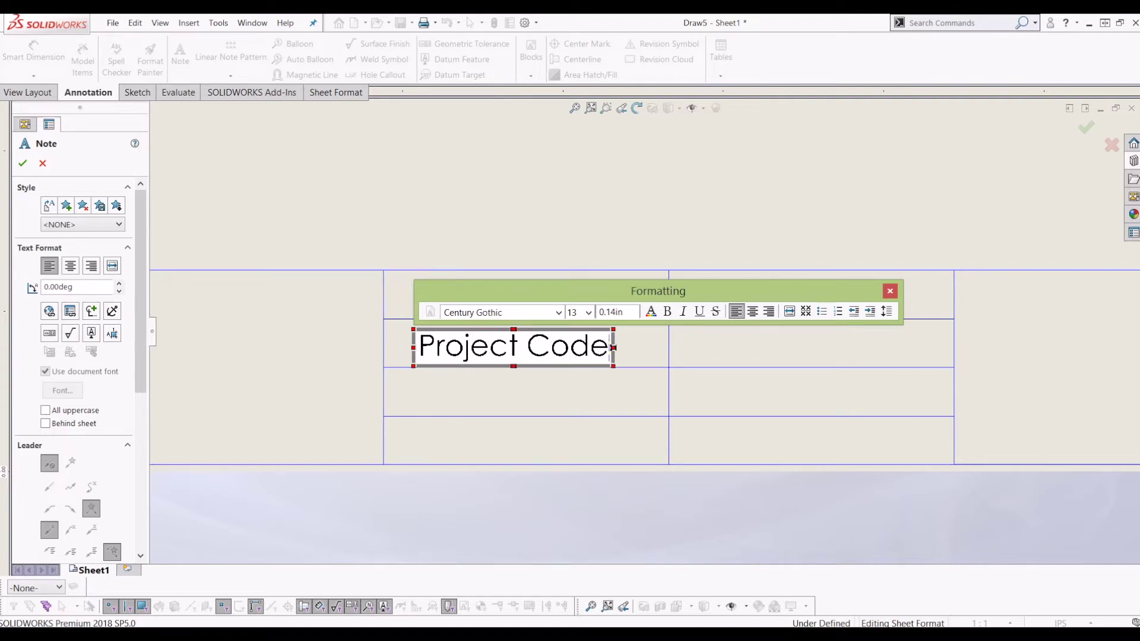
click(391, 172)
key(Escape)
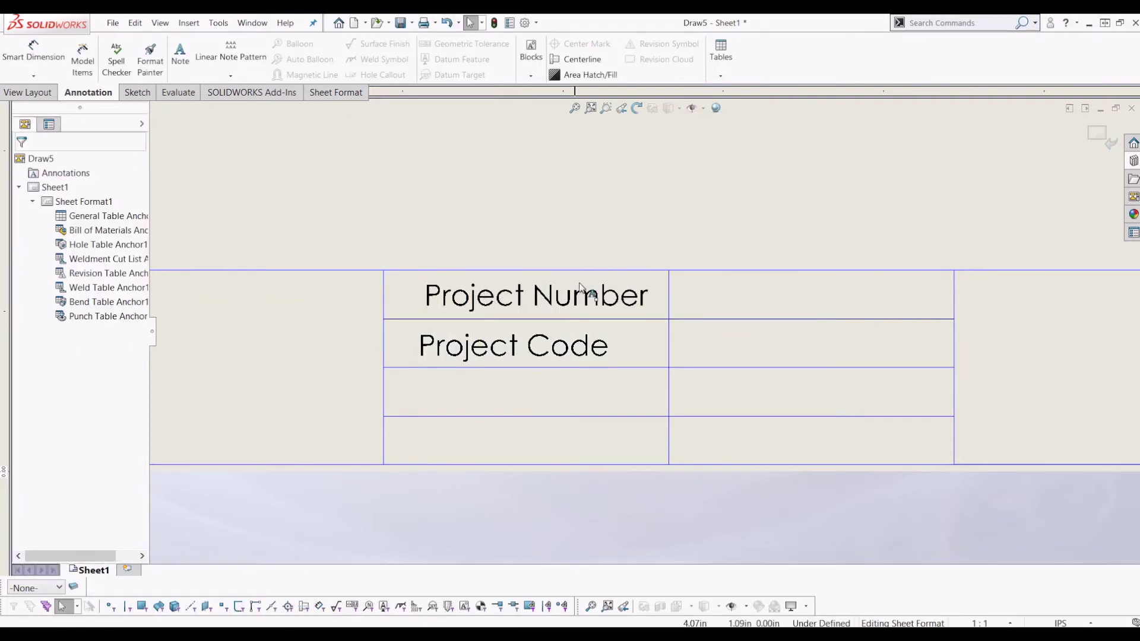
Step: Look over the labelled rows and exit Edit Sheet Format
middle_drag(598, 318, 512, 300)
scroll(504, 314, up, 2)
scroll(489, 329, down, 2)
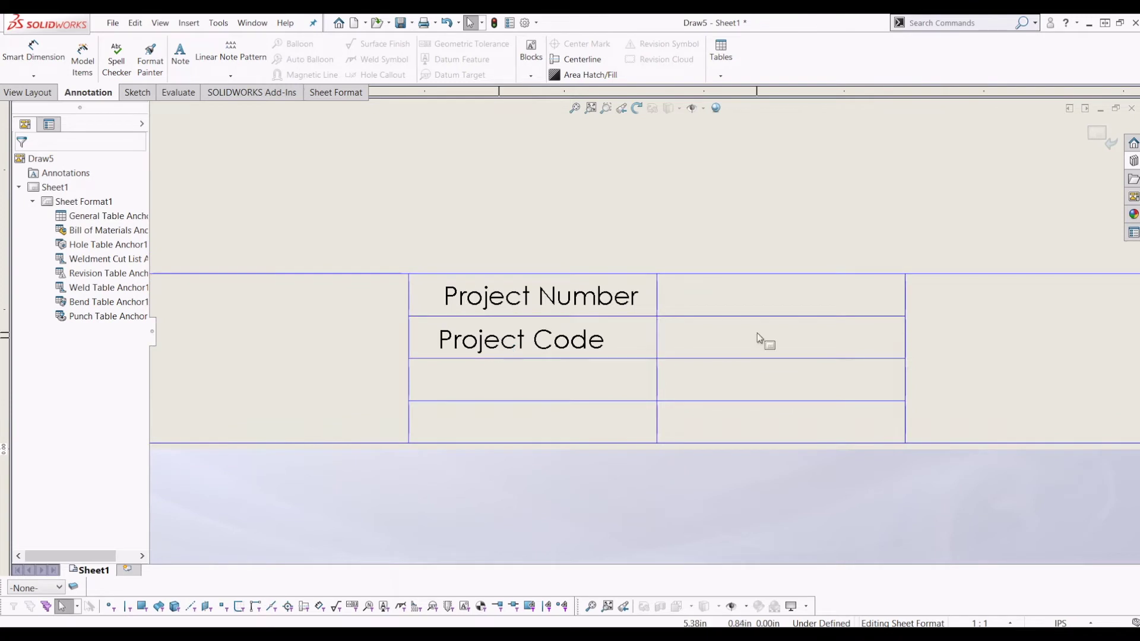
scroll(758, 335, up, 1)
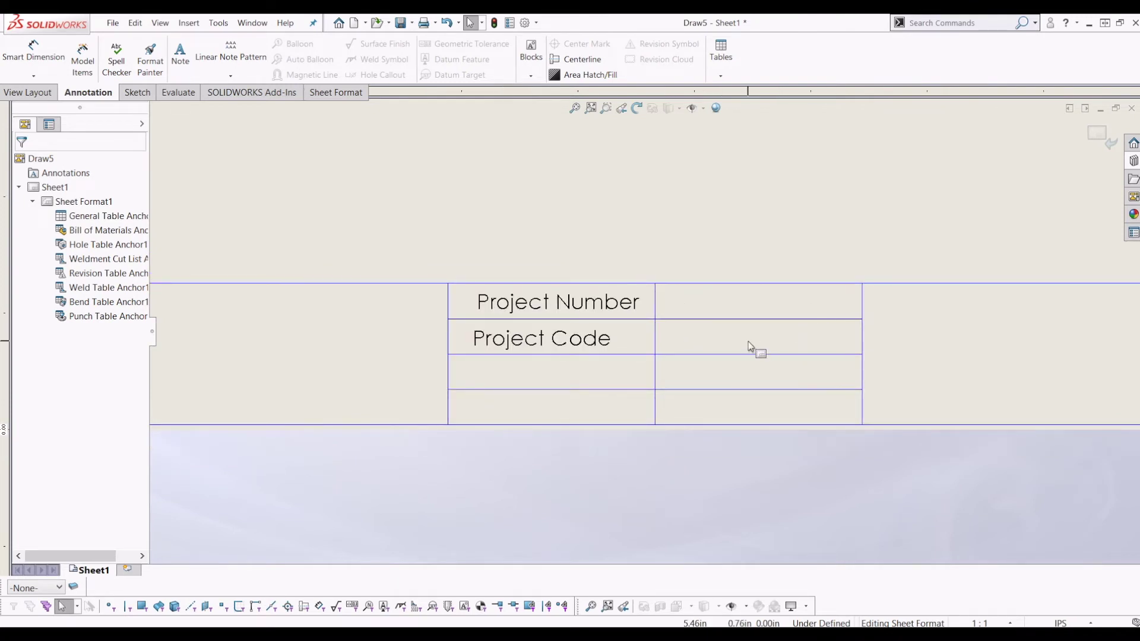
scroll(747, 345, up, 1)
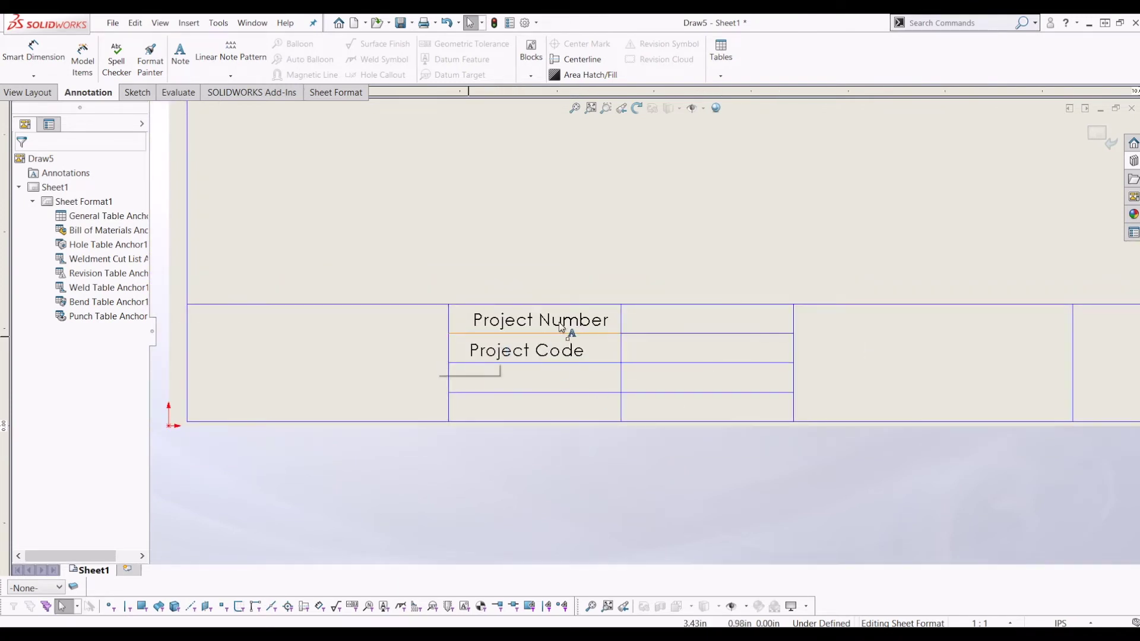
scroll(548, 272, up, 1)
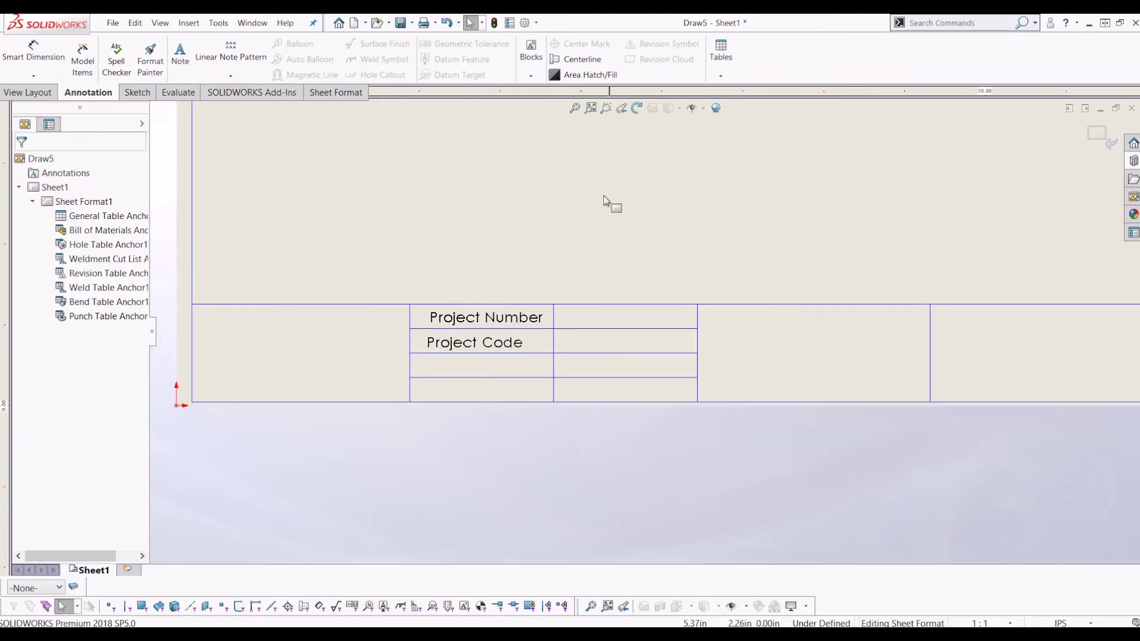
middle_drag(700, 281, 711, 301)
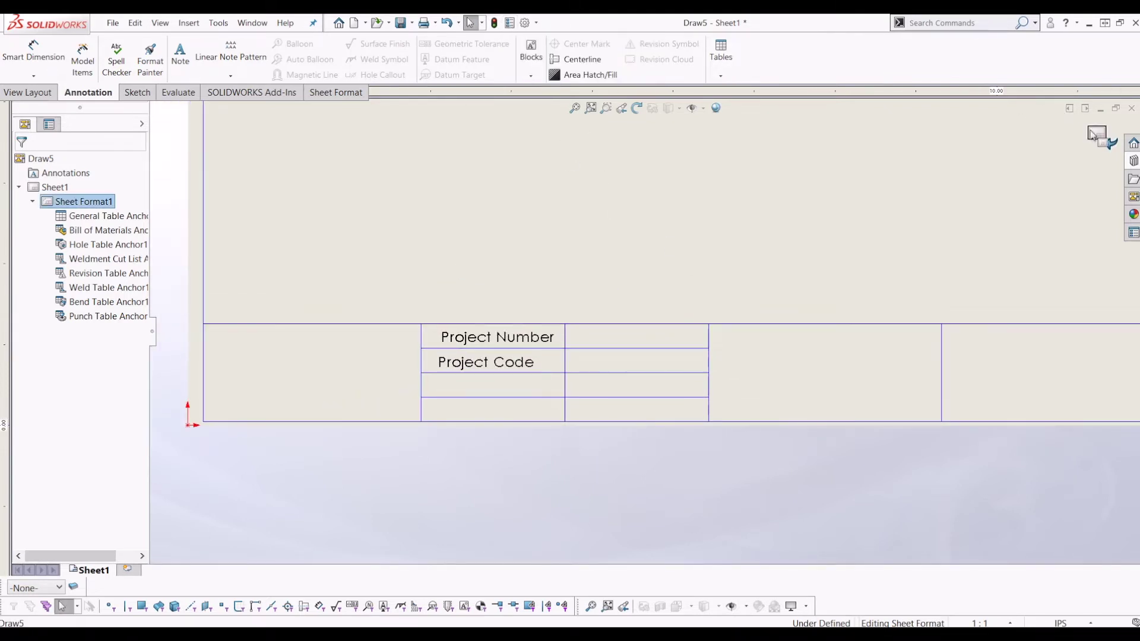
click(1102, 137)
Step: Add a custom property Project Number of type Number with value 55560
middle_drag(674, 421, 661, 387)
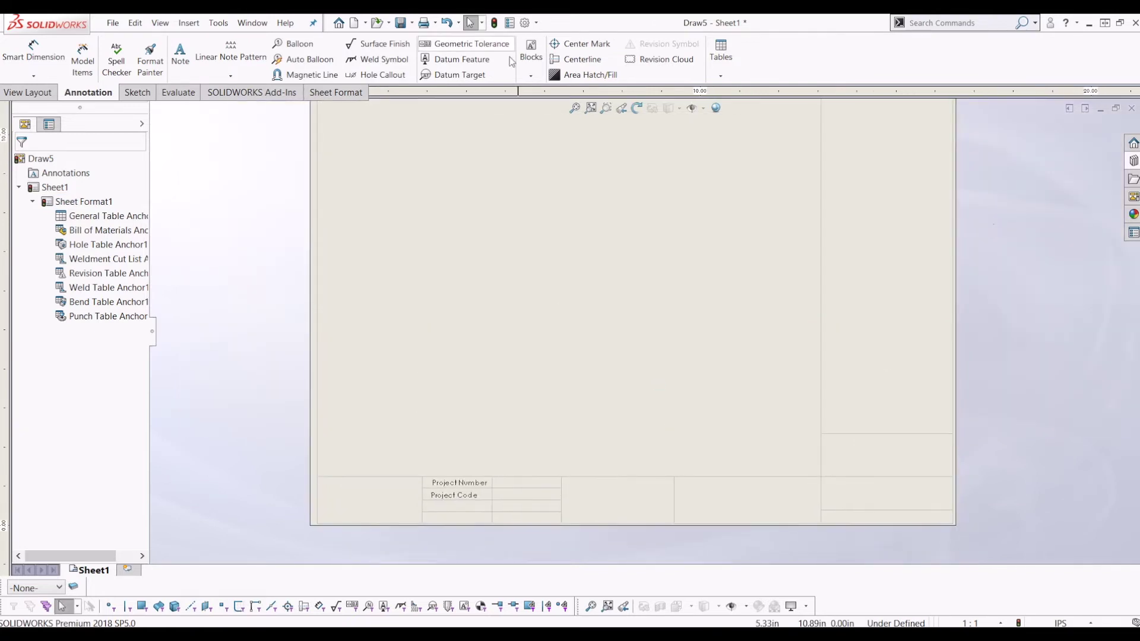
click(510, 24)
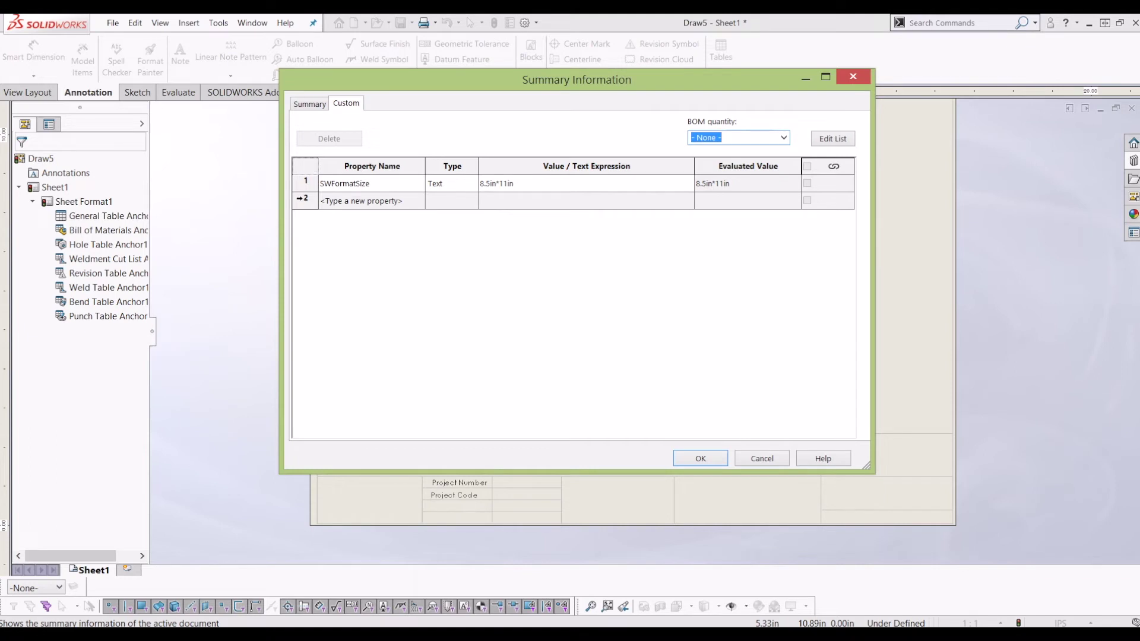
click(350, 201)
click(419, 201)
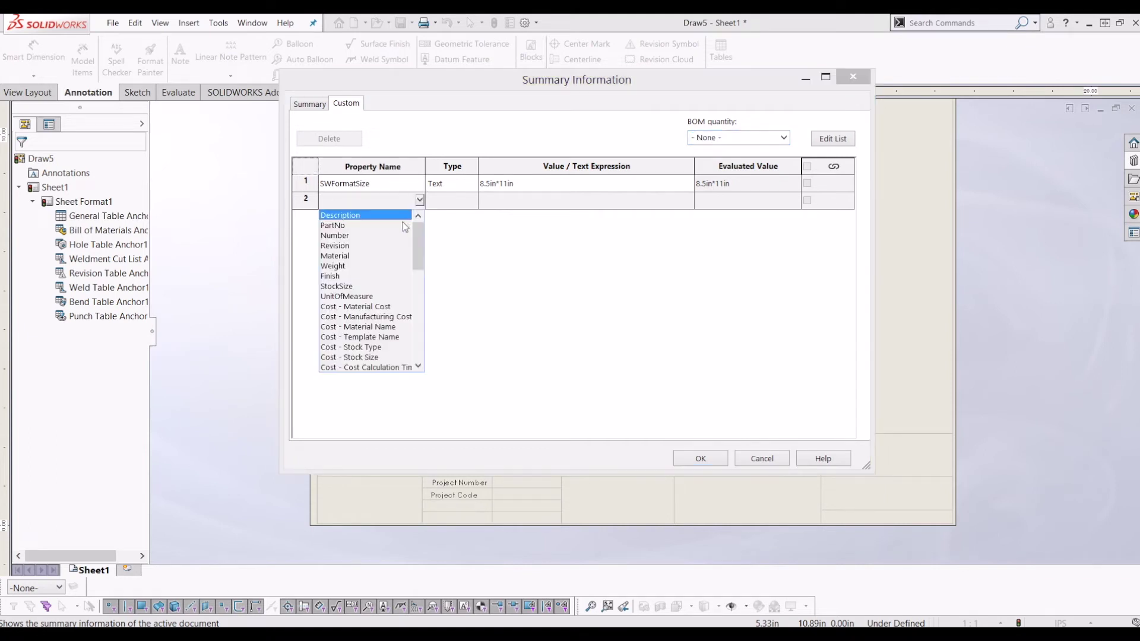
click(379, 199)
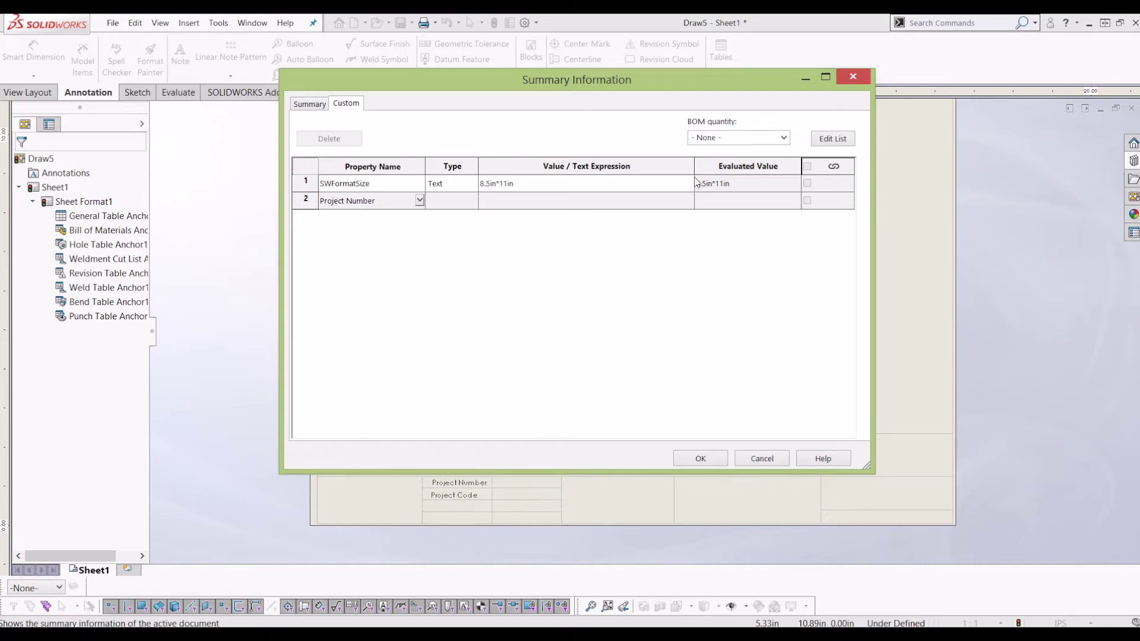
key(Tab)
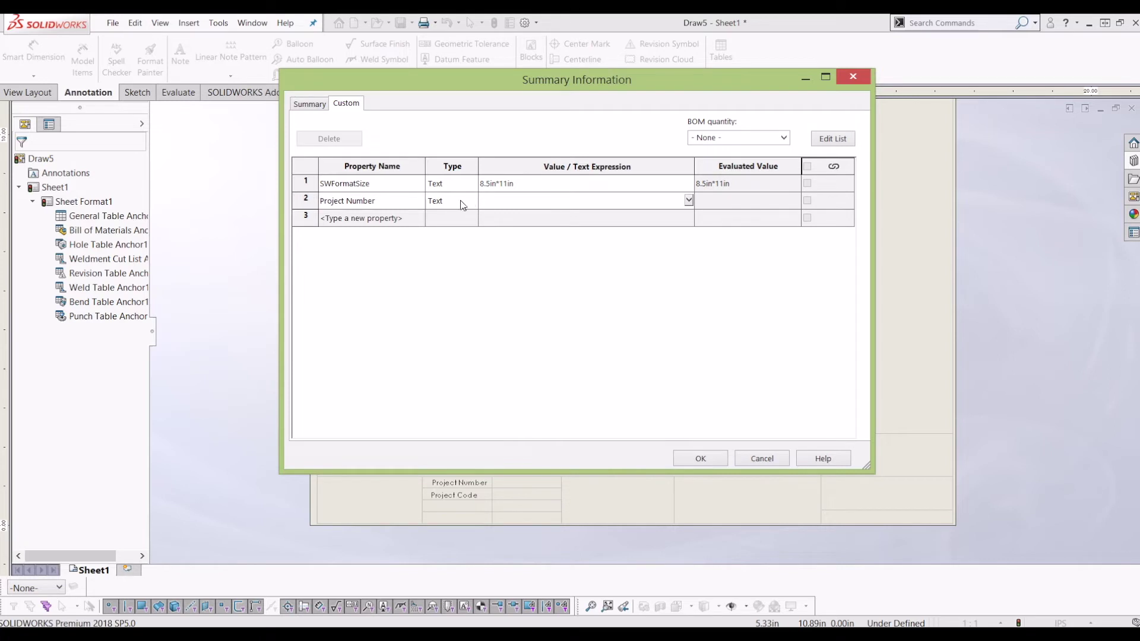
click(468, 201)
click(471, 201)
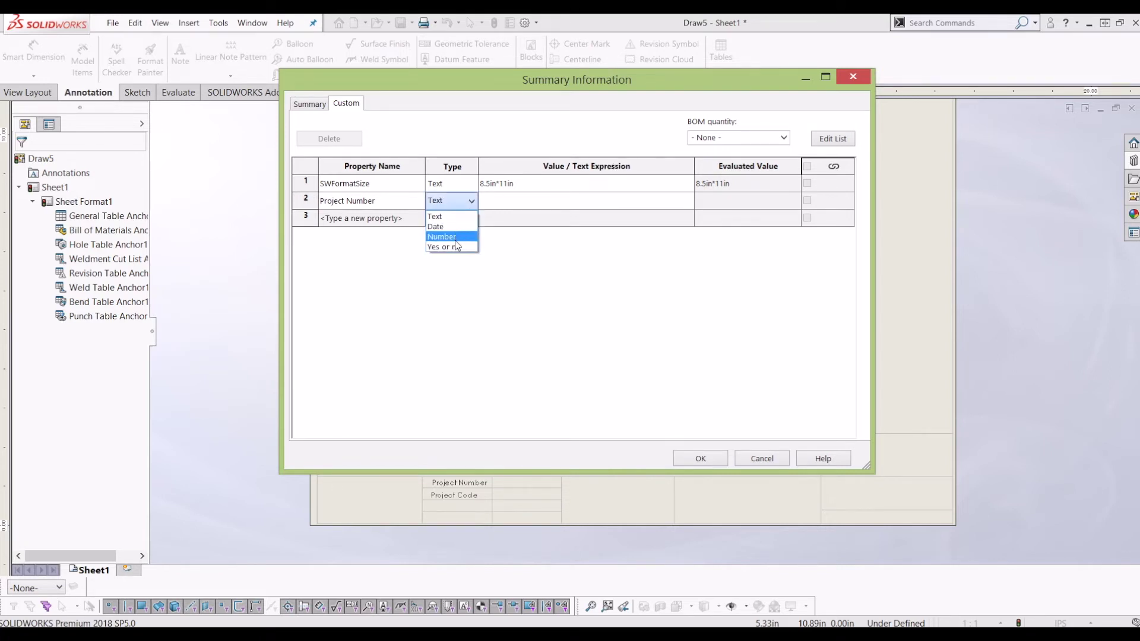
click(461, 217)
click(505, 200)
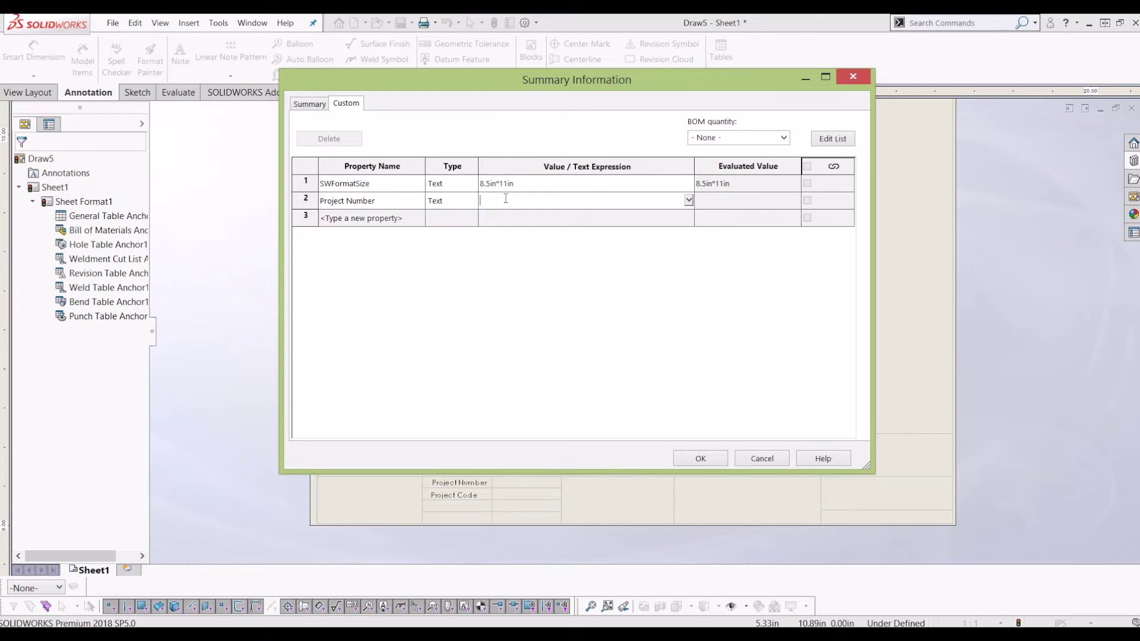
click(469, 201)
click(472, 202)
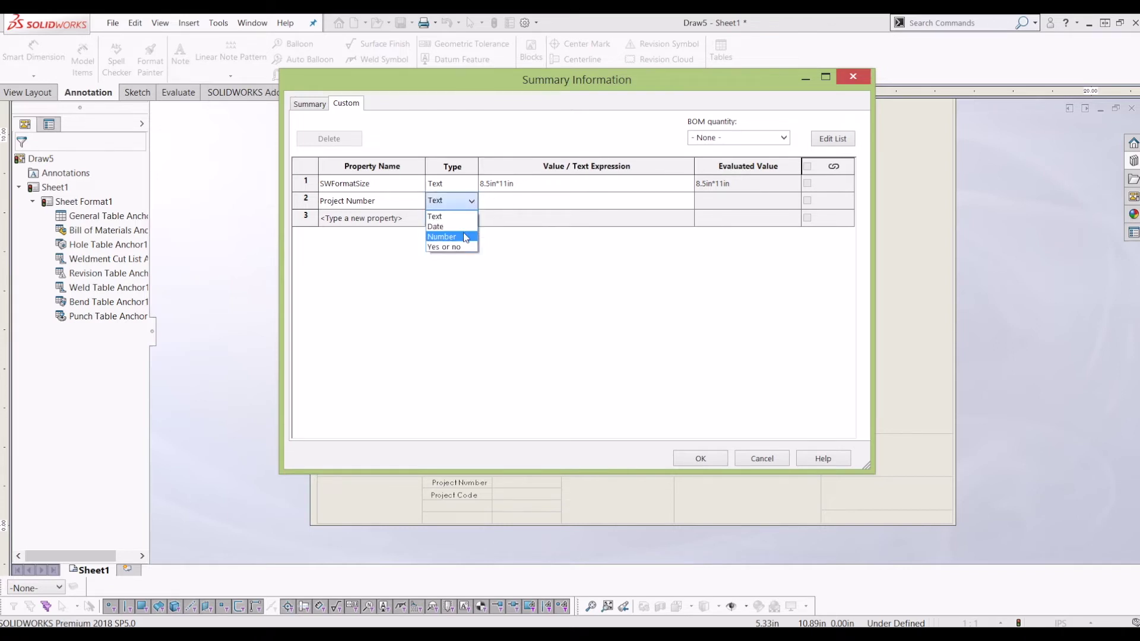
click(463, 233)
click(507, 202)
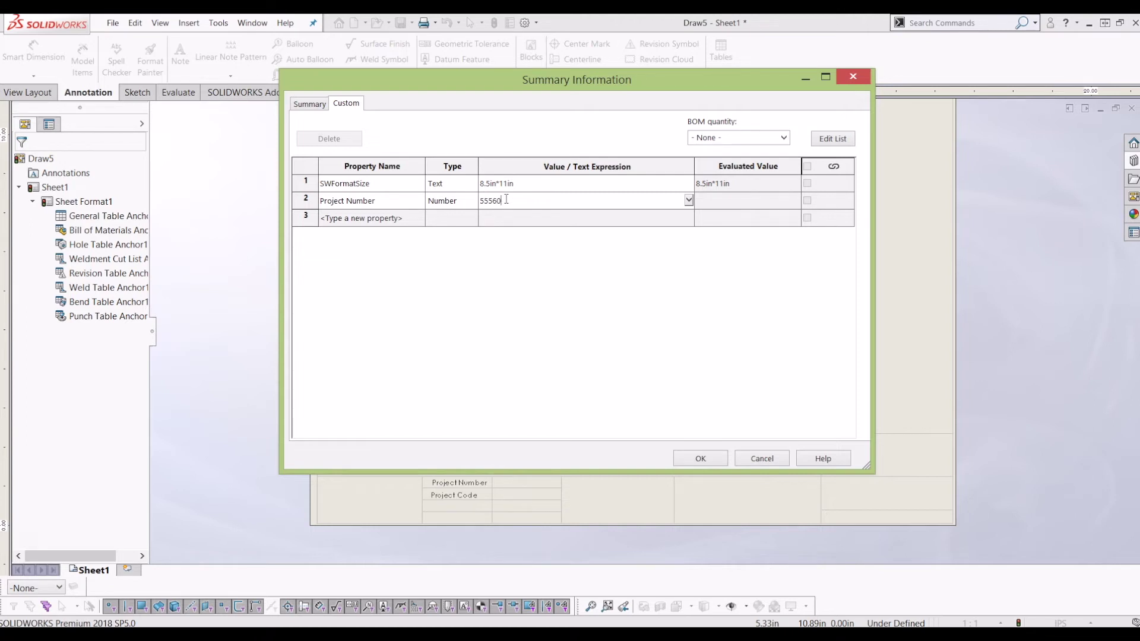
click(396, 219)
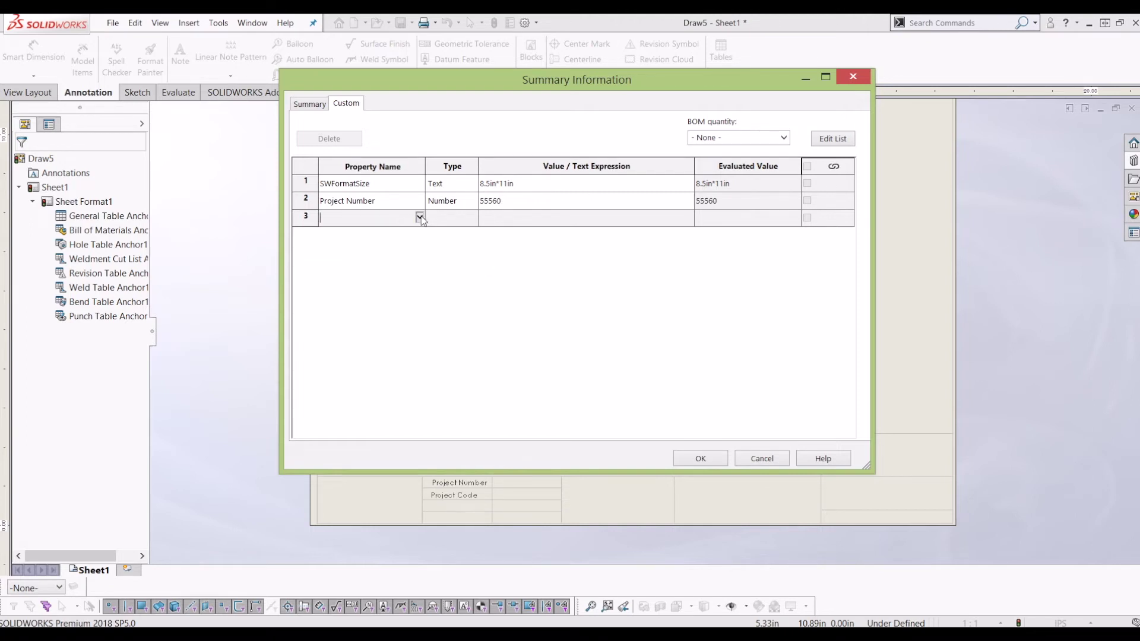
Step: Add a Text custom property Project Code with value TX8494 and close the properties with OK
click(420, 217)
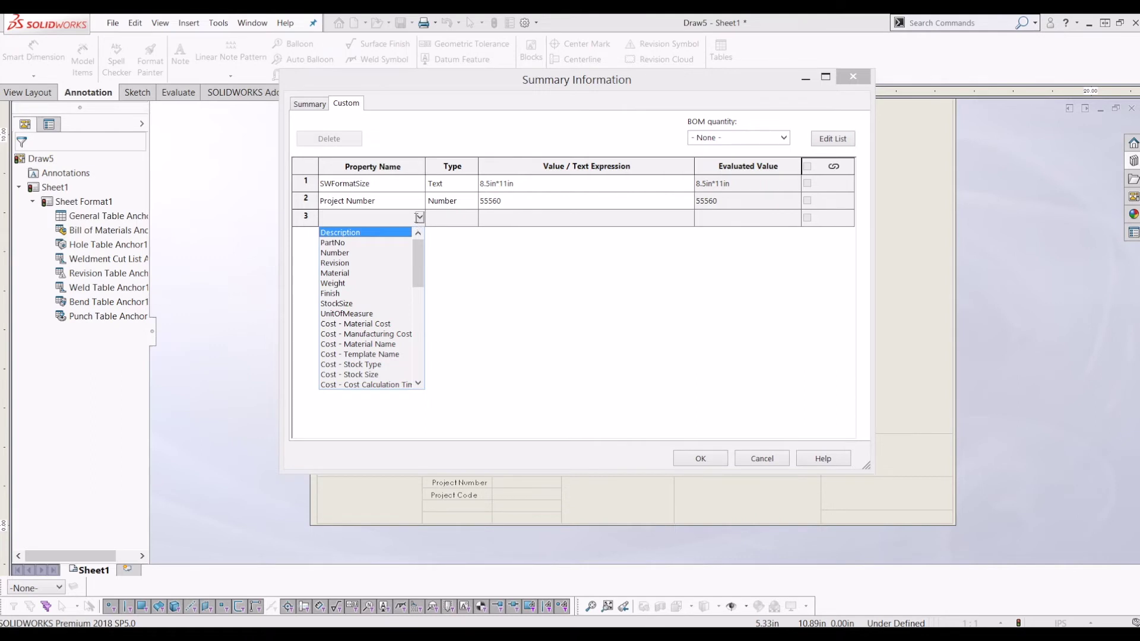
click(391, 219)
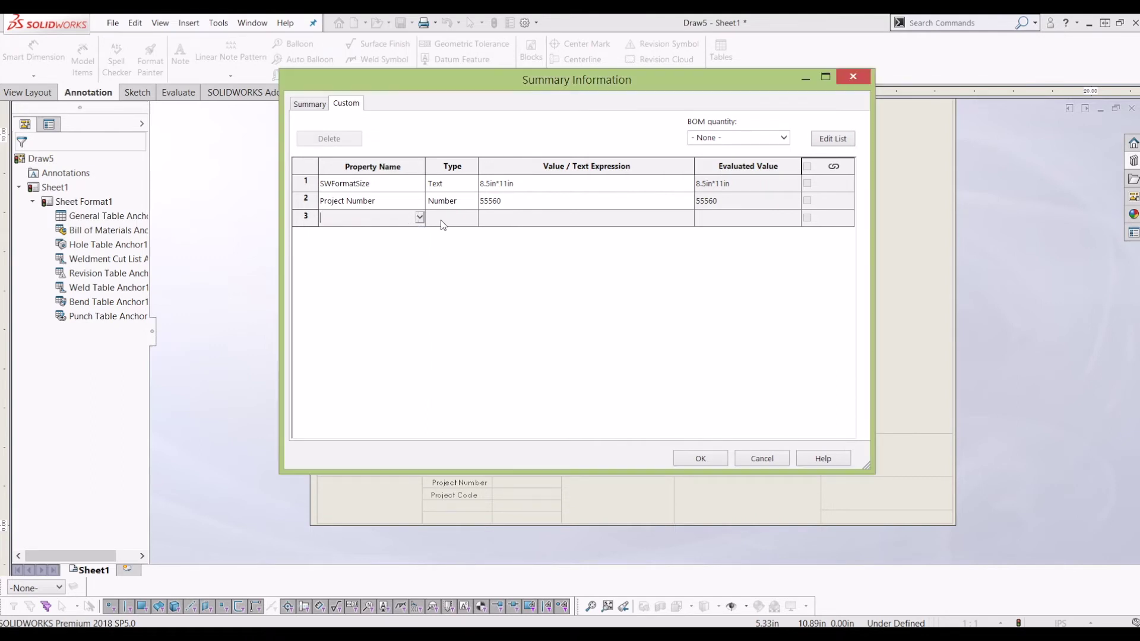
text(Project Code)
click(434, 218)
click(465, 219)
click(494, 219)
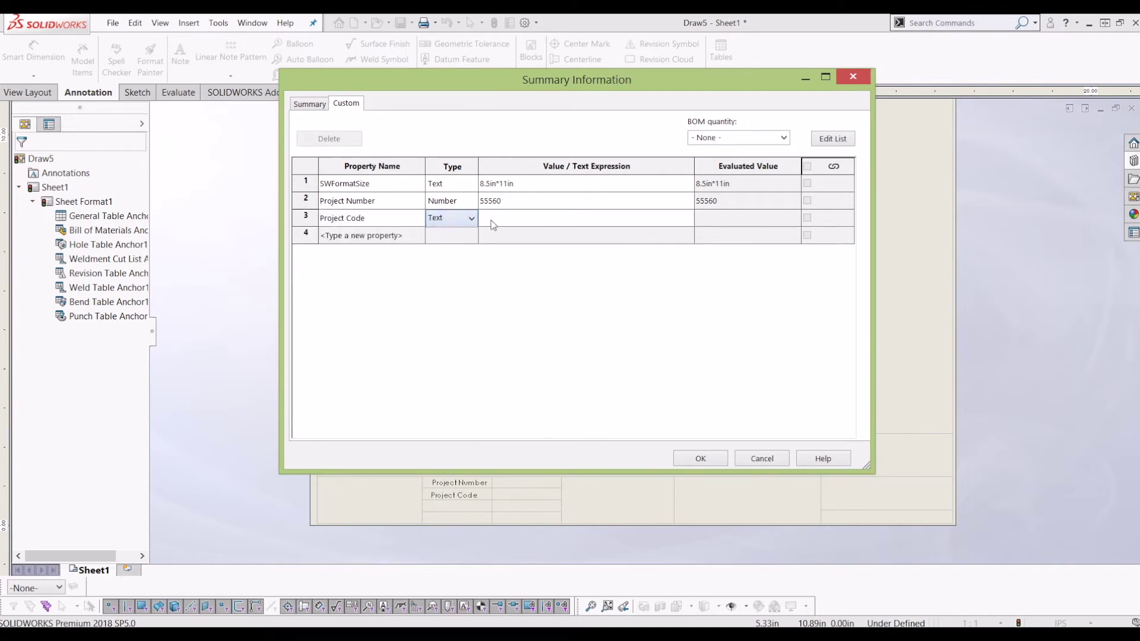
click(494, 219)
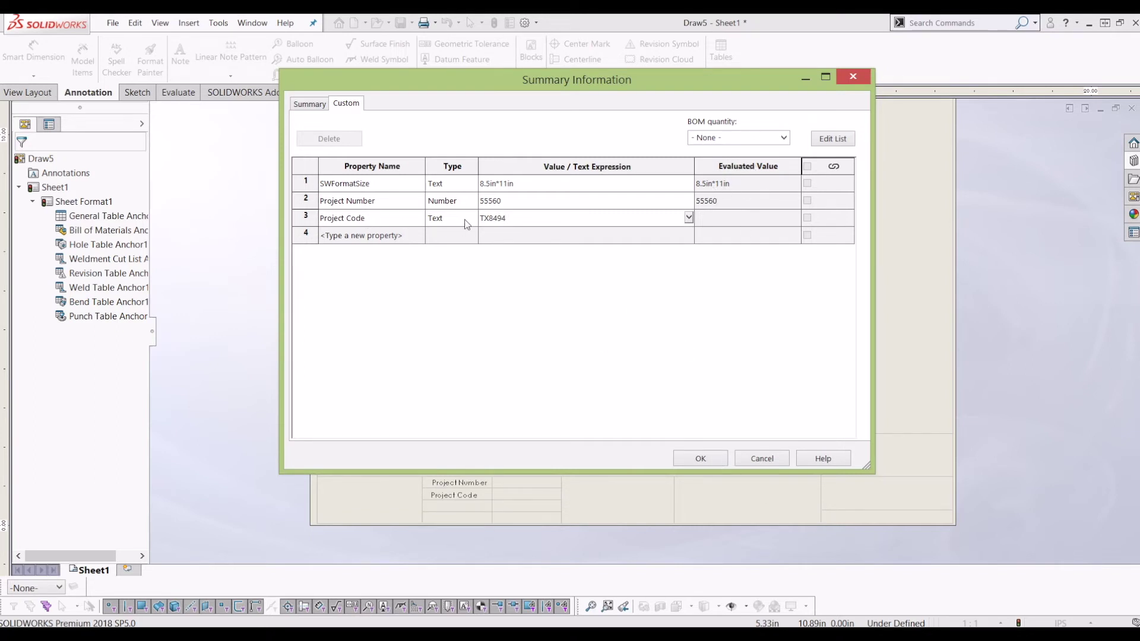
click(704, 460)
Step: Return to editing Sheet1's sheet format
scroll(546, 479, down, 3)
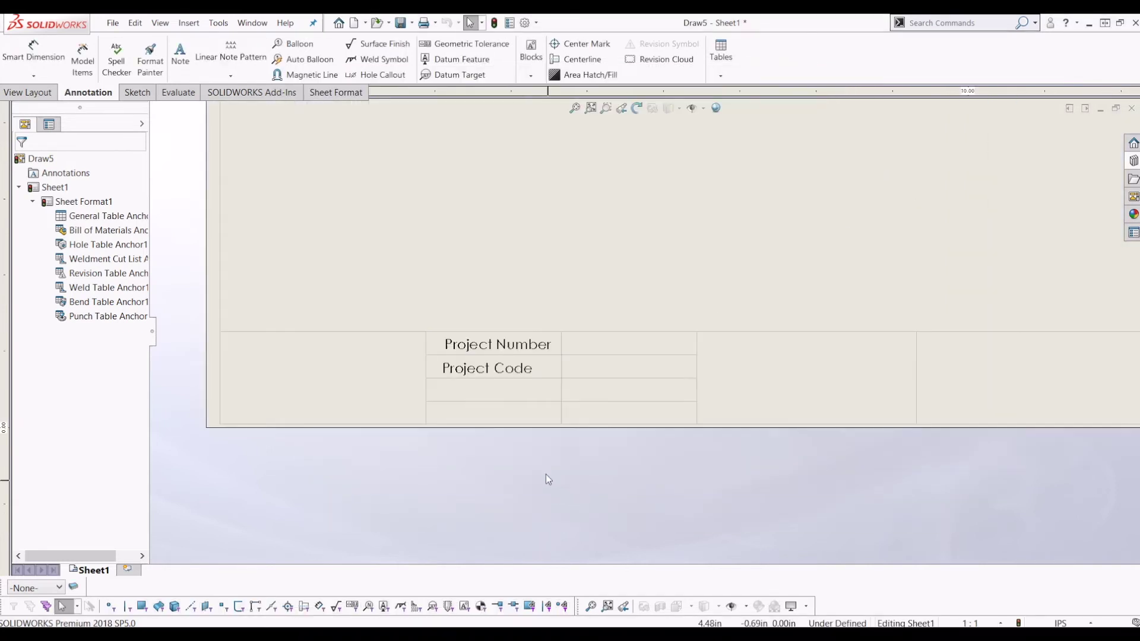
click(102, 202)
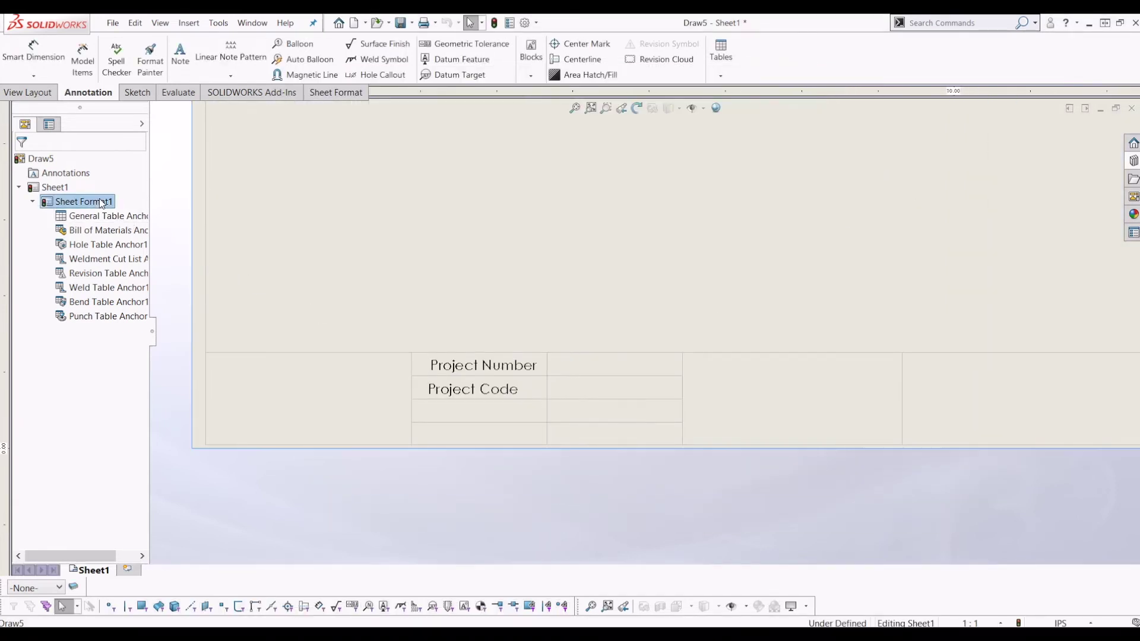
right_click(102, 202)
click(137, 237)
scroll(671, 380, down, 2)
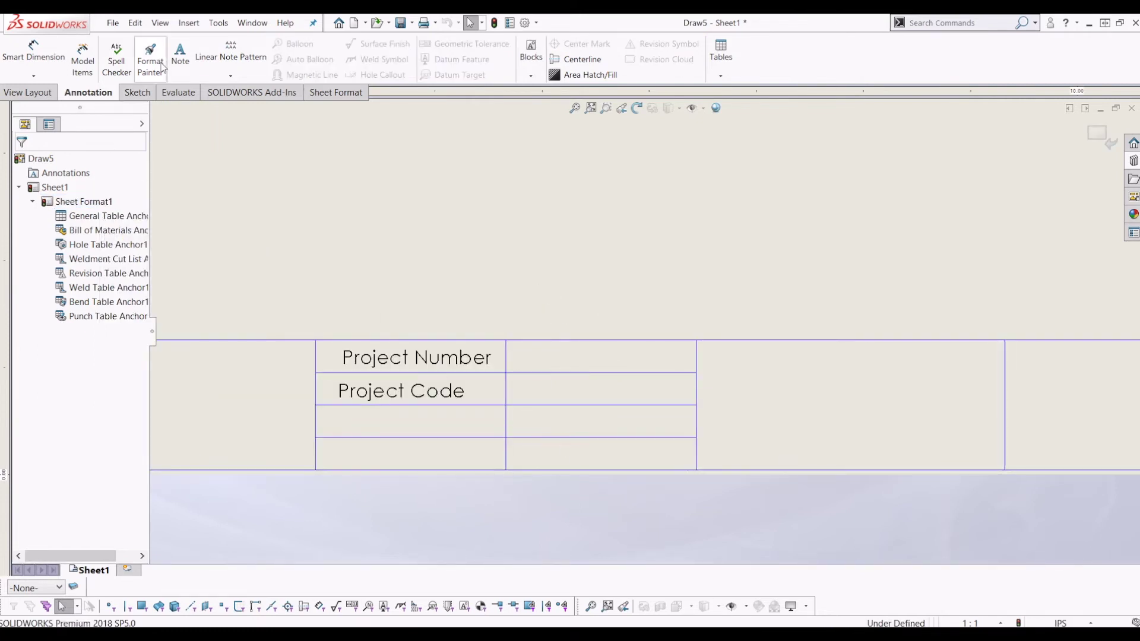
Step: Place a note beside Project Number in the title block, linked to the Project Number property
click(178, 73)
scroll(522, 351, down, 5)
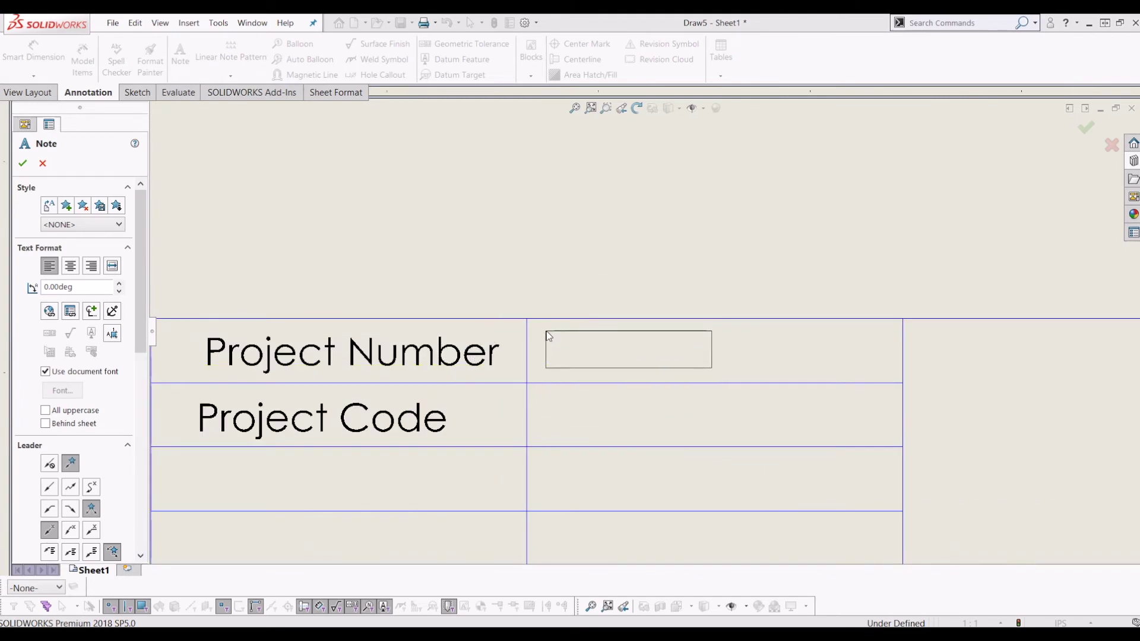
click(547, 336)
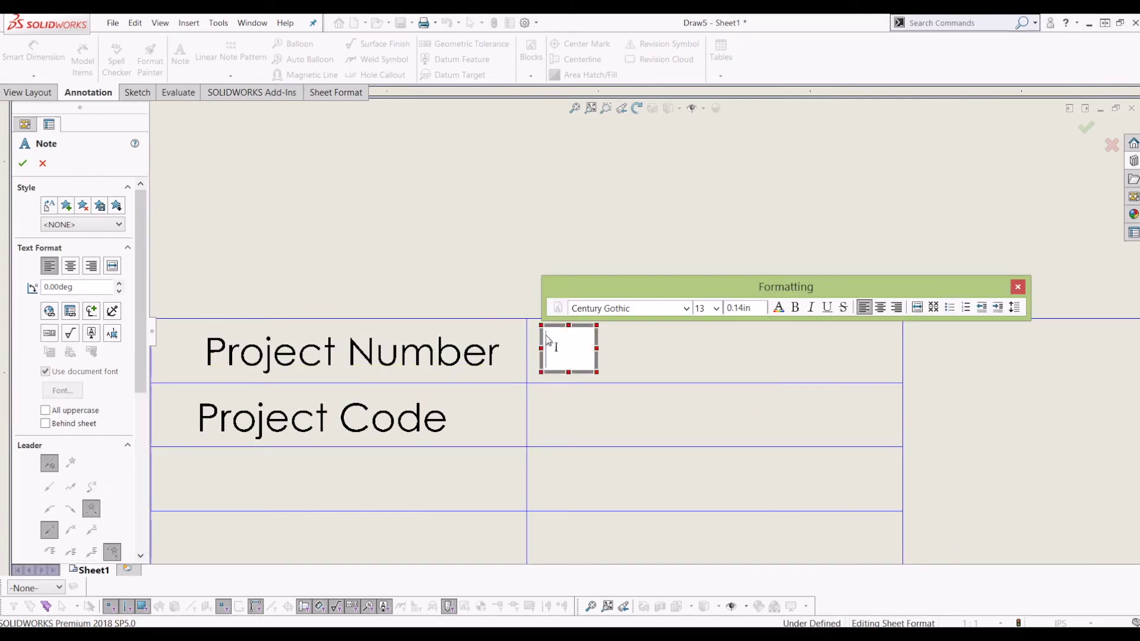
click(70, 314)
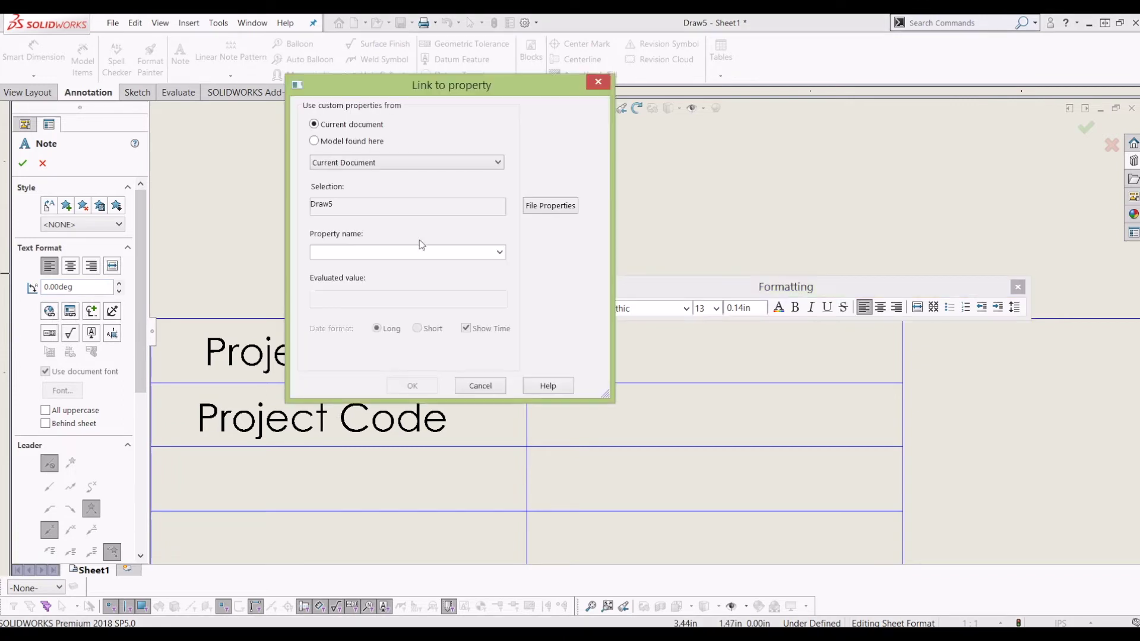
click(500, 252)
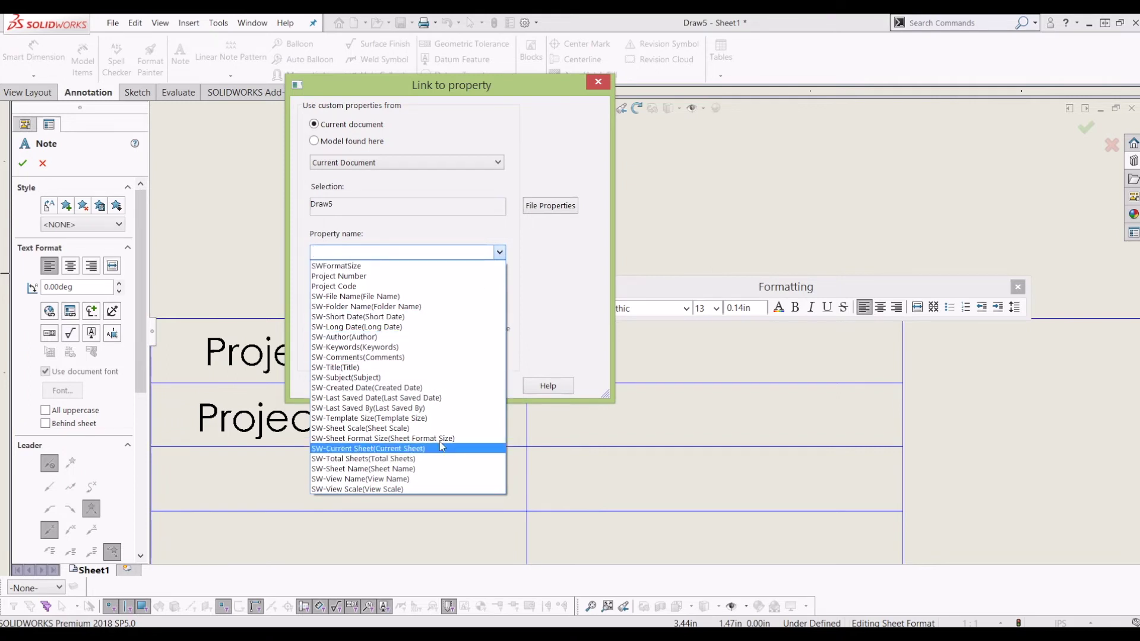
click(414, 276)
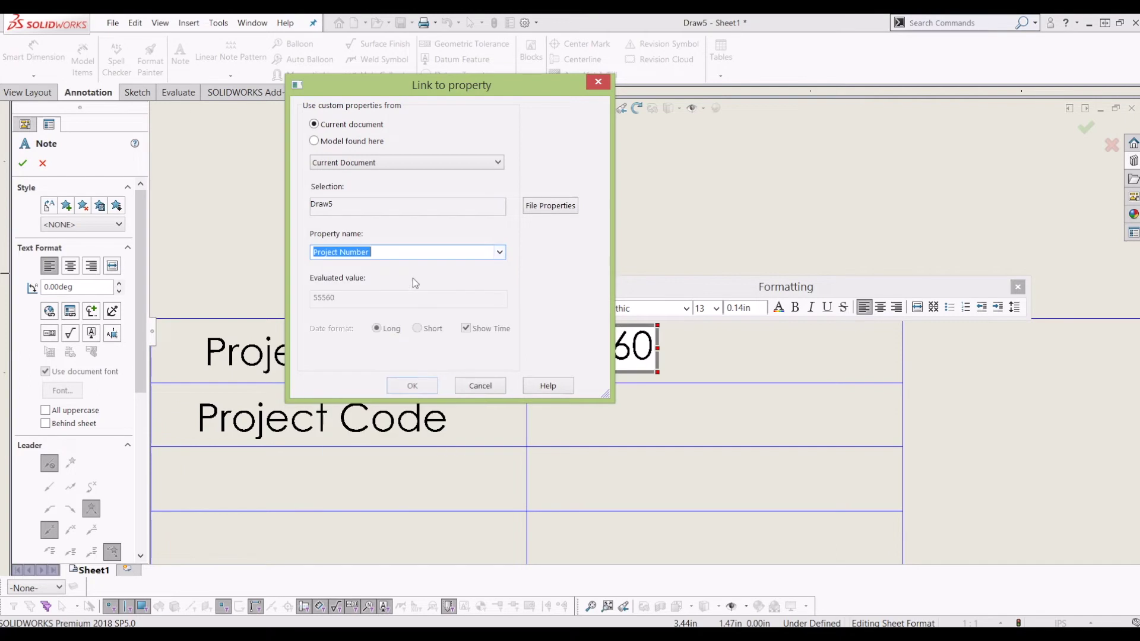
drag(500, 85, 920, 91)
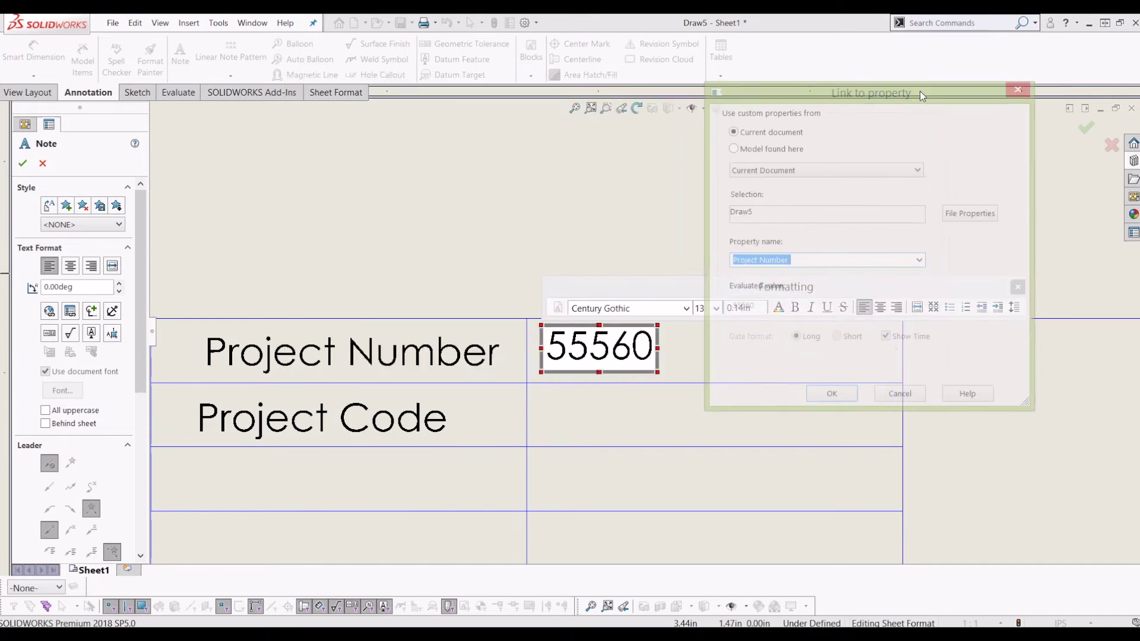
click(840, 396)
middle_drag(715, 414, 706, 414)
click(719, 197)
key(Escape)
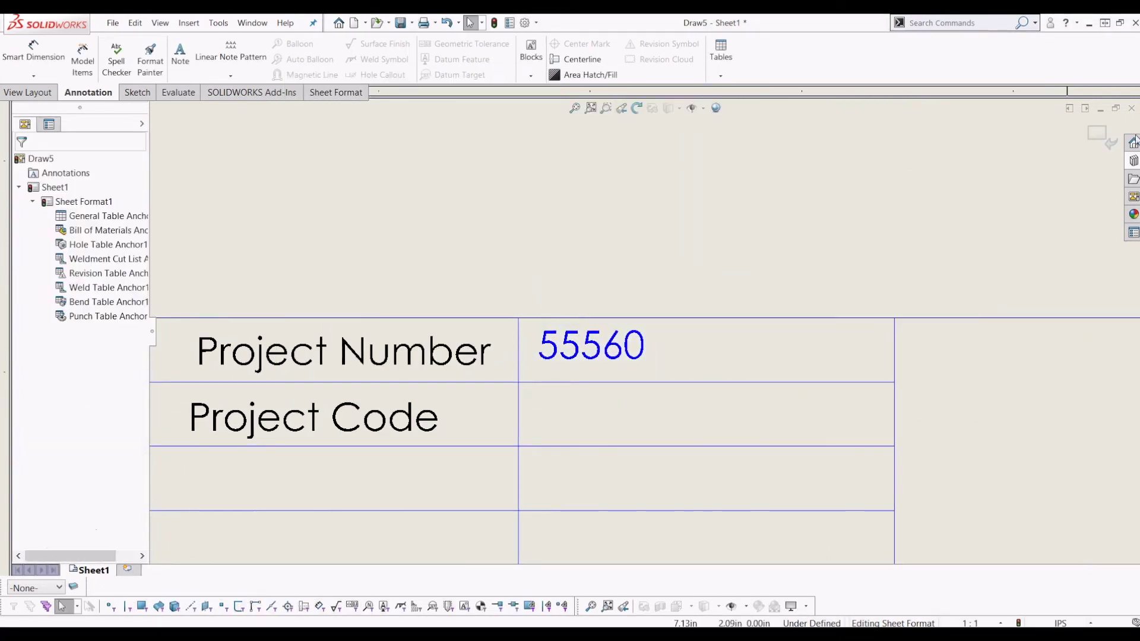
Step: Exit sheet format editing and change the Project Number property value to 778978
click(1095, 135)
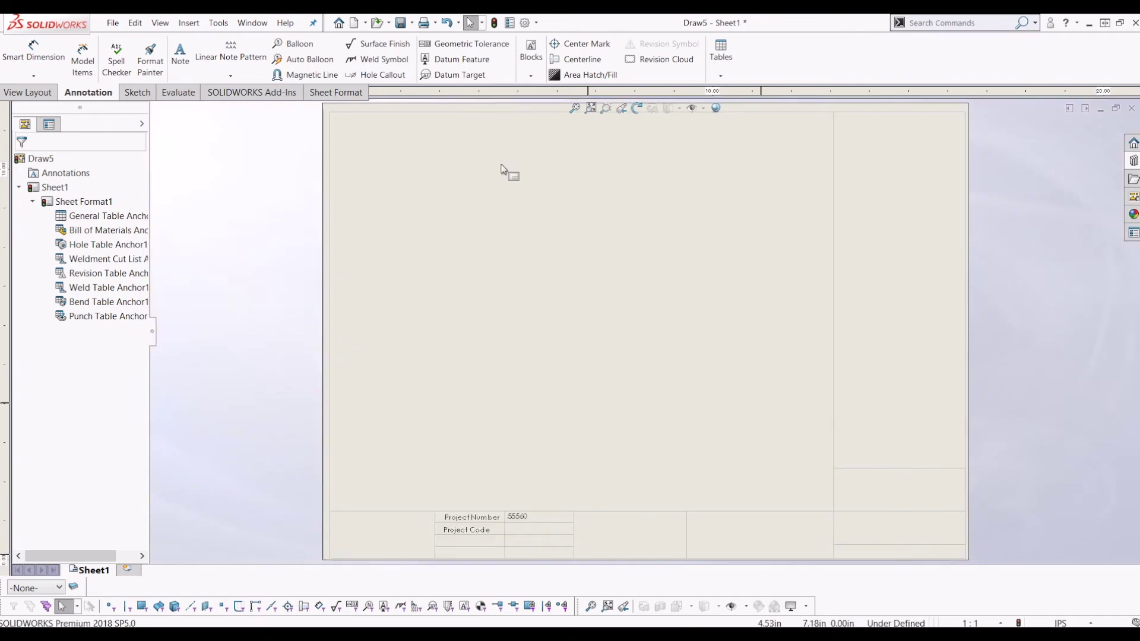
click(508, 23)
click(508, 202)
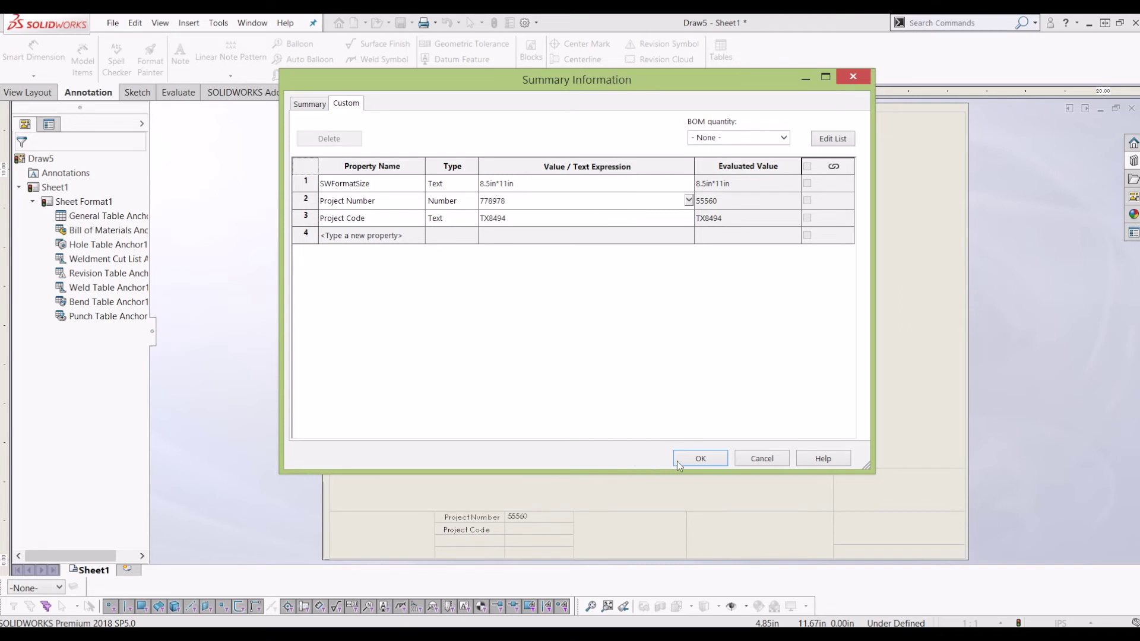
click(700, 458)
Step: Pan and zoom around the title block to check the update, then fit the sheet
scroll(575, 466, down, 4)
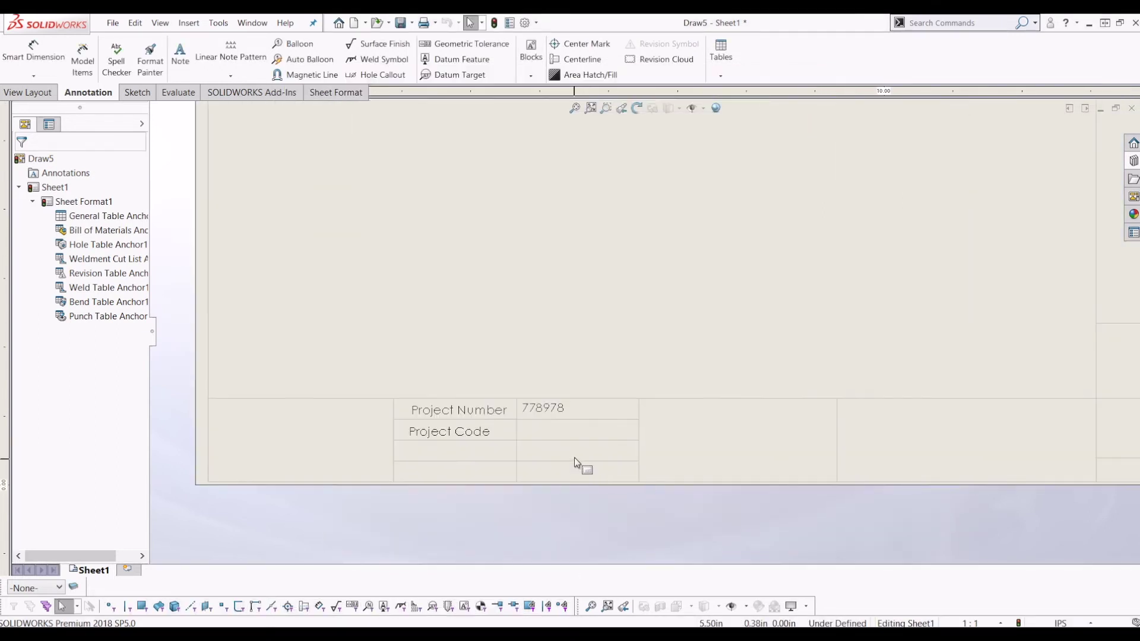
scroll(665, 402, up, 5)
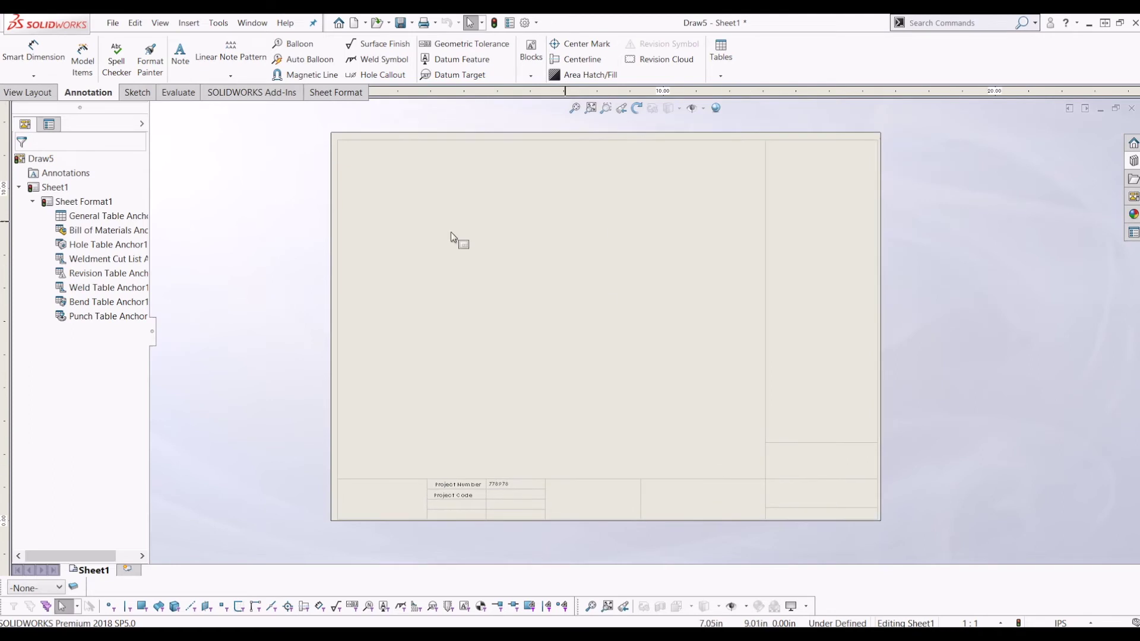
scroll(469, 415, down, 2)
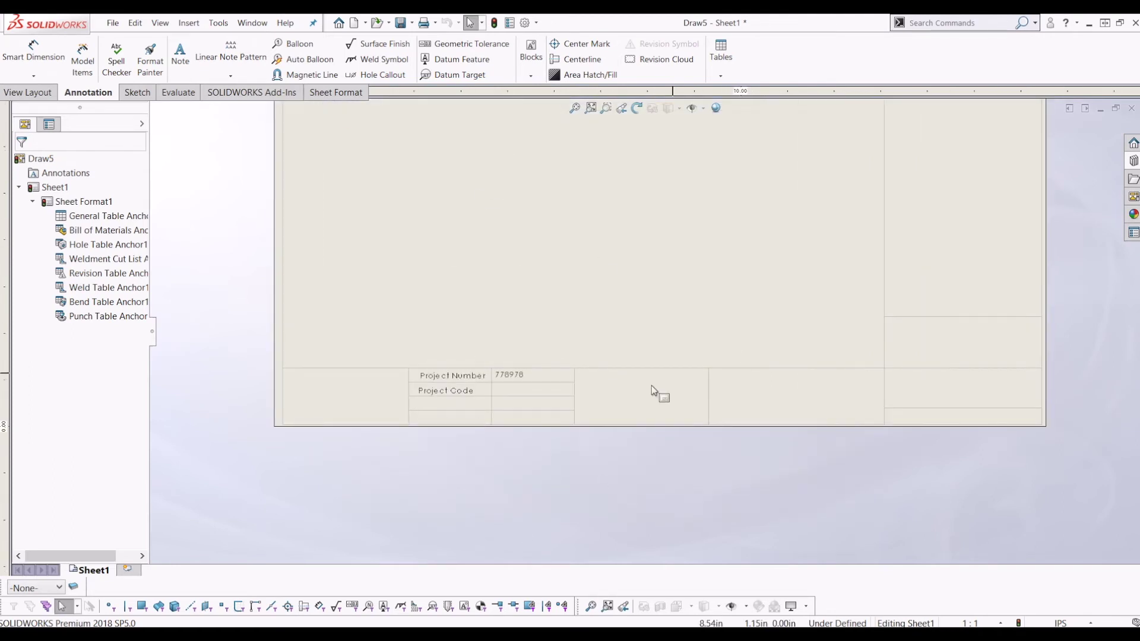
mouse_move(597, 338)
middle_down()
mouse_move(570, 359)
mouse_move(559, 412)
middle_up()
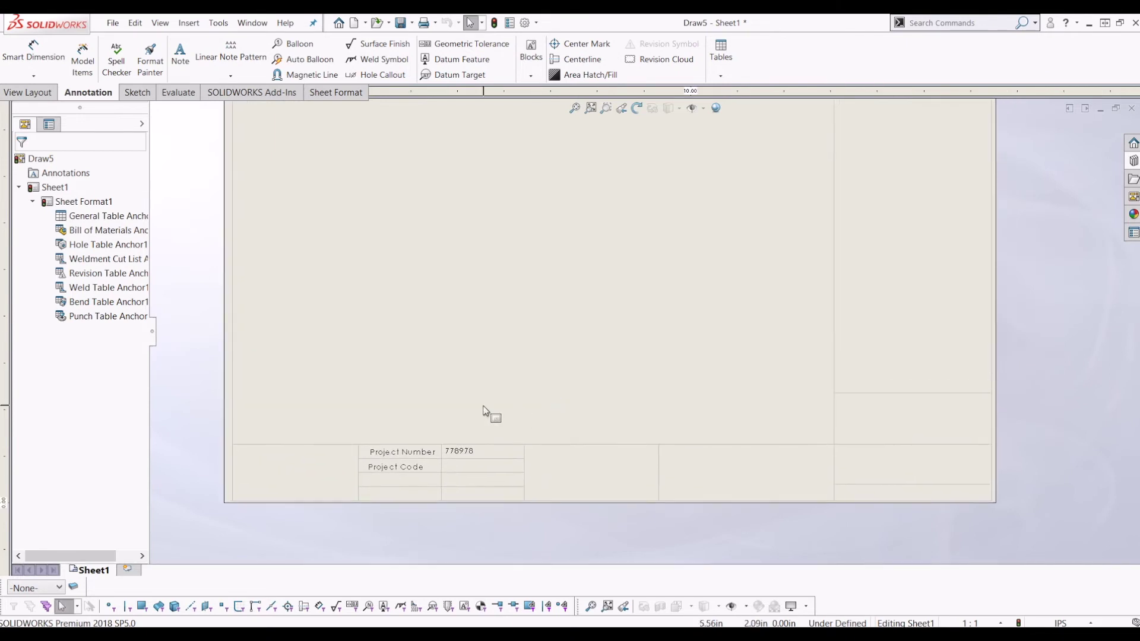
scroll(491, 398, up, 2)
middle_drag(702, 141, 644, 186)
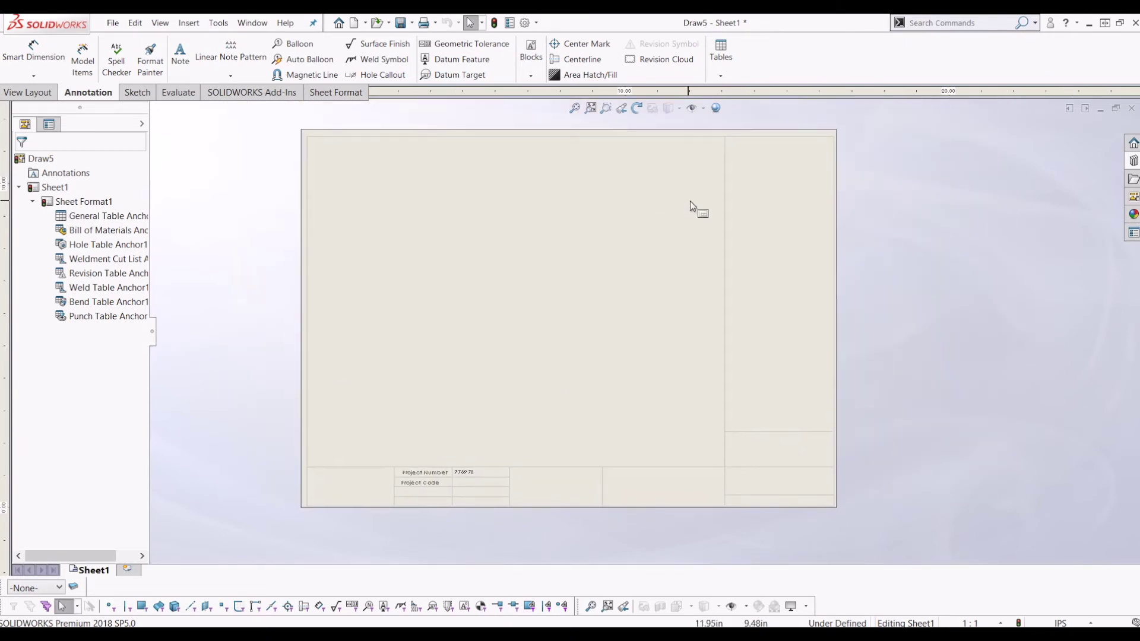
scroll(514, 489, down, 3)
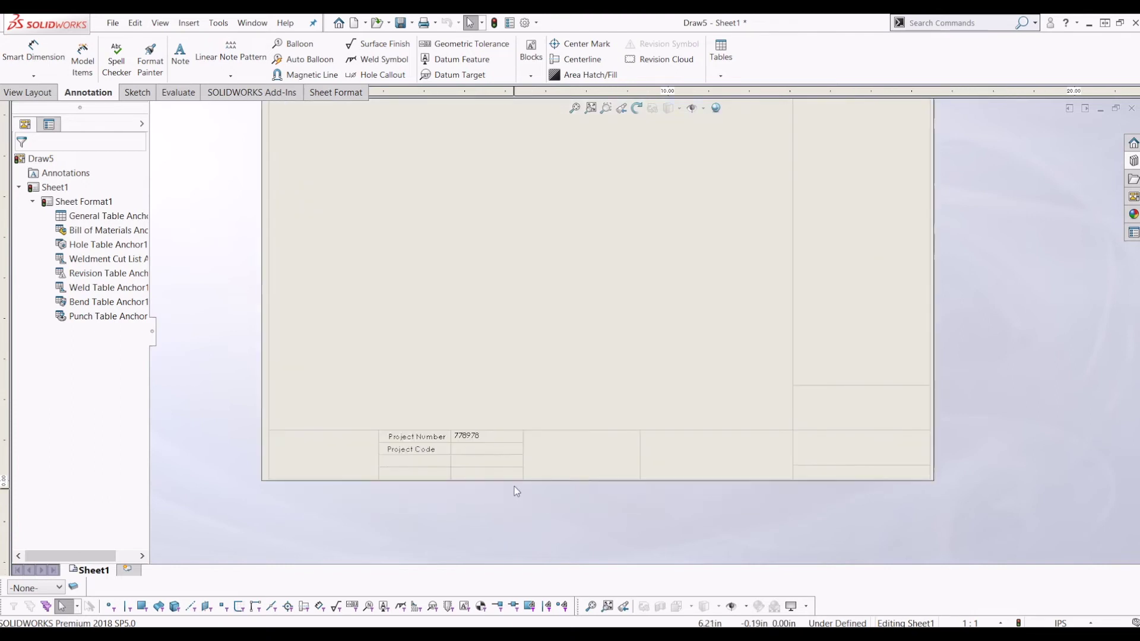
scroll(486, 437, down, 2)
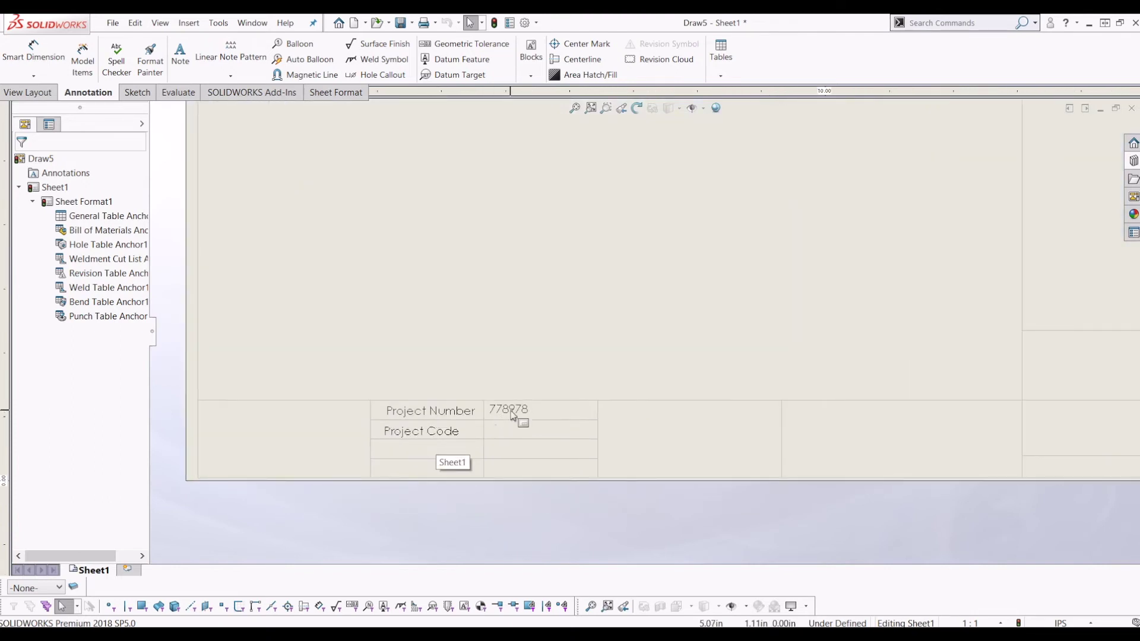
middle_drag(665, 441, 485, 466)
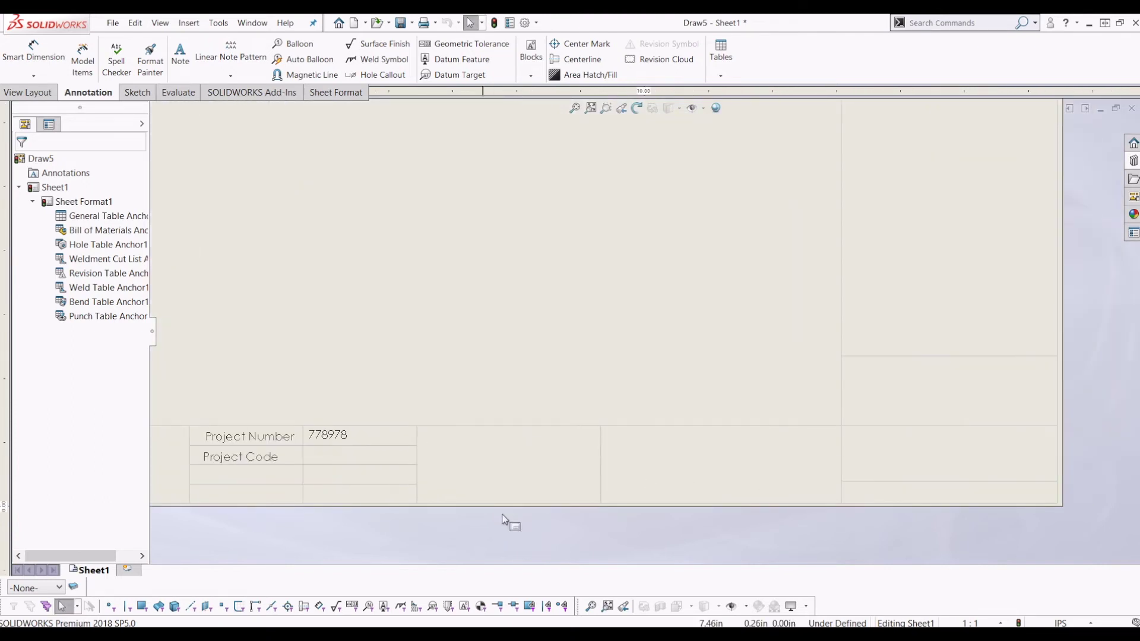
key(f)
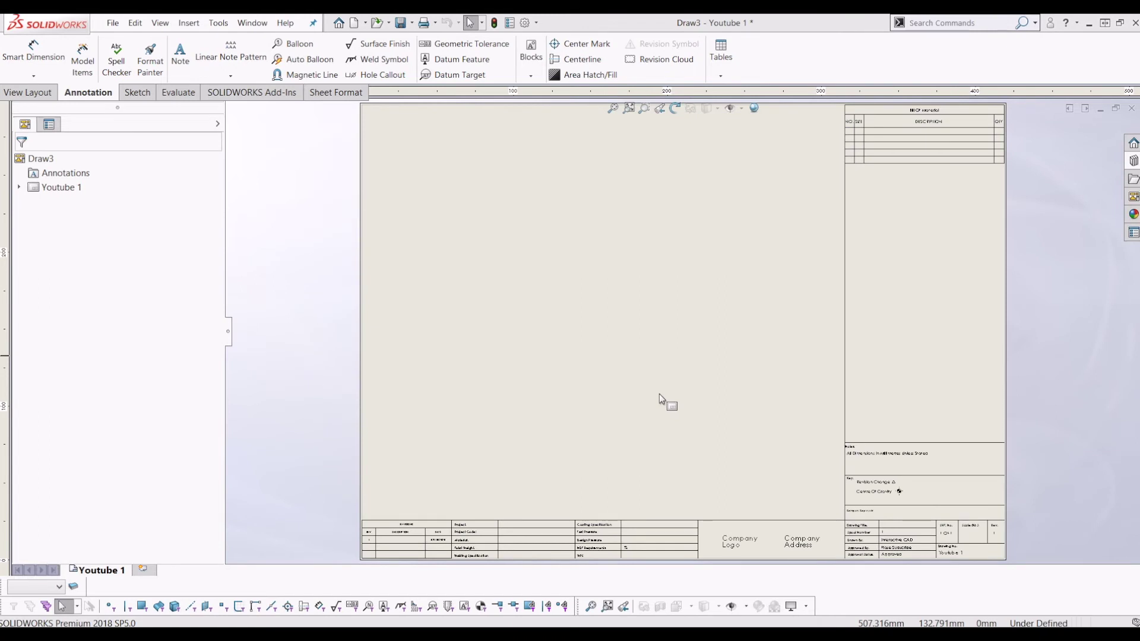
Step: Edit Draw3's sheet format and zoom in on its title block
right_click(703, 422)
click(603, 445)
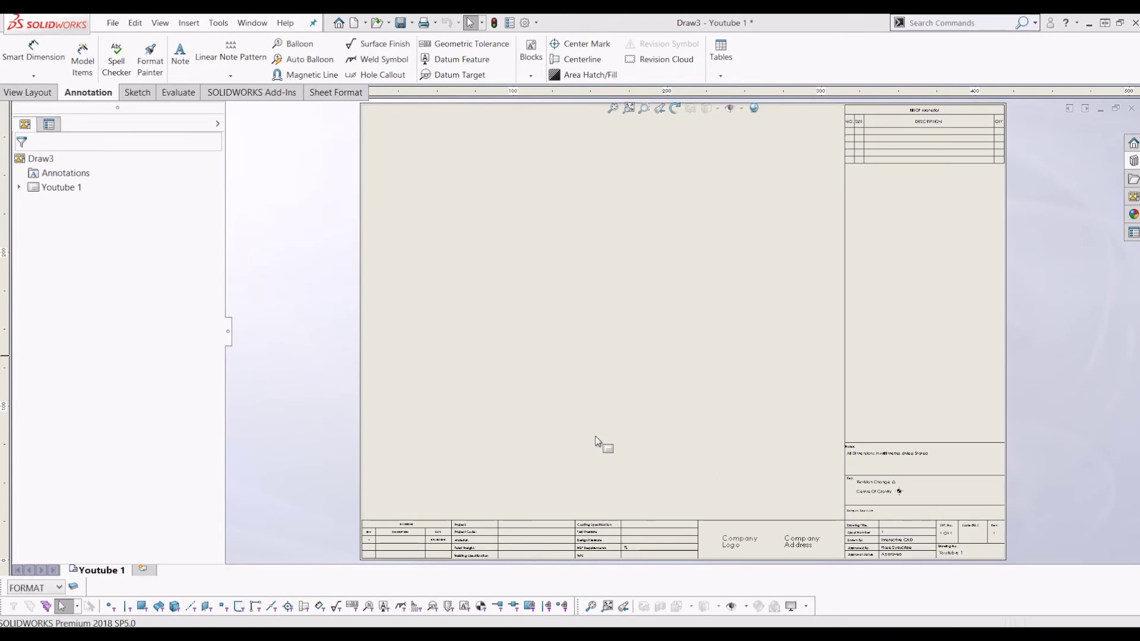
middle_drag(604, 445, 644, 341)
scroll(534, 438, down, 3)
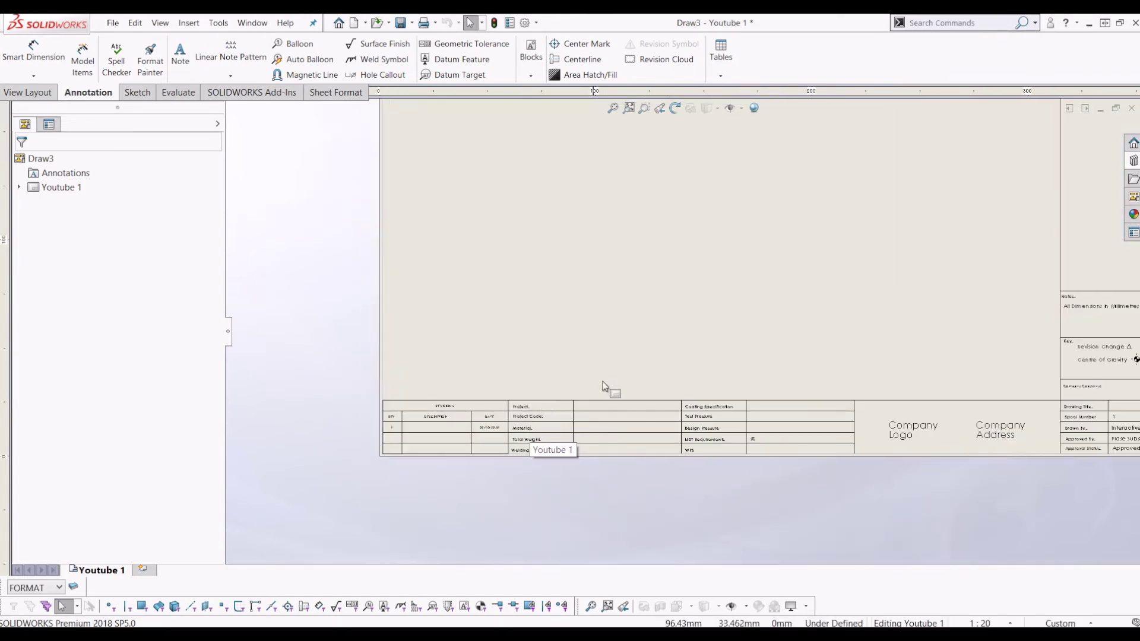
scroll(475, 432, down, 4)
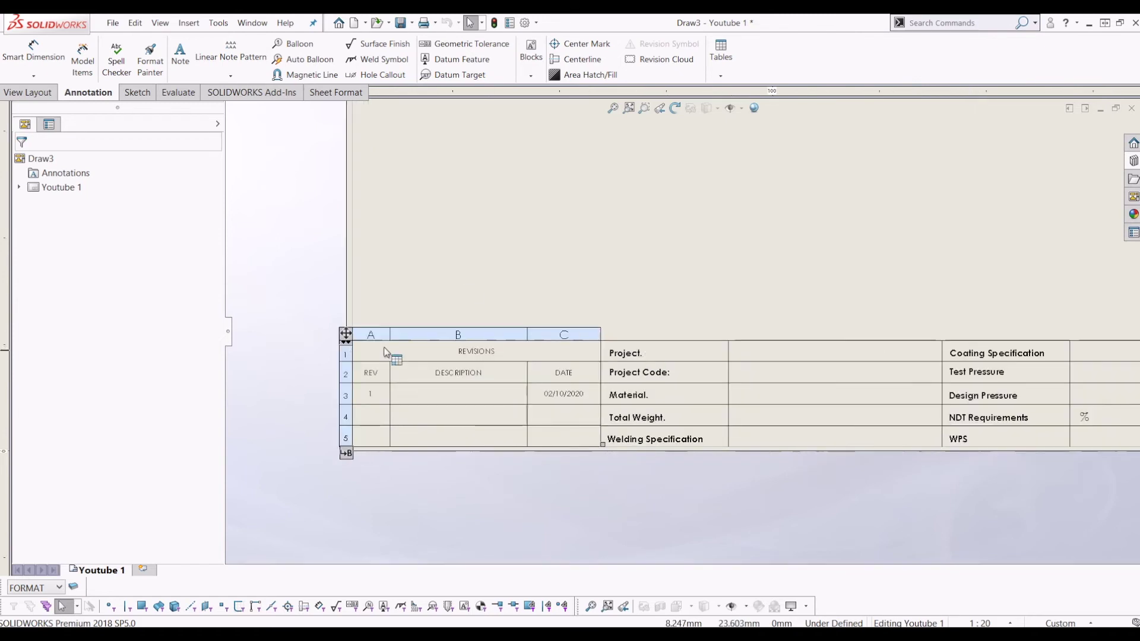
middle_drag(696, 289, 641, 246)
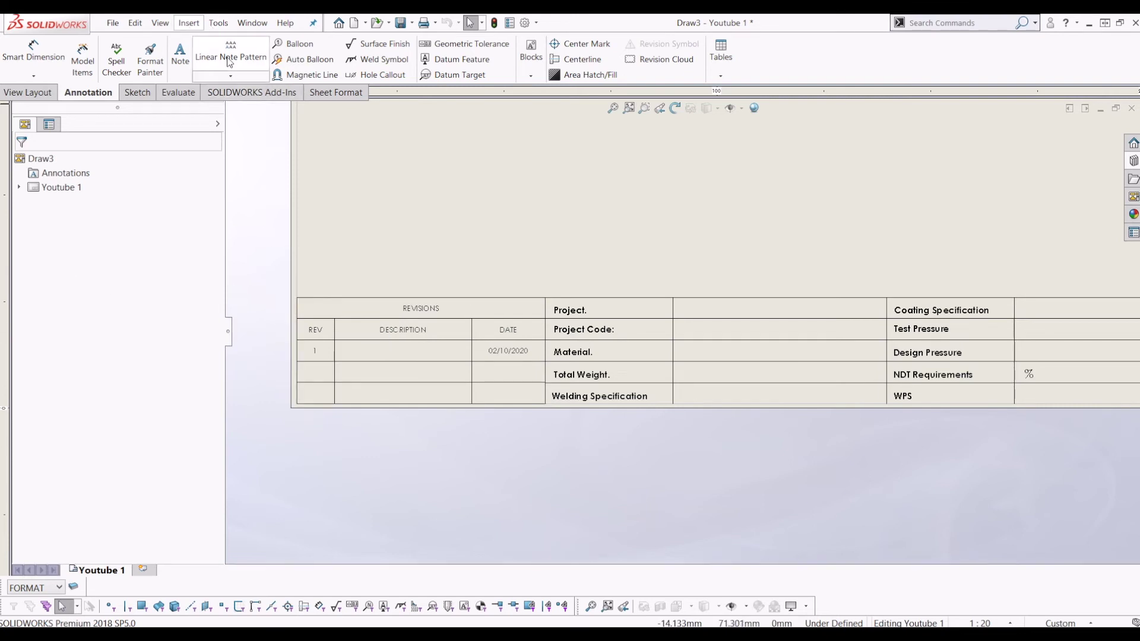
Step: Look through the Insert > Tables menu without inserting anything
click(182, 23)
mouse_move(309, 95)
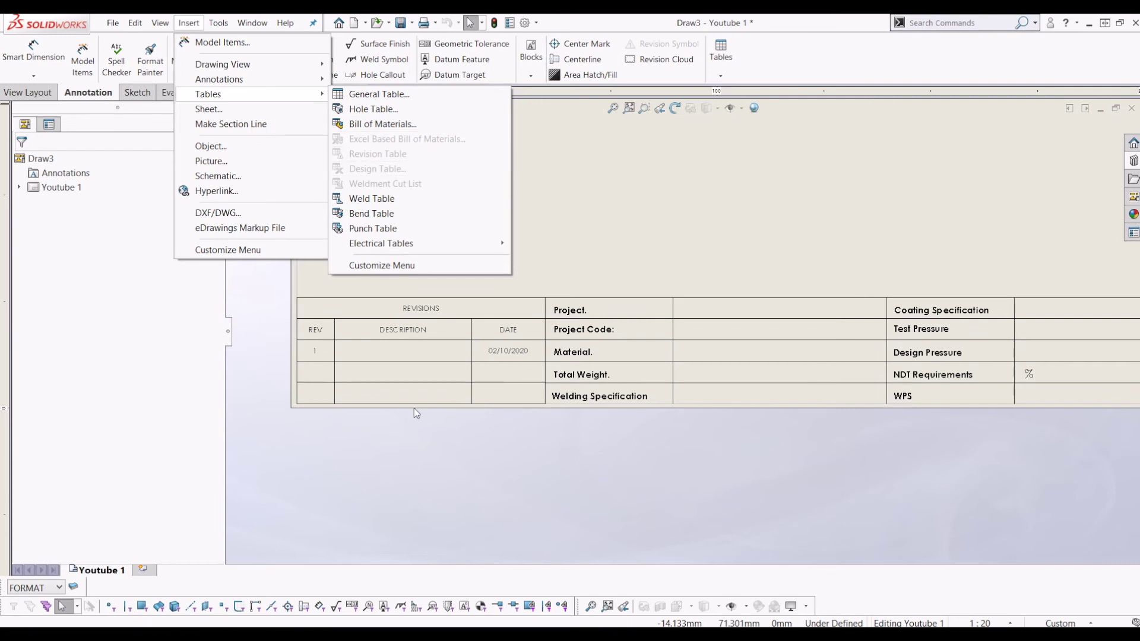
click(618, 453)
middle_drag(917, 453, 824, 433)
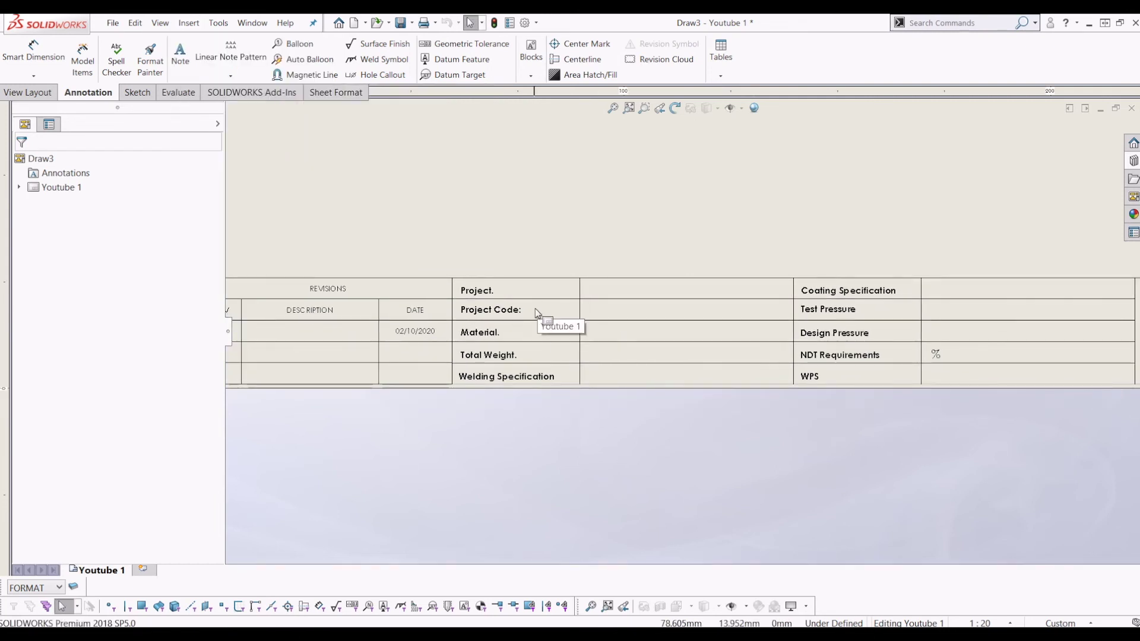
Step: Pan along Draw3's title block to inspect its fields
middle_drag(532, 319, 442, 311)
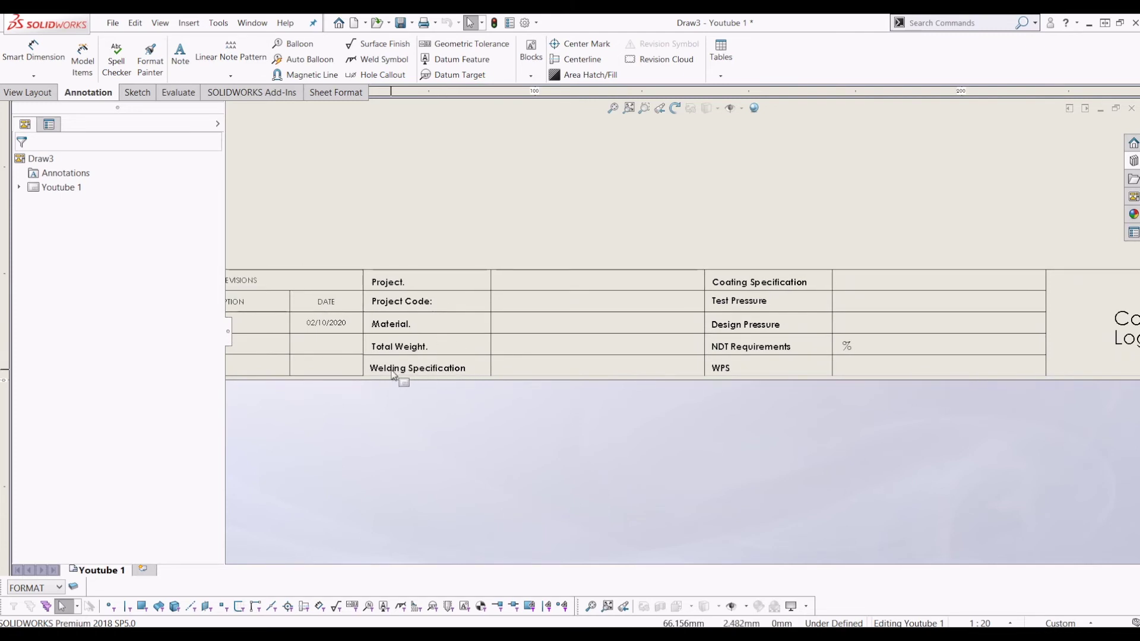
scroll(396, 371, up, 6)
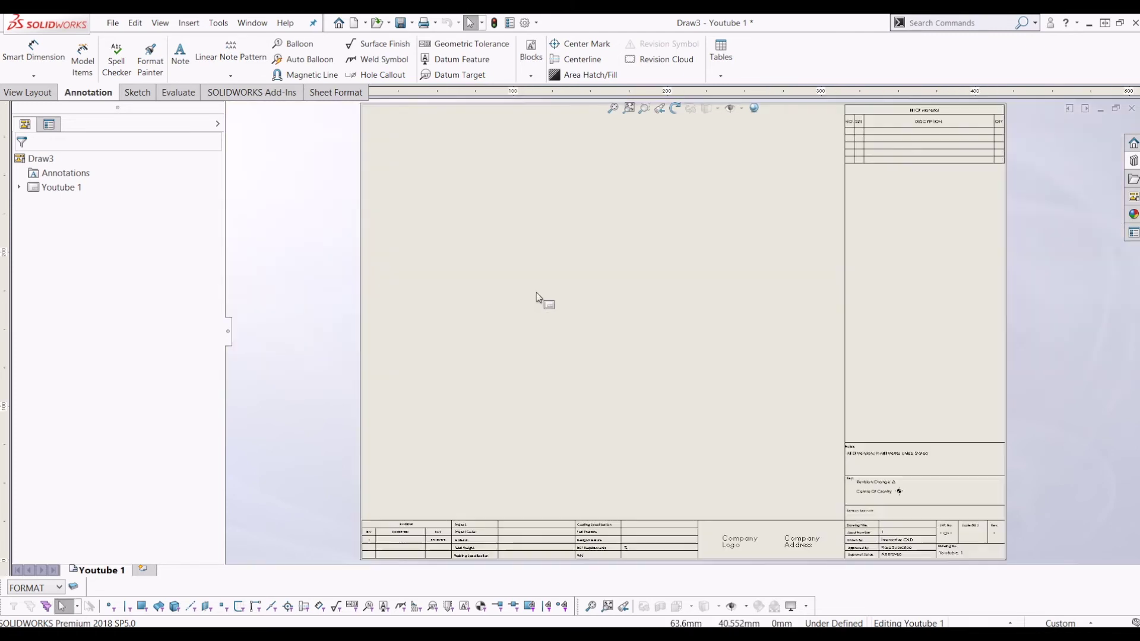
scroll(518, 490, down, 4)
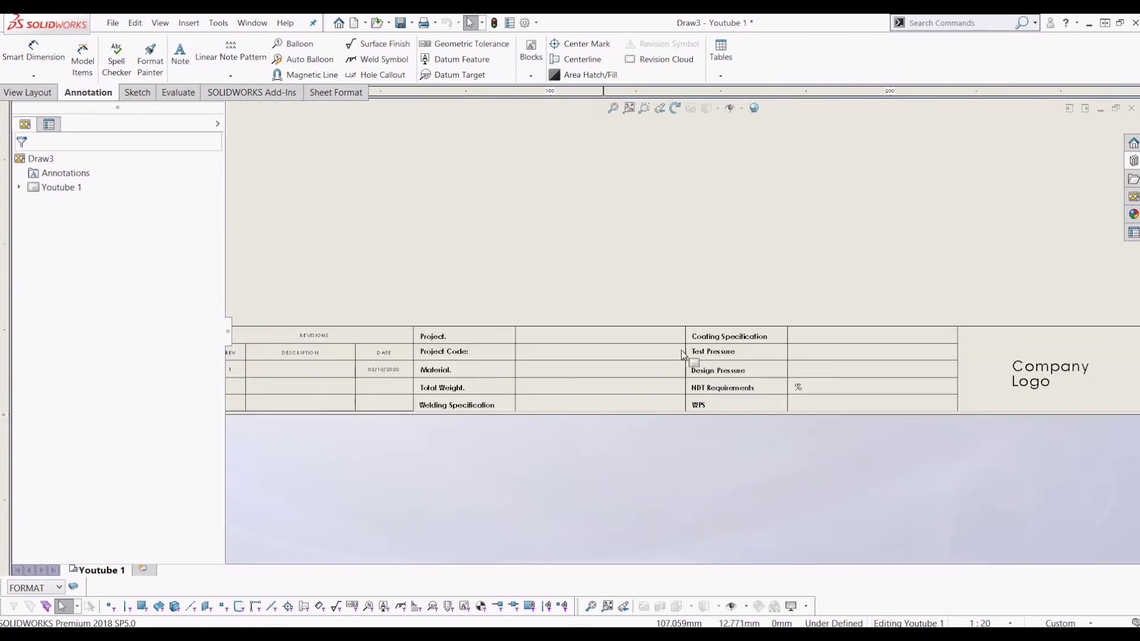
middle_drag(752, 347, 509, 333)
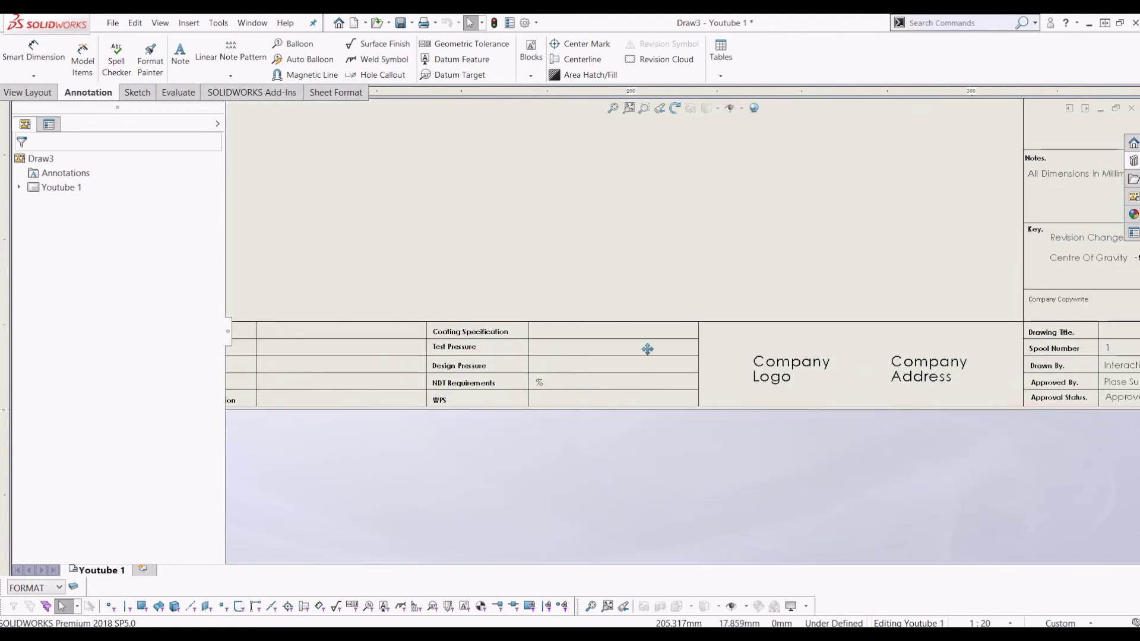
middle_drag(647, 349, 593, 350)
mouse_move(857, 302)
middle_down()
mouse_move(748, 310)
mouse_move(460, 291)
middle_up()
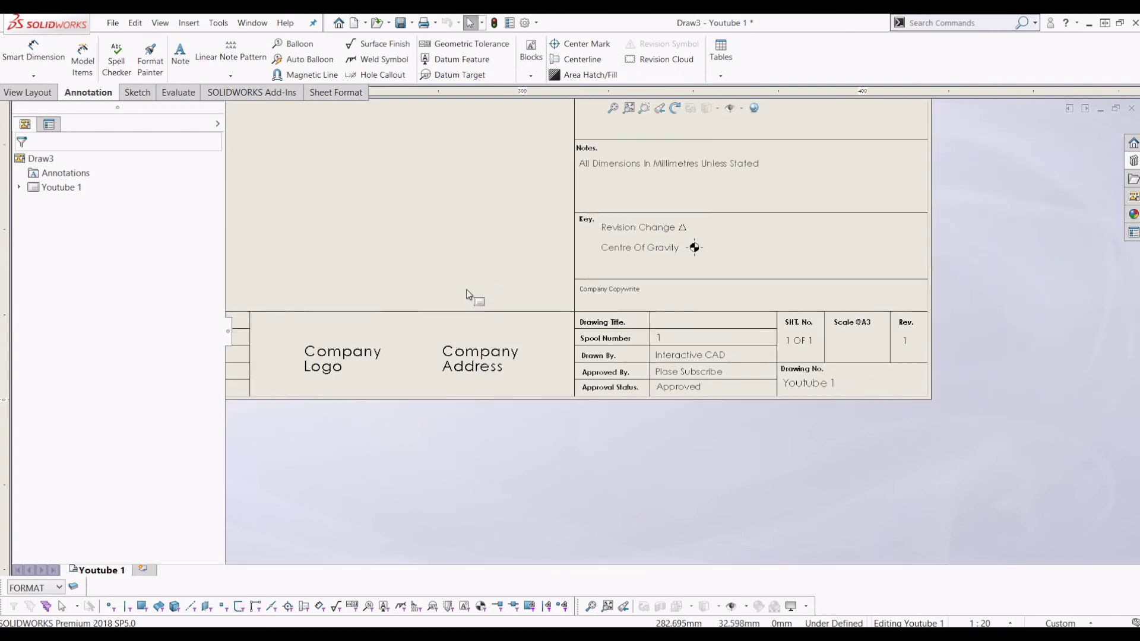
middle_drag(896, 321, 844, 327)
scroll(841, 341, down, 1)
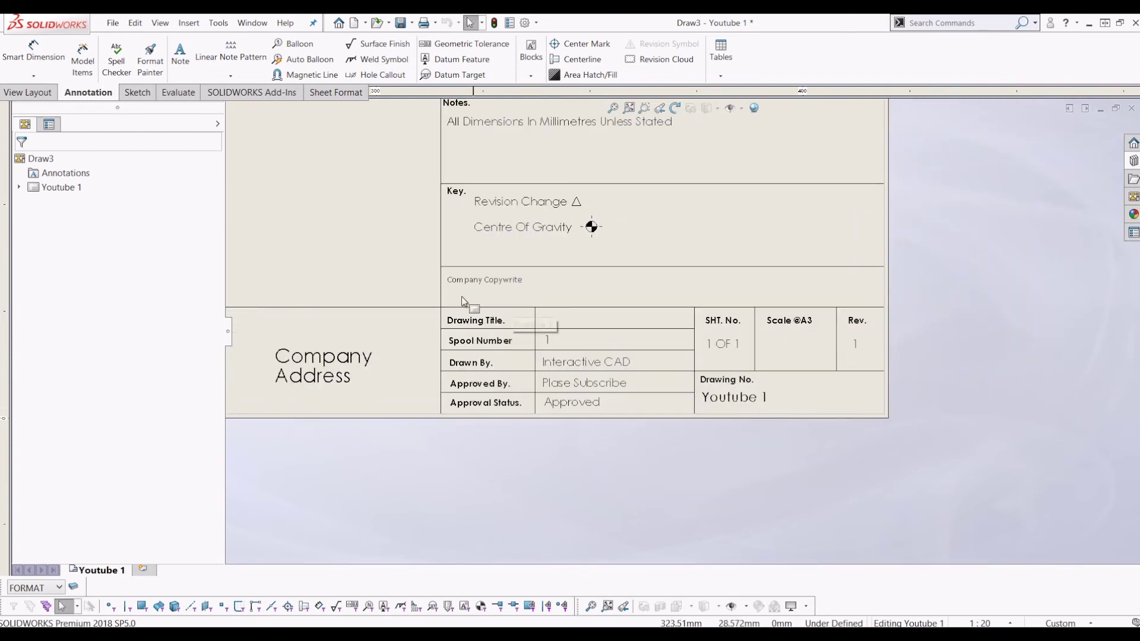
middle_drag(621, 369, 705, 326)
Step: Zoom in and out on the sheet, then fit the whole drawing in view
scroll(600, 305, up, 1)
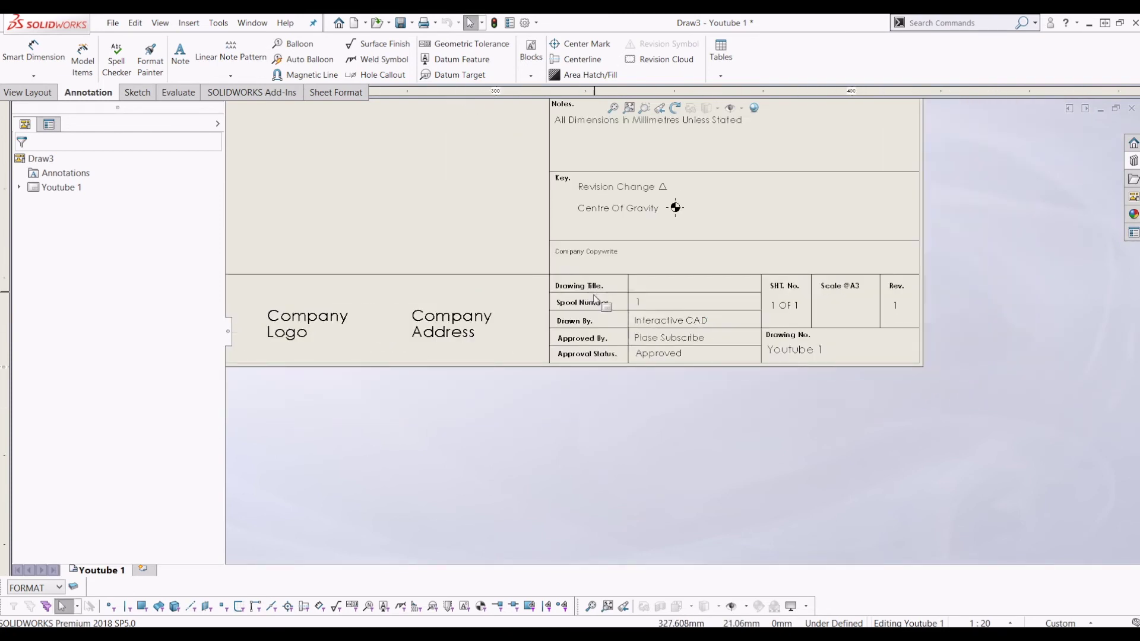
scroll(713, 344, down, 2)
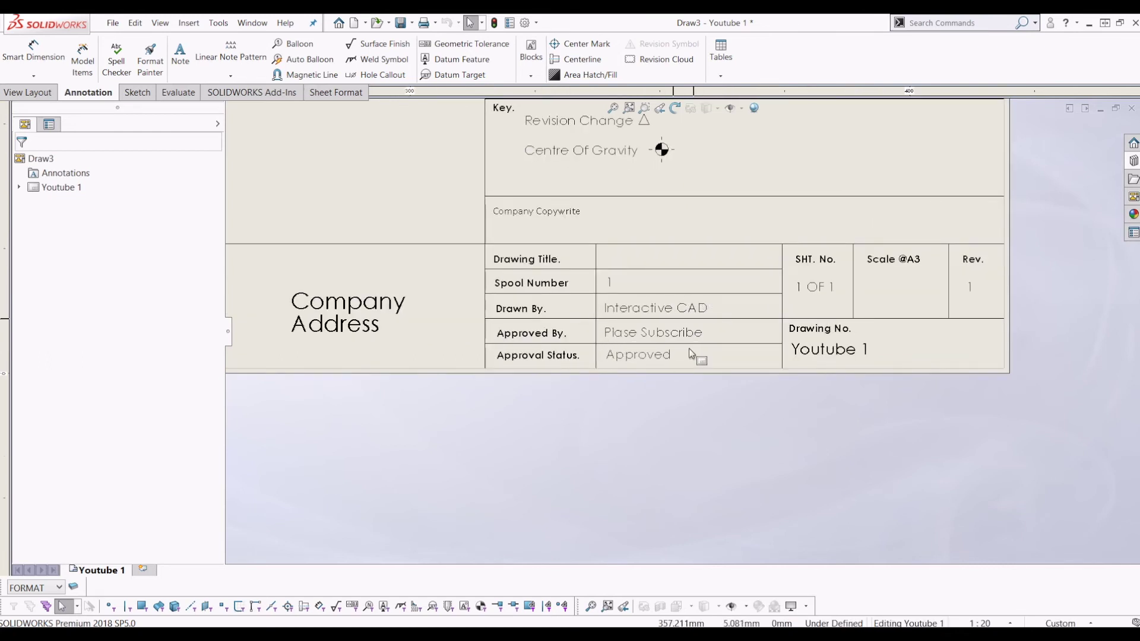
scroll(885, 315, up, 3)
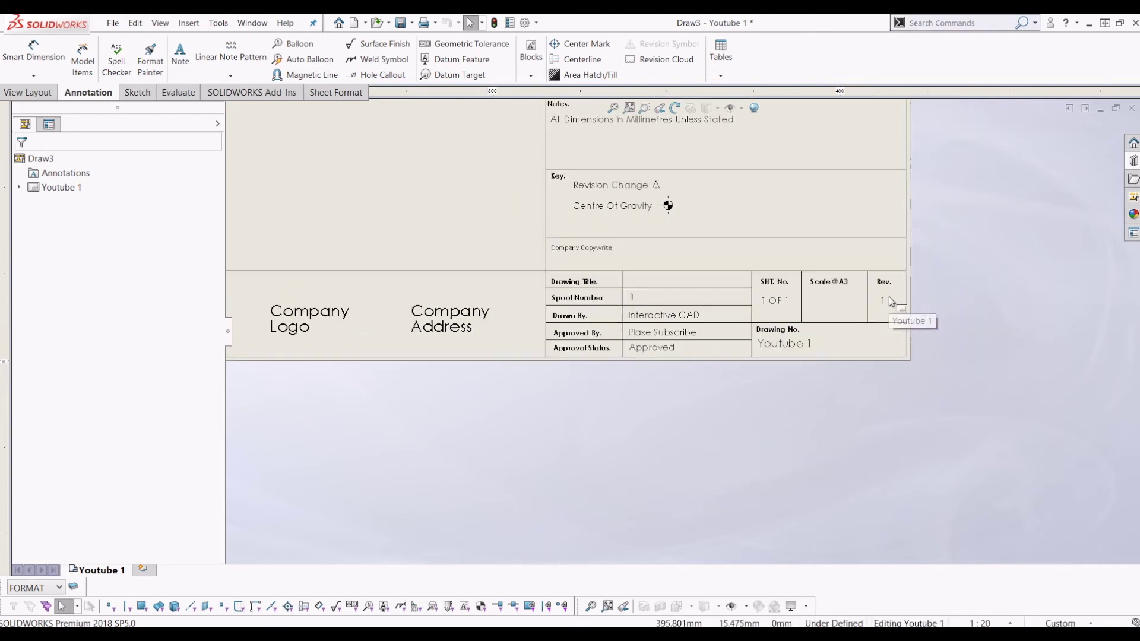
scroll(713, 321, down, 1)
scroll(667, 316, up, 2)
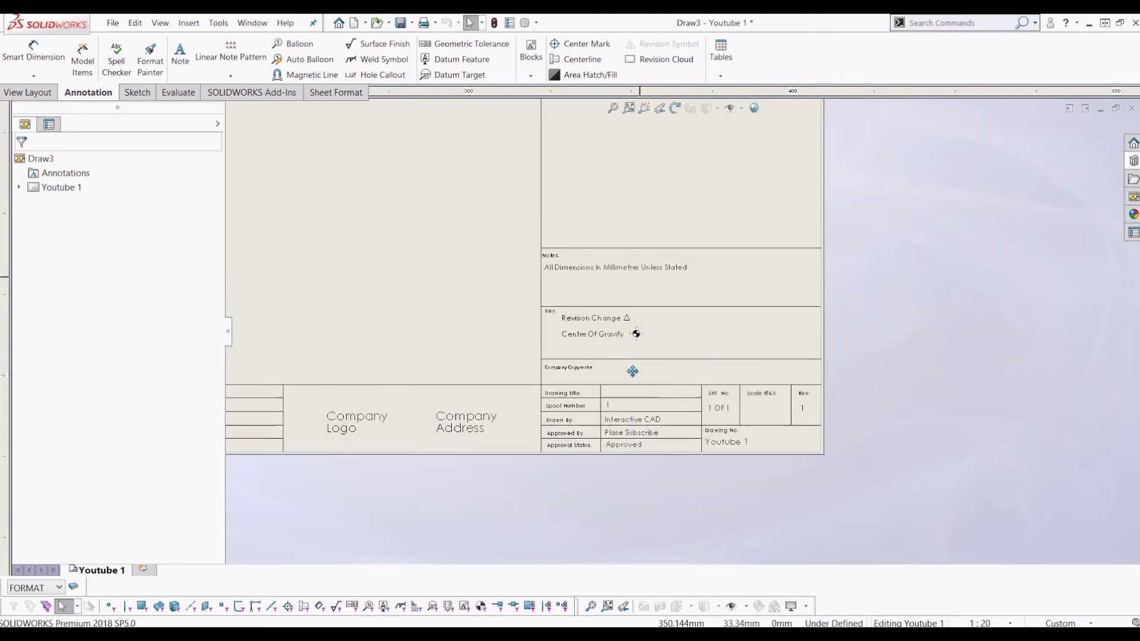
scroll(701, 290, up, 3)
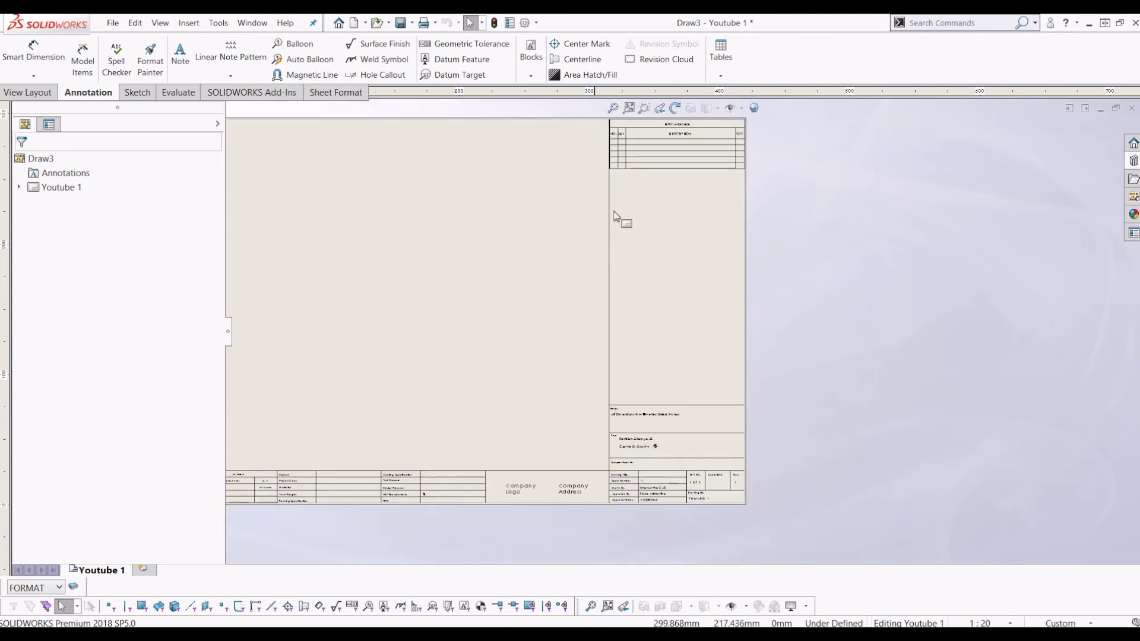
scroll(834, 331, down, 2)
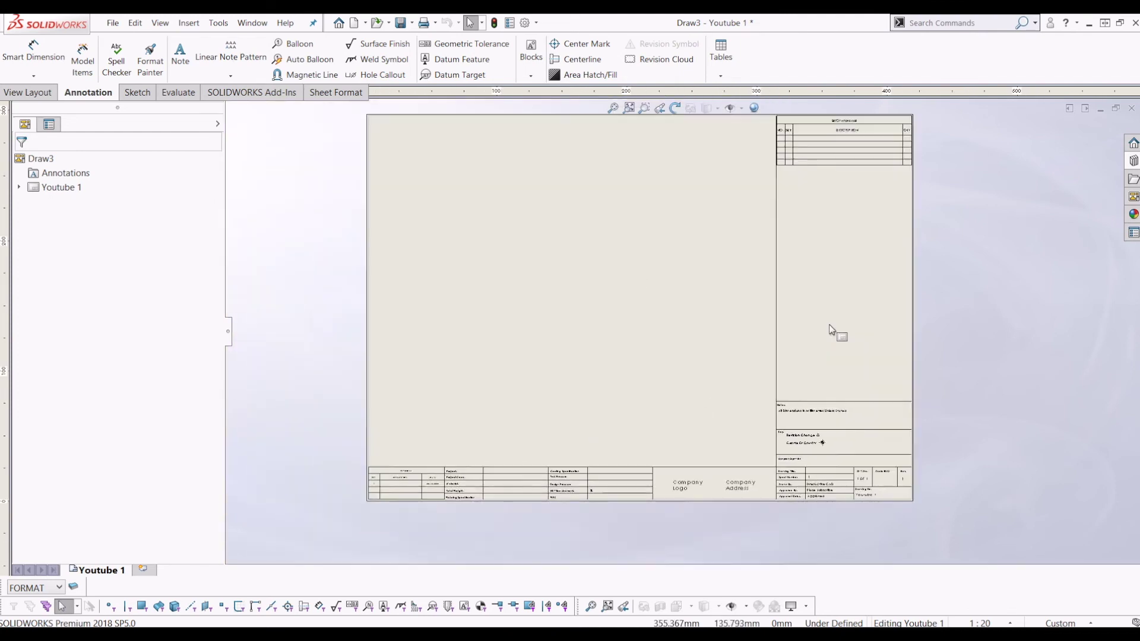
middle_drag(687, 495, 753, 426)
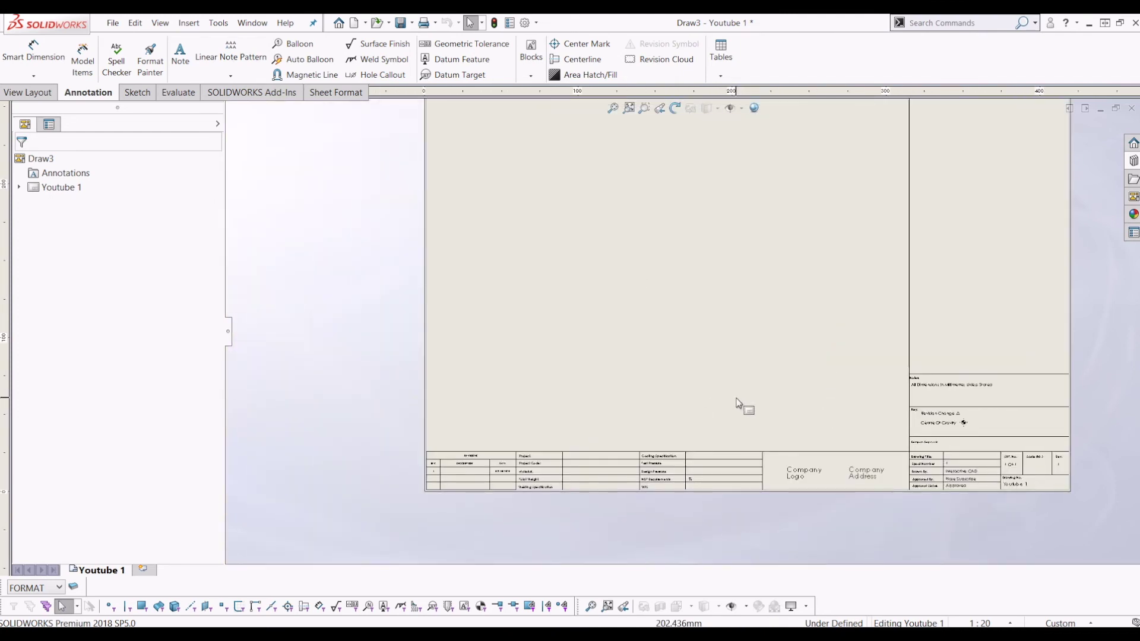
key(f)
scroll(792, 539, down, 1)
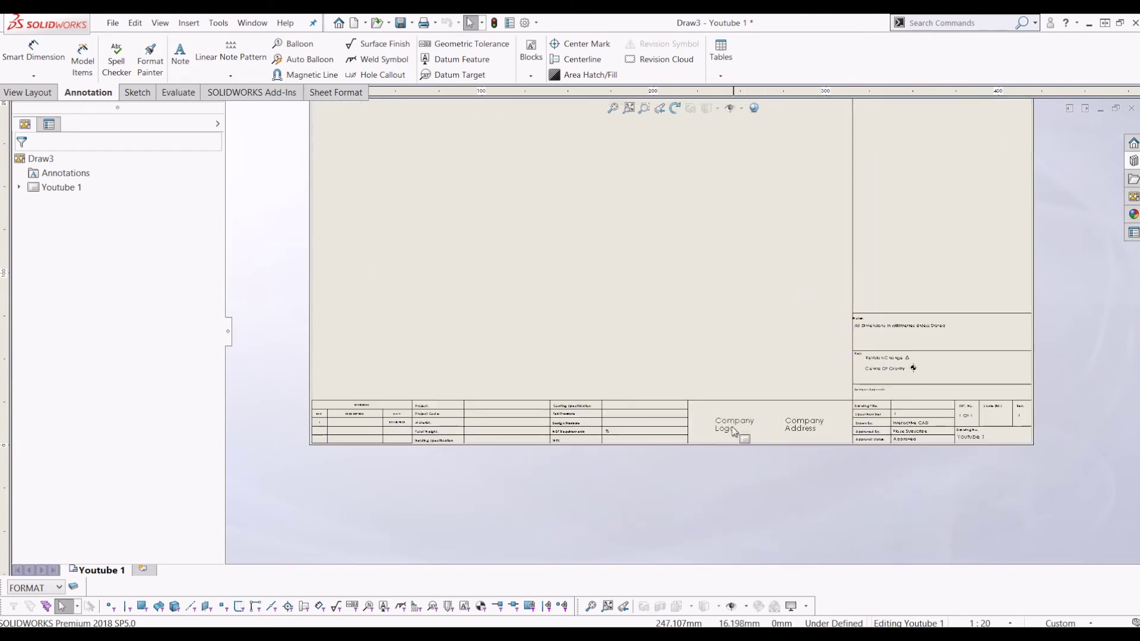
key(f)
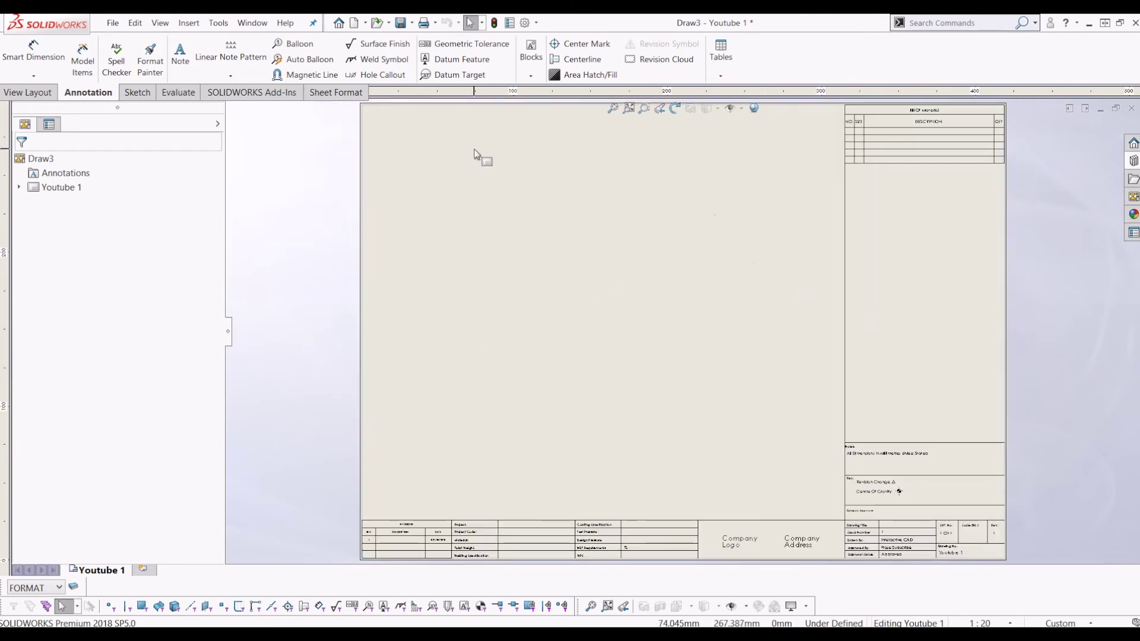
Step: Fill the blank custom properties, e.g. Drawing Title 'Drawing Template' and Material 'Carbon Steel', and confirm
click(510, 23)
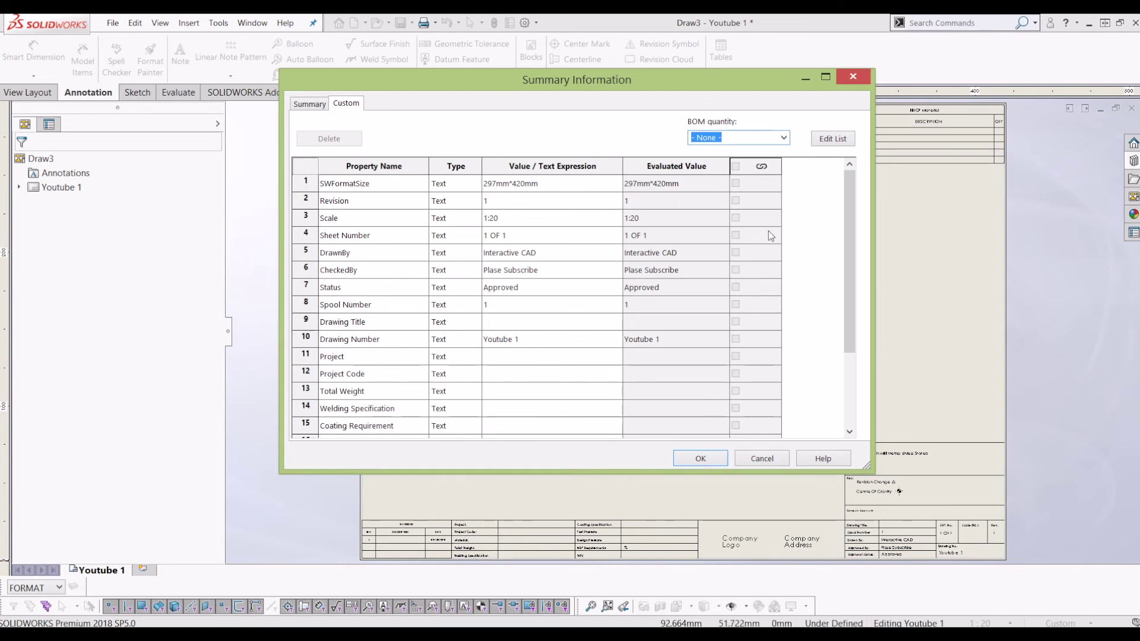
drag(857, 243, 837, 164)
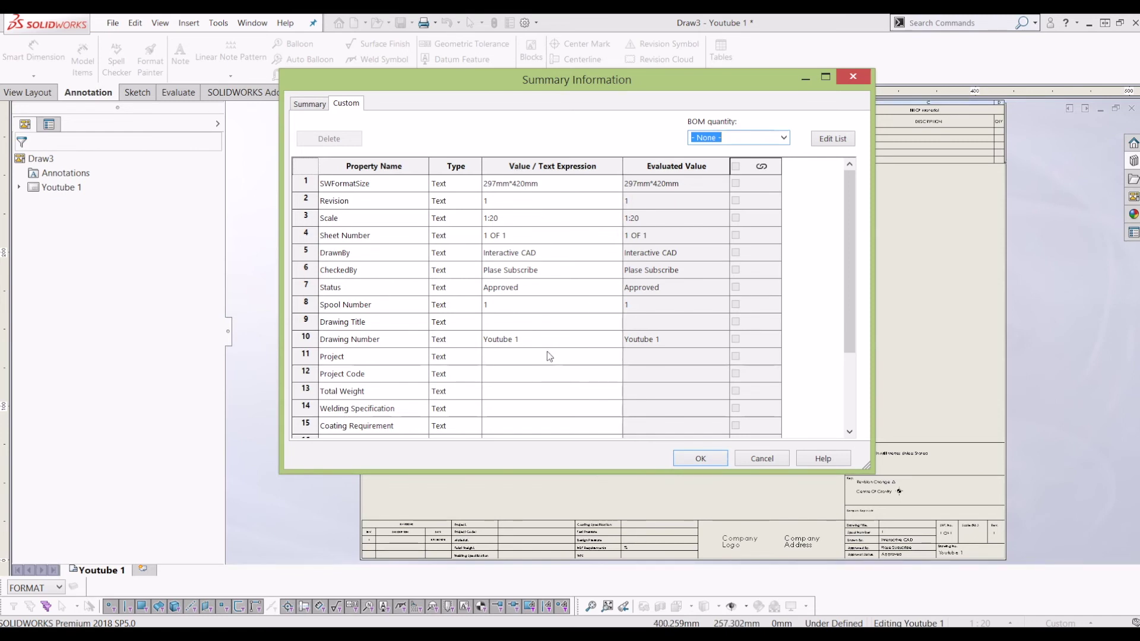
mouse_move(853, 312)
mouse_down()
mouse_move(845, 349)
mouse_move(842, 326)
mouse_up()
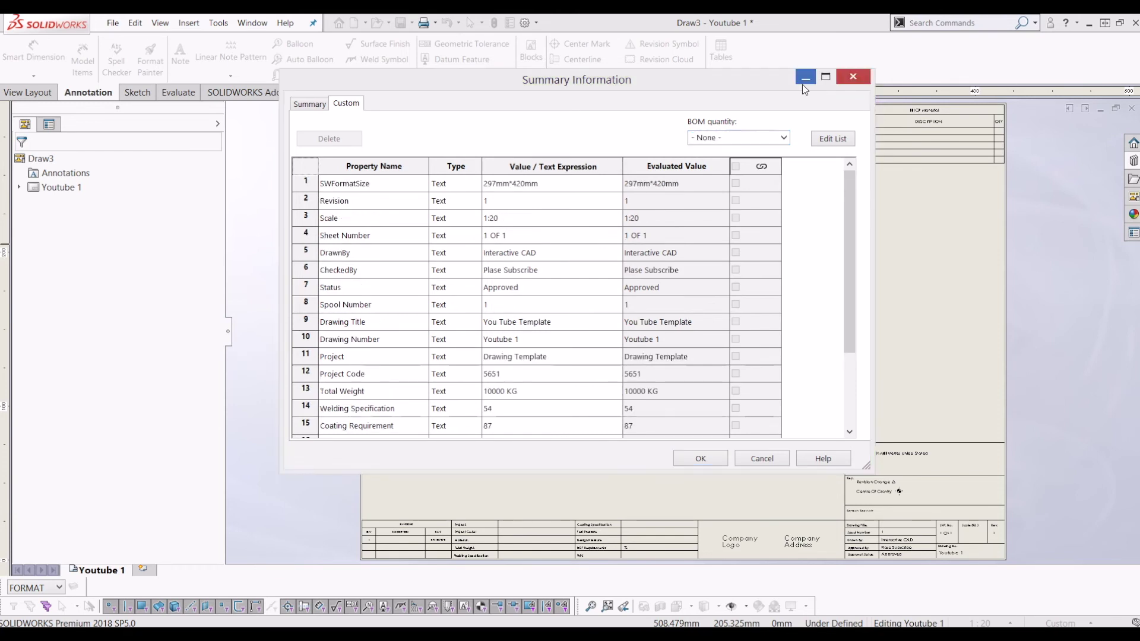
click(448, 87)
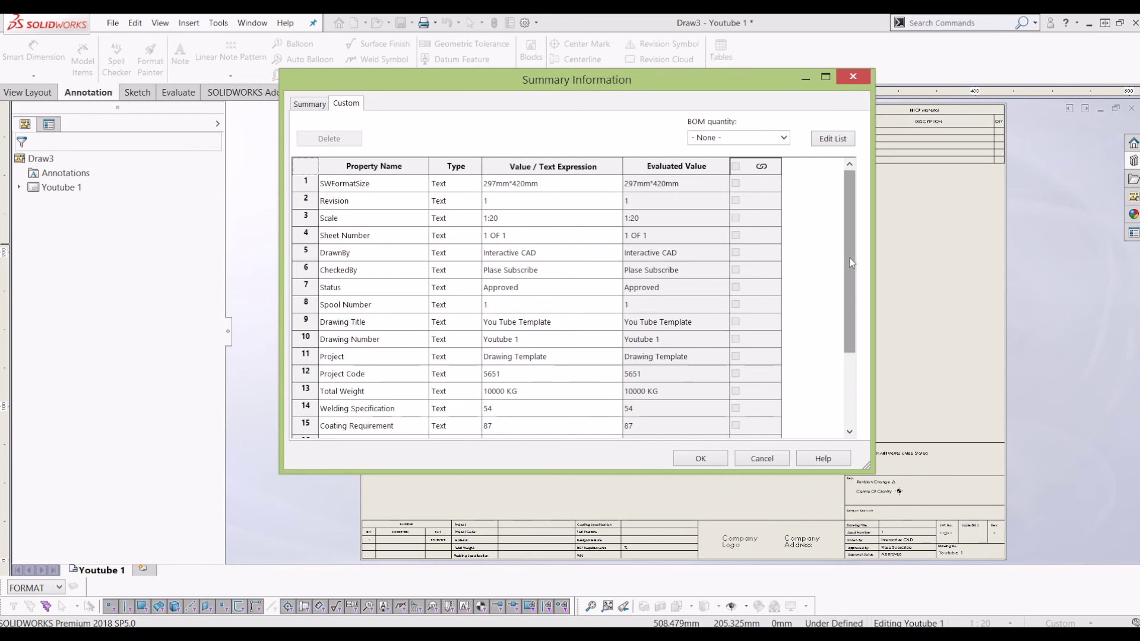
drag(862, 261, 861, 354)
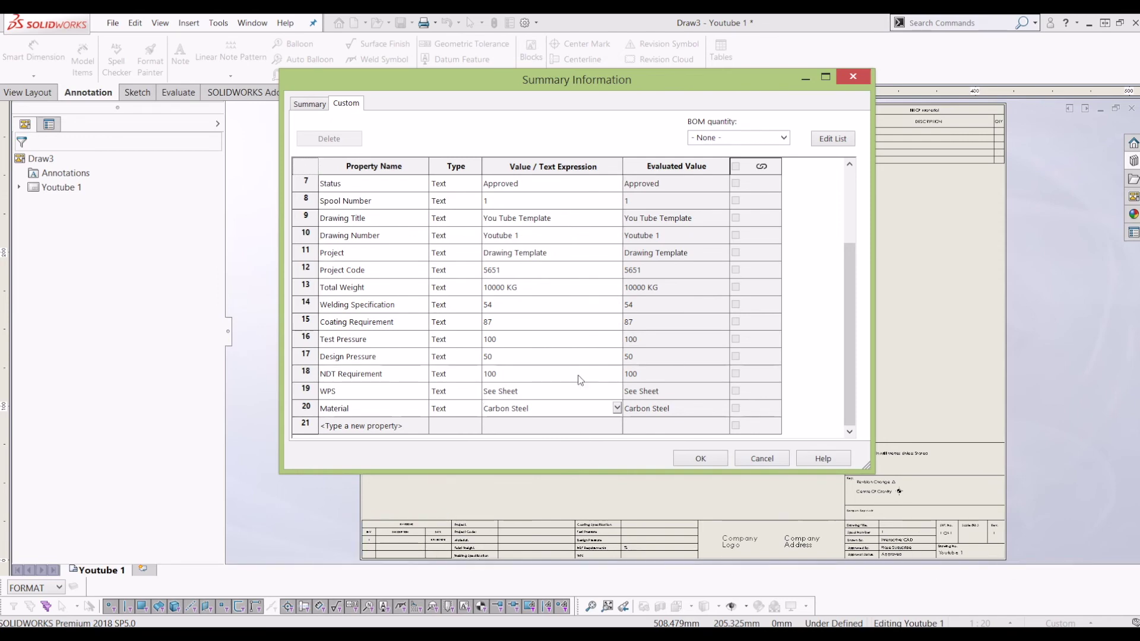
click(682, 462)
scroll(633, 367, down, 5)
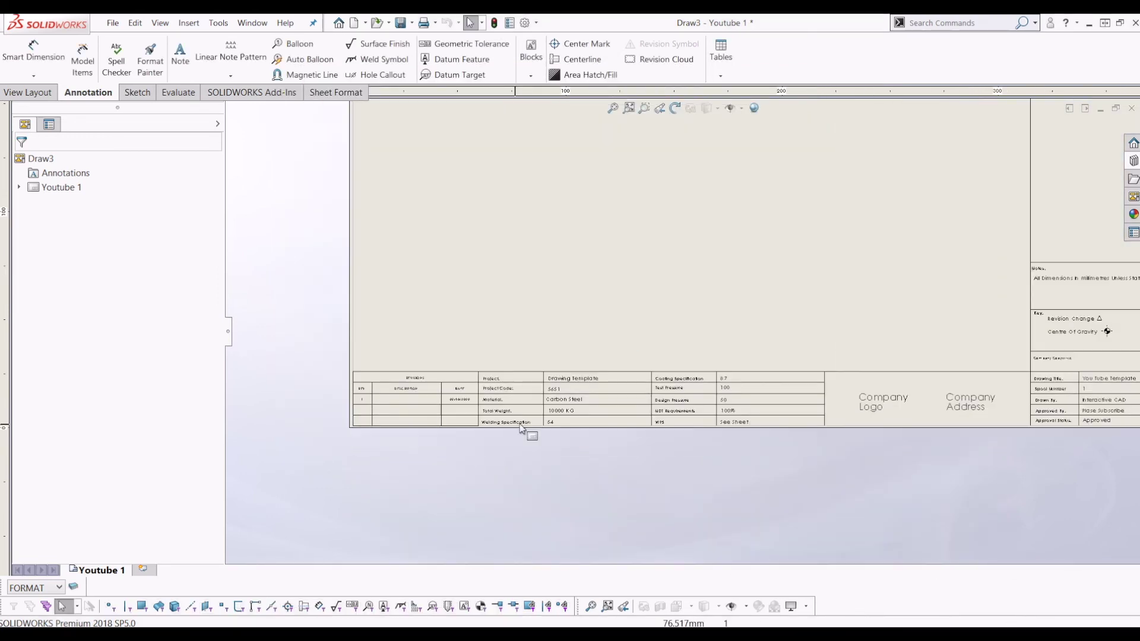
middle_drag(680, 353, 593, 350)
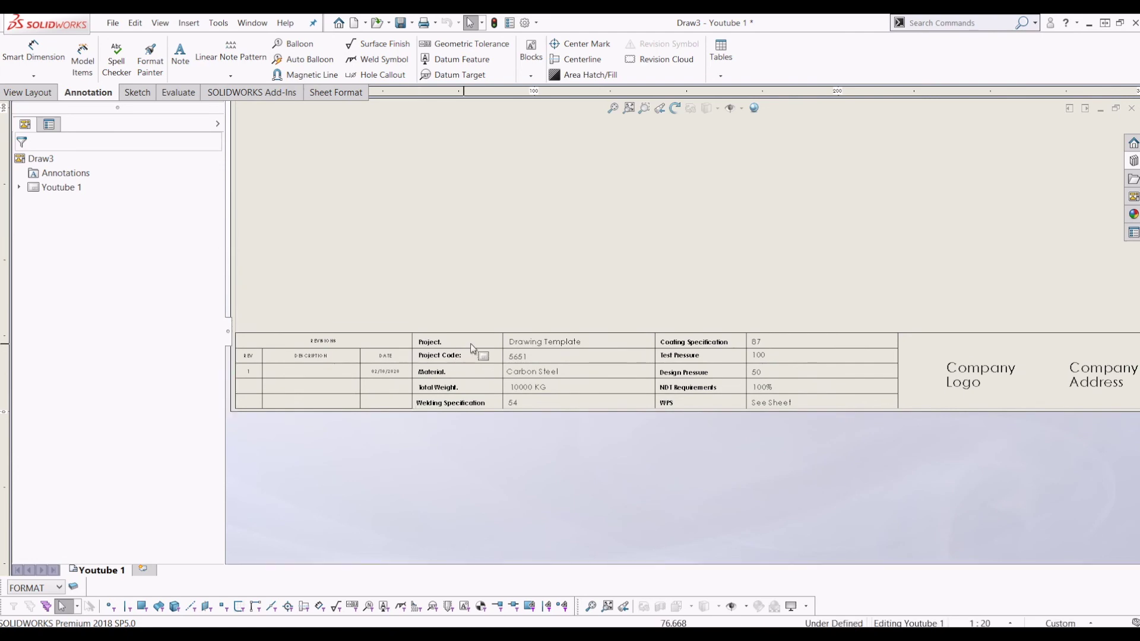
middle_drag(802, 382, 654, 370)
scroll(655, 369, up, 3)
scroll(475, 455, up, 1)
mouse_move(569, 437)
middle_down()
mouse_move(475, 455)
mouse_move(389, 541)
middle_up()
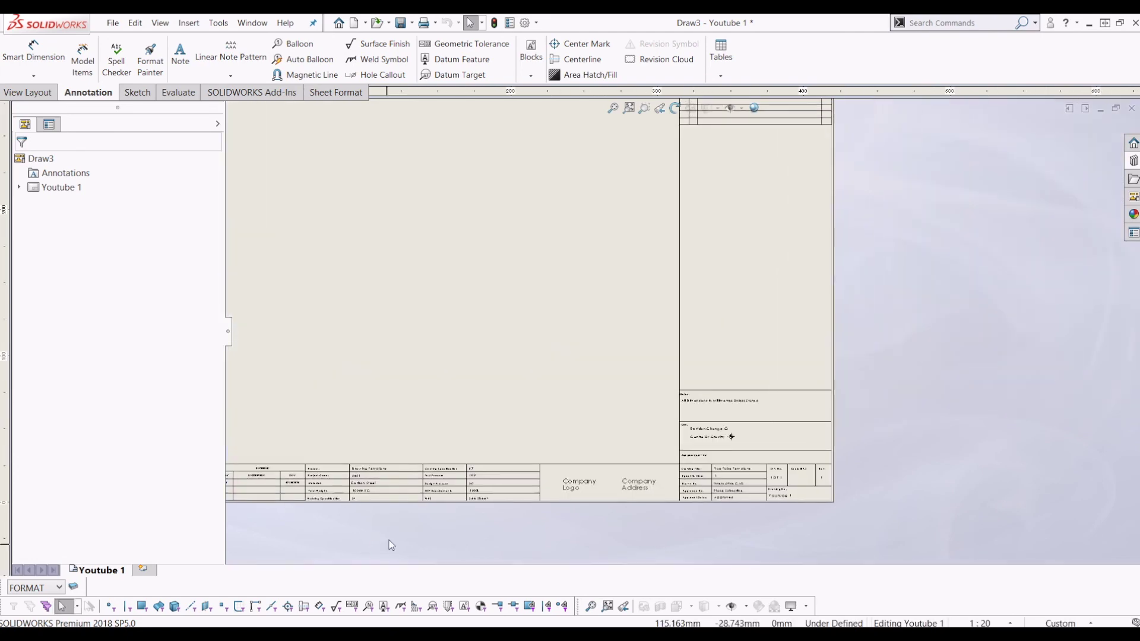
middle_drag(296, 481, 470, 406)
scroll(470, 407, up, 1)
scroll(843, 392, down, 5)
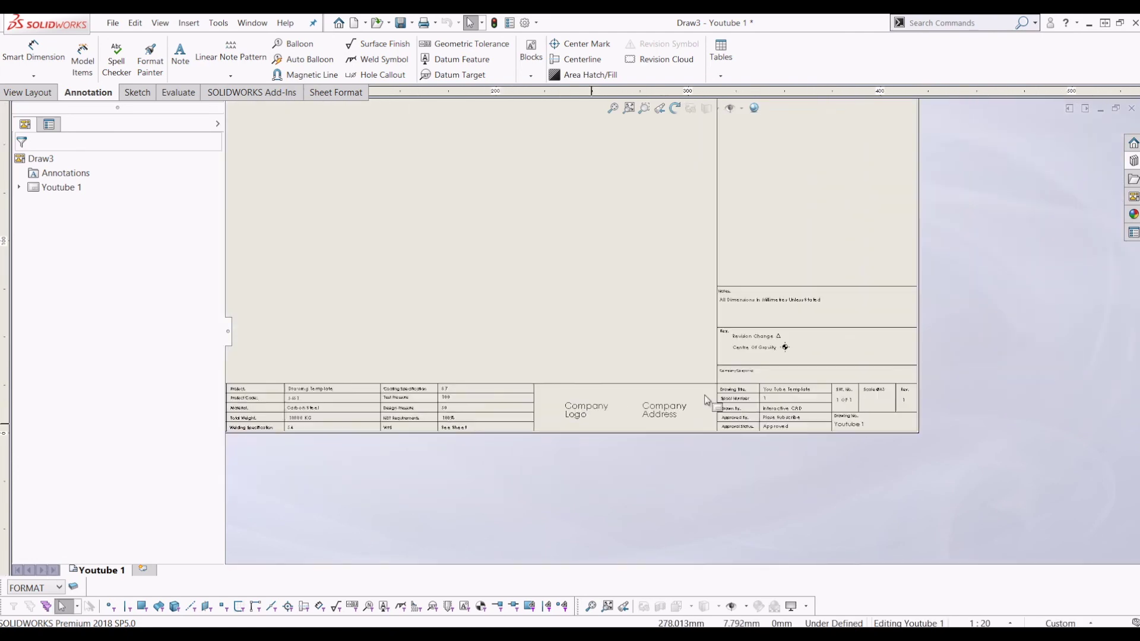
scroll(852, 371, down, 2)
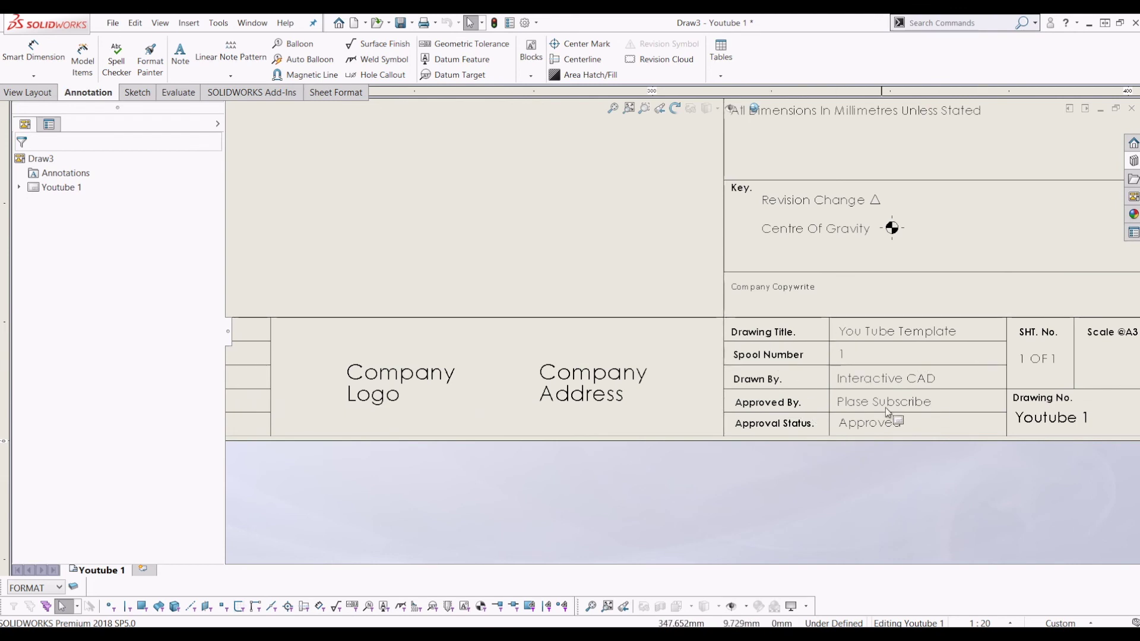
scroll(683, 380, up, 3)
key(f)
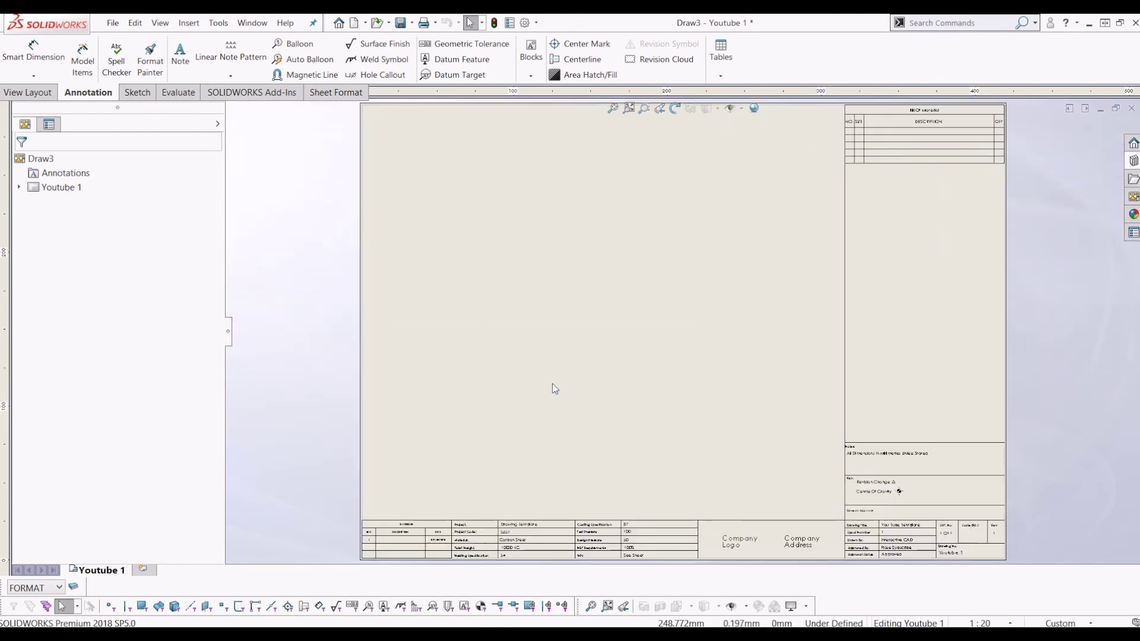
middle_drag(624, 552, 592, 466)
key(f)
click(509, 22)
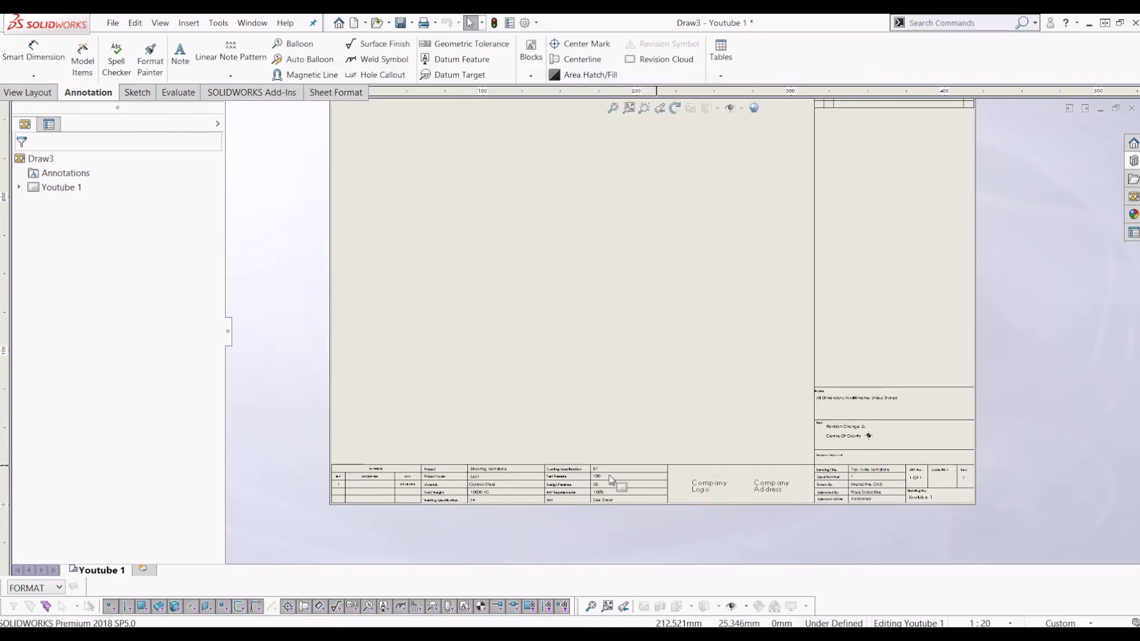
click(687, 458)
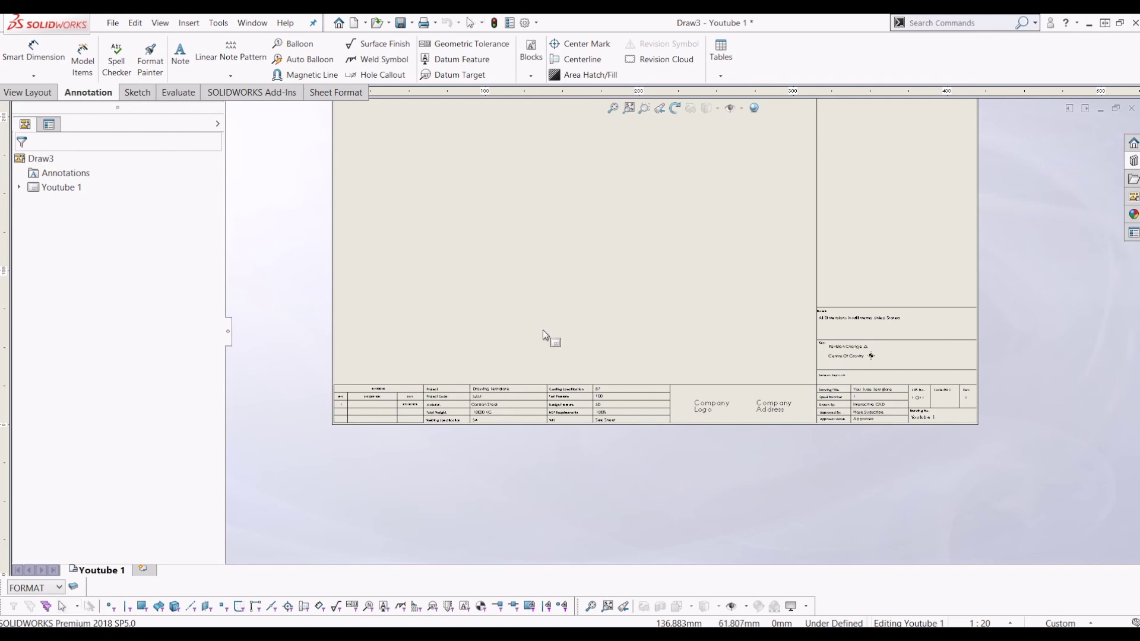
mouse_move(543, 330)
middle_down()
mouse_move(580, 496)
mouse_move(548, 418)
middle_up()
scroll(325, 468, down, 2)
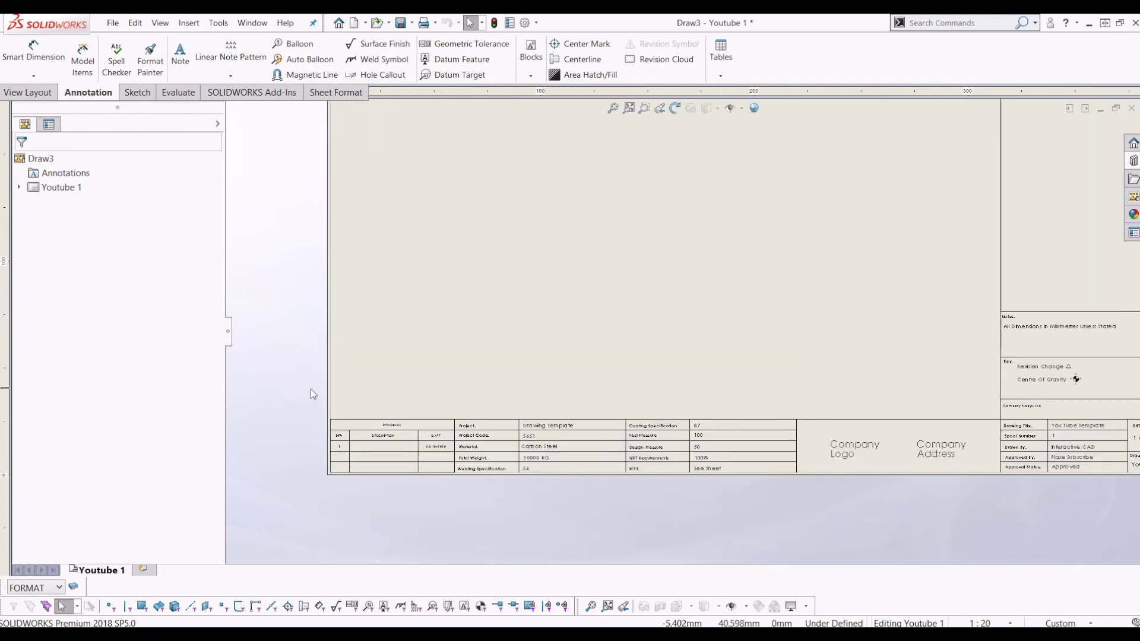
middle_drag(825, 430, 564, 452)
scroll(977, 514, down, 1)
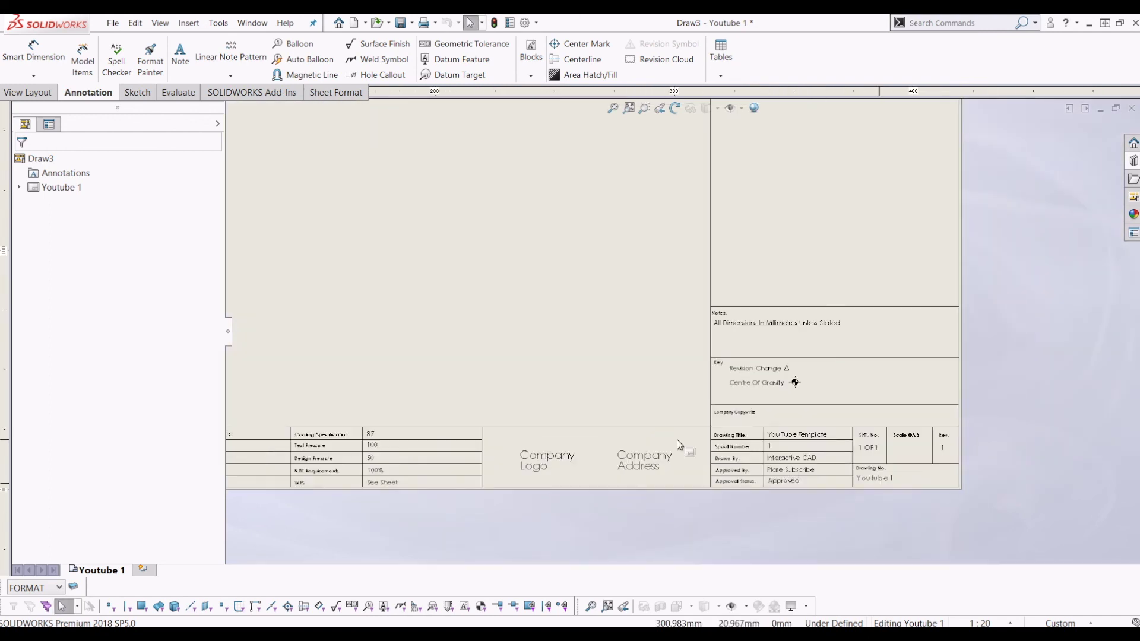
key(f)
scroll(529, 460, down, 3)
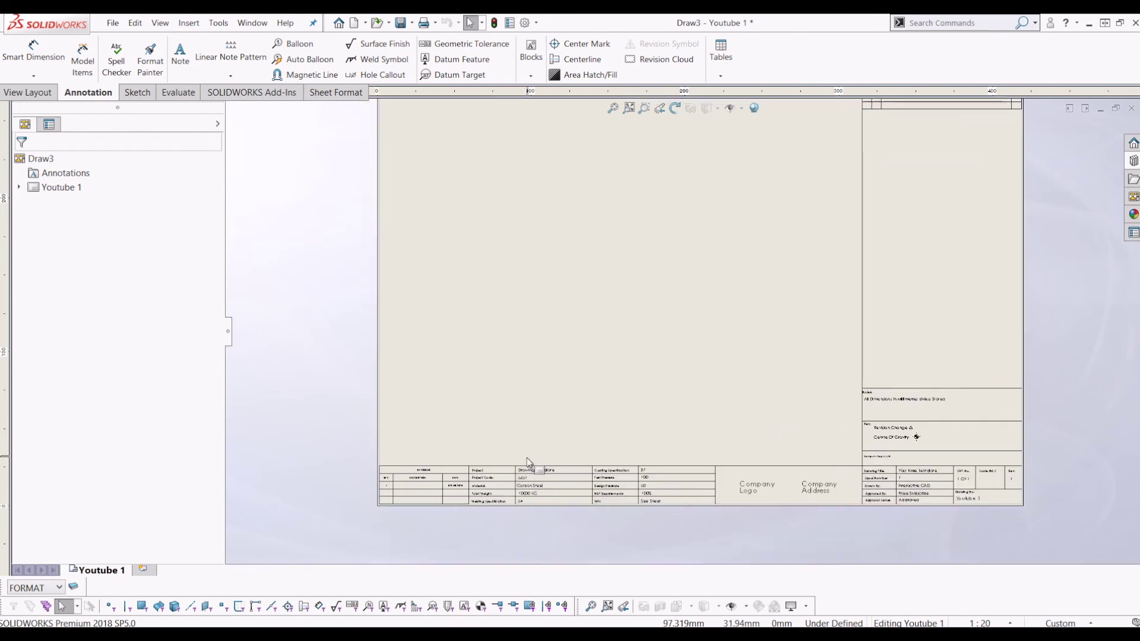
key(f)
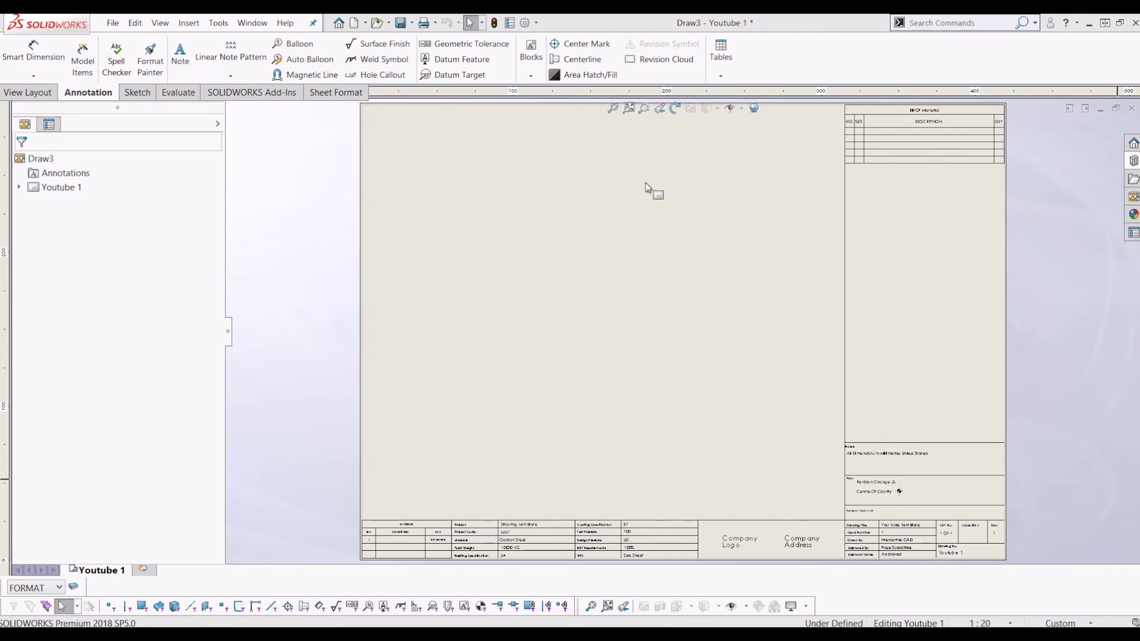
click(413, 26)
click(419, 54)
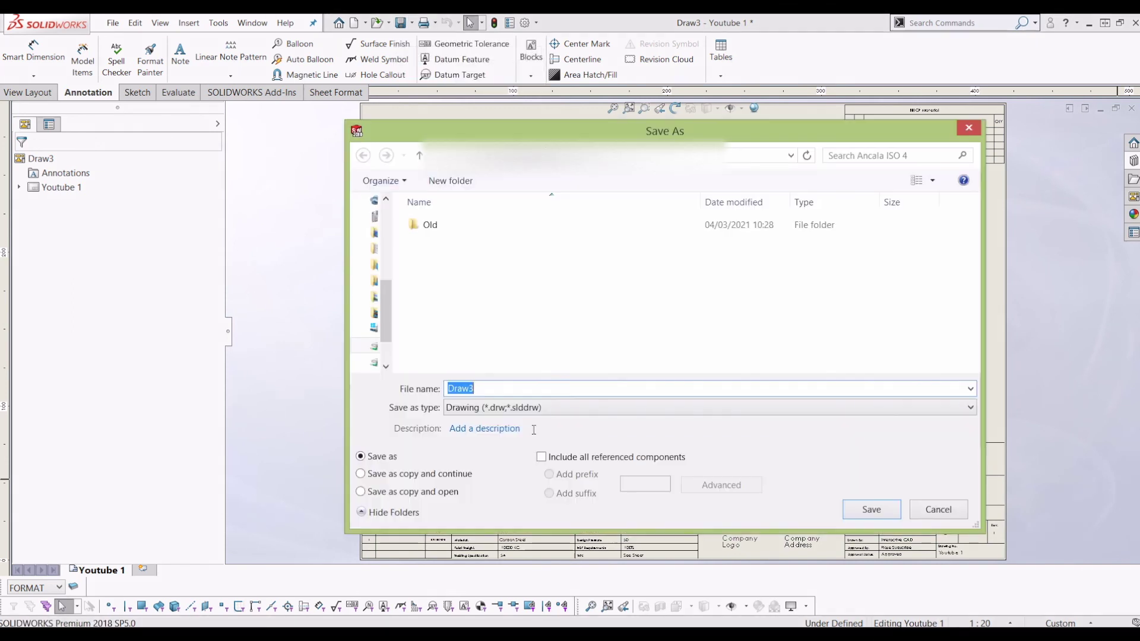
click(594, 408)
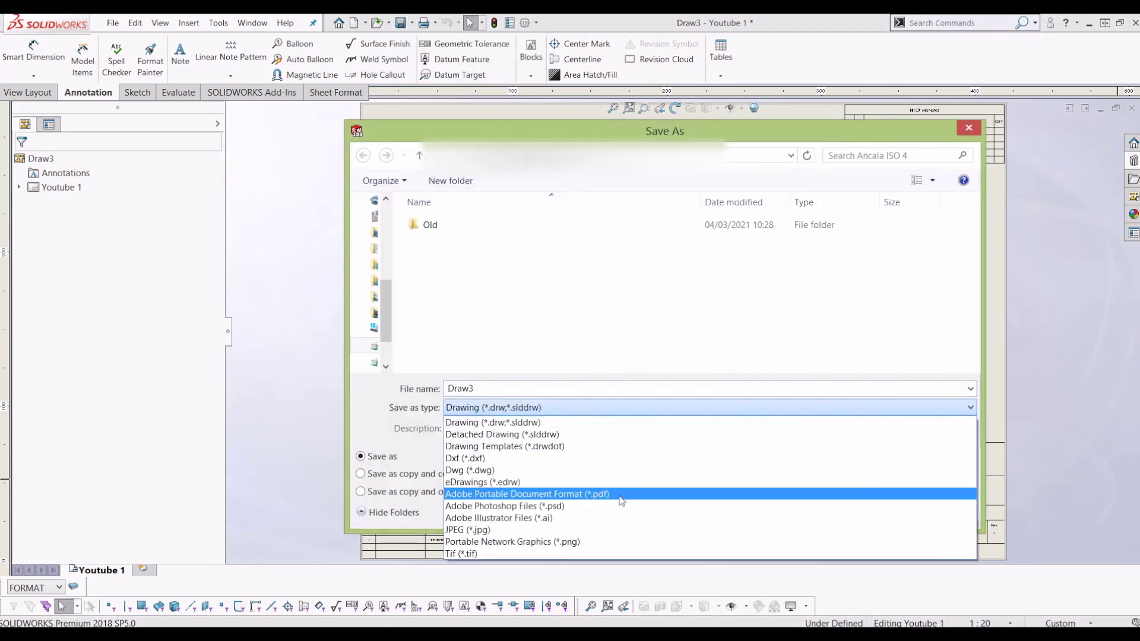
click(620, 447)
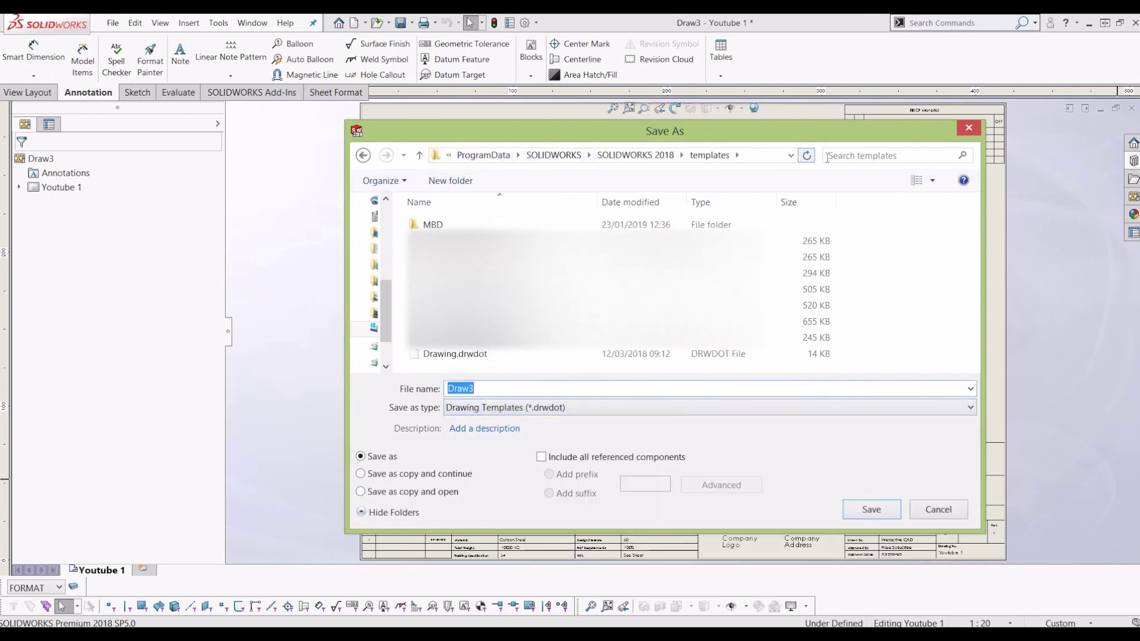
click(930, 511)
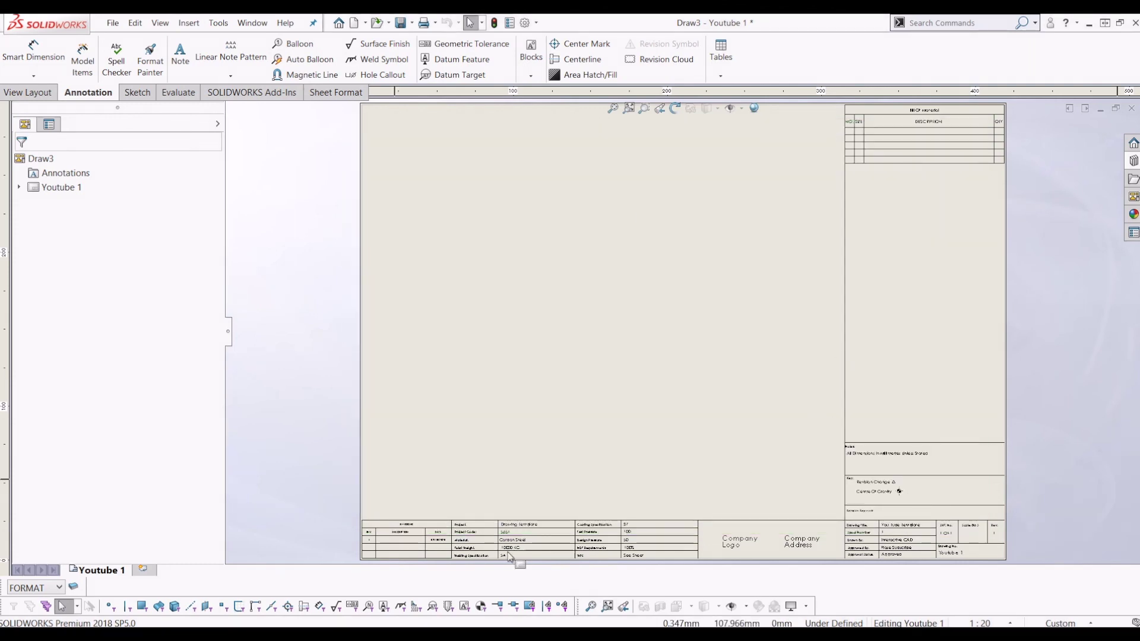